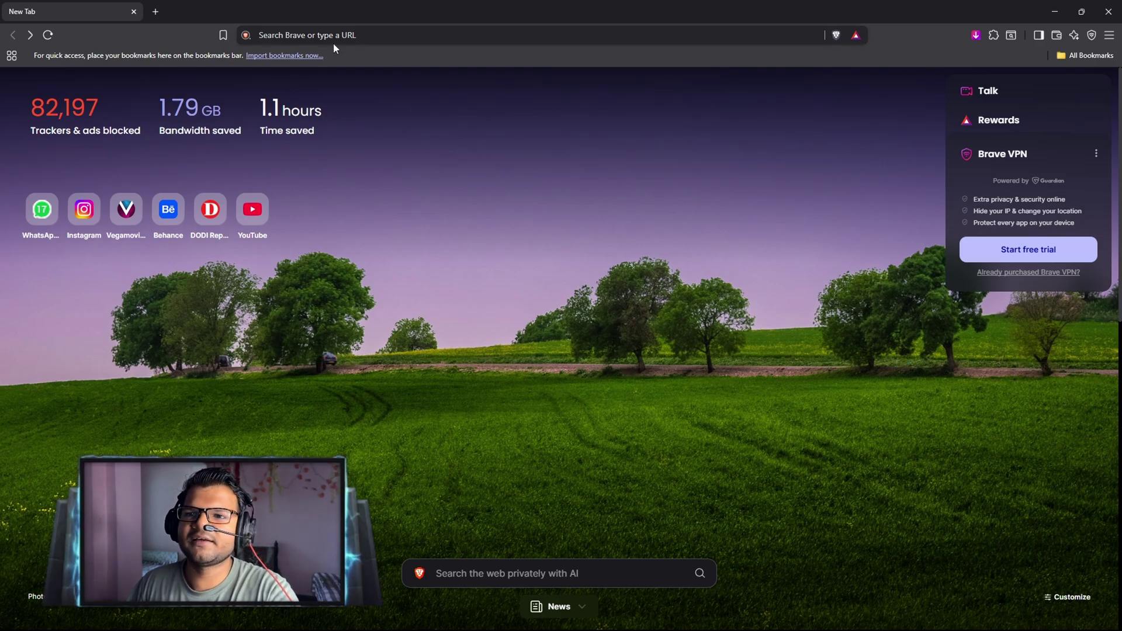
Search 'fmodel' in Brave and download FModel from the official fmodel.app site.
left_click(327, 37)
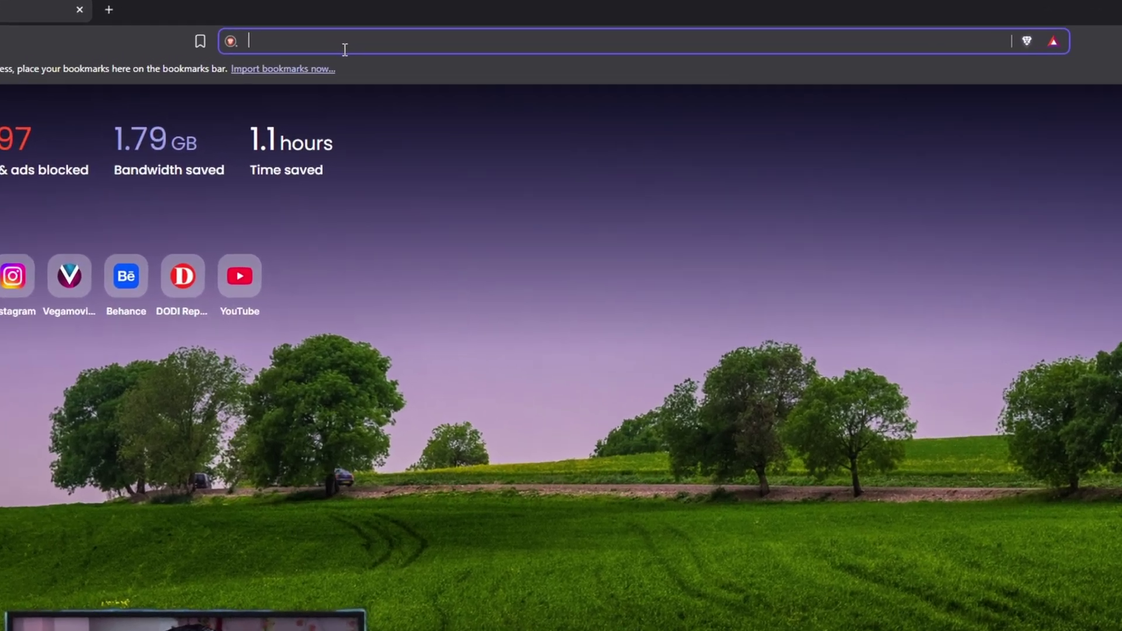
type("fmo")
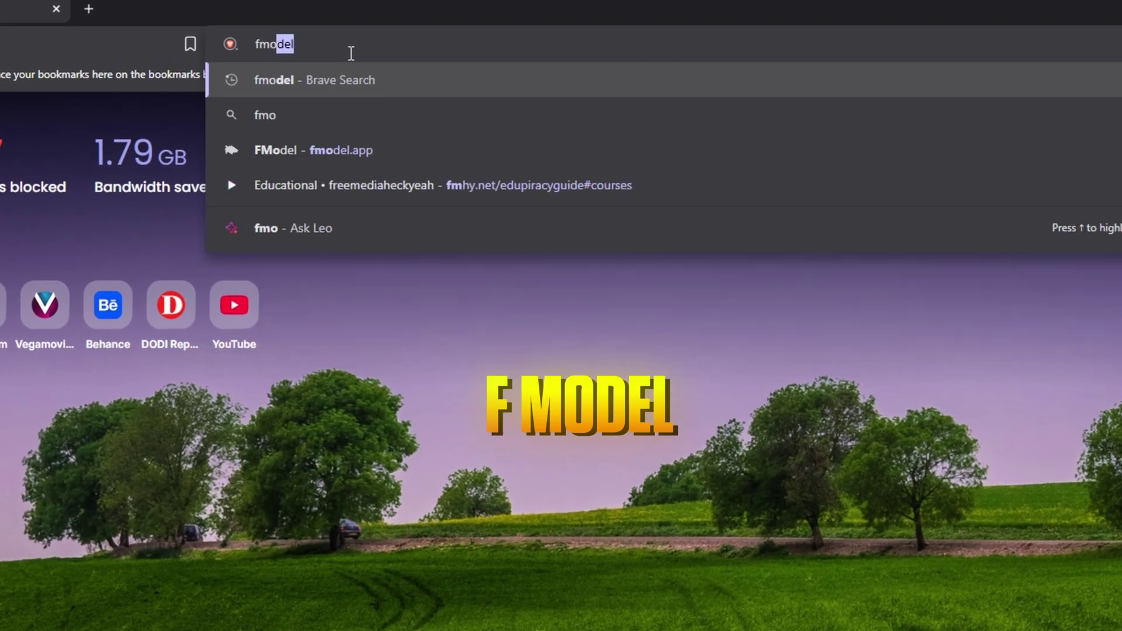
type("del")
key("Return")
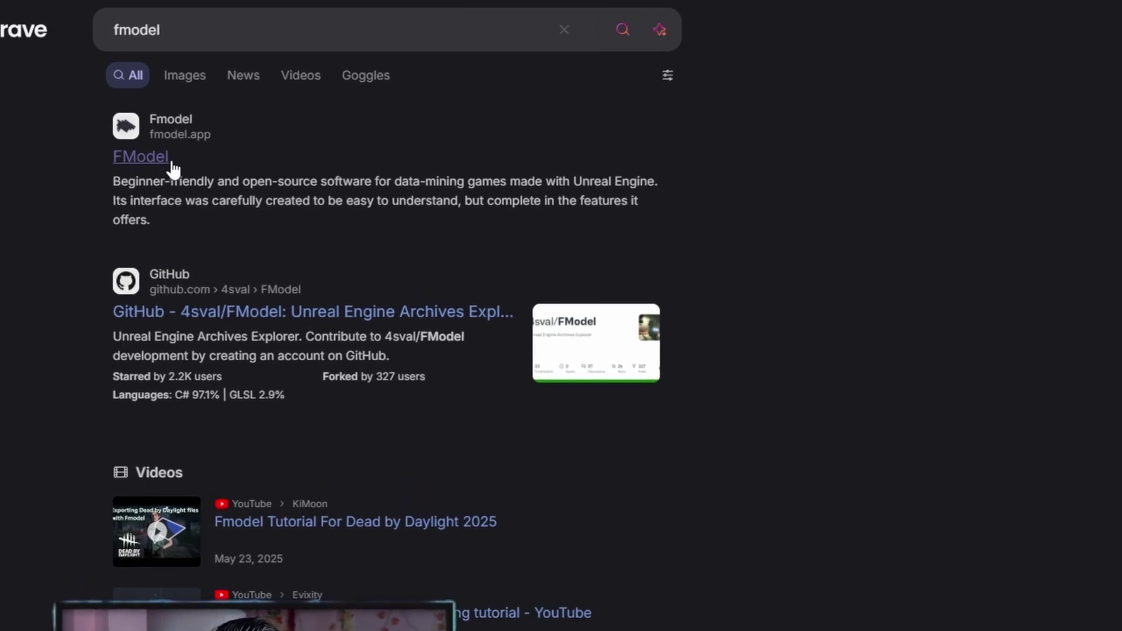
left_click(166, 158)
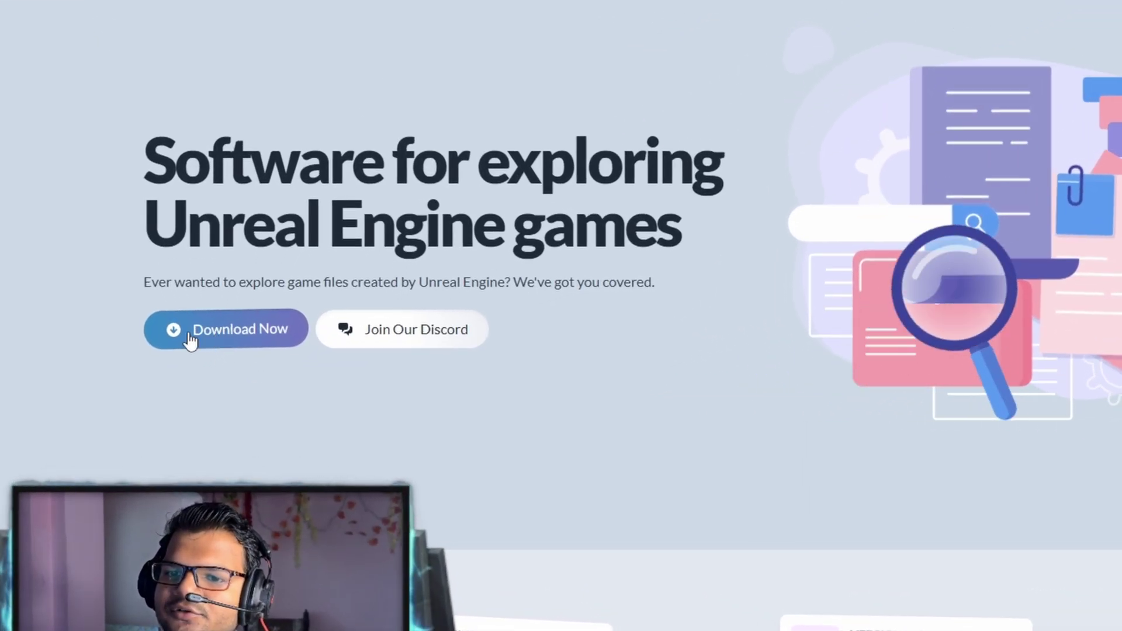
left_click(190, 341)
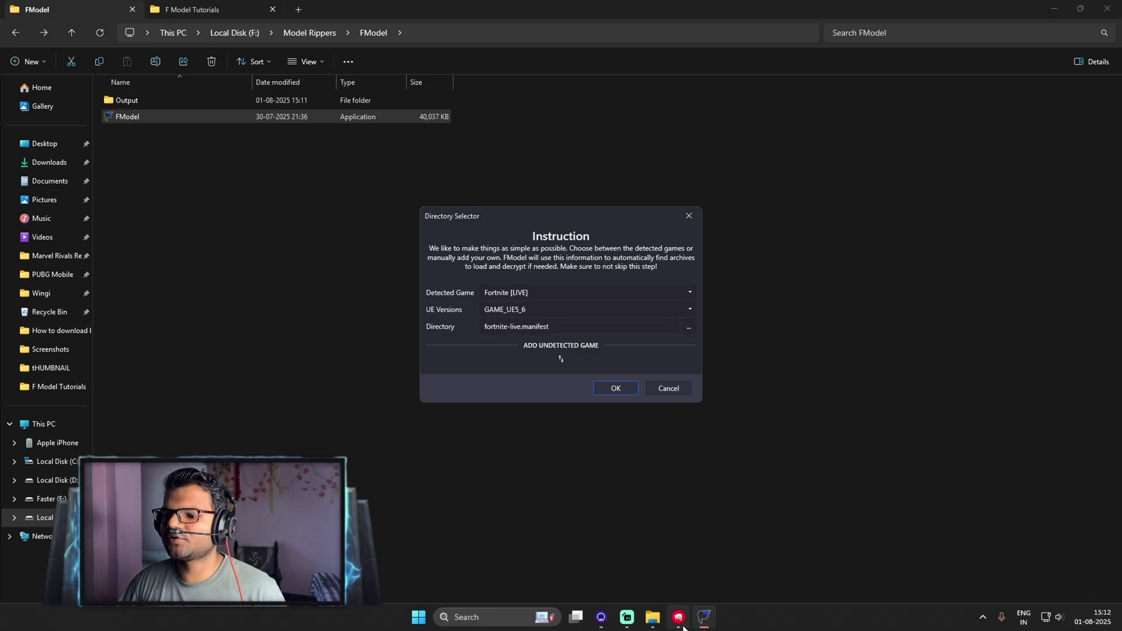
Read VALORANT's install path, D:\Riot Games\VALORANT\live, in Riot Client settings, then minimize the client.
left_click(681, 624)
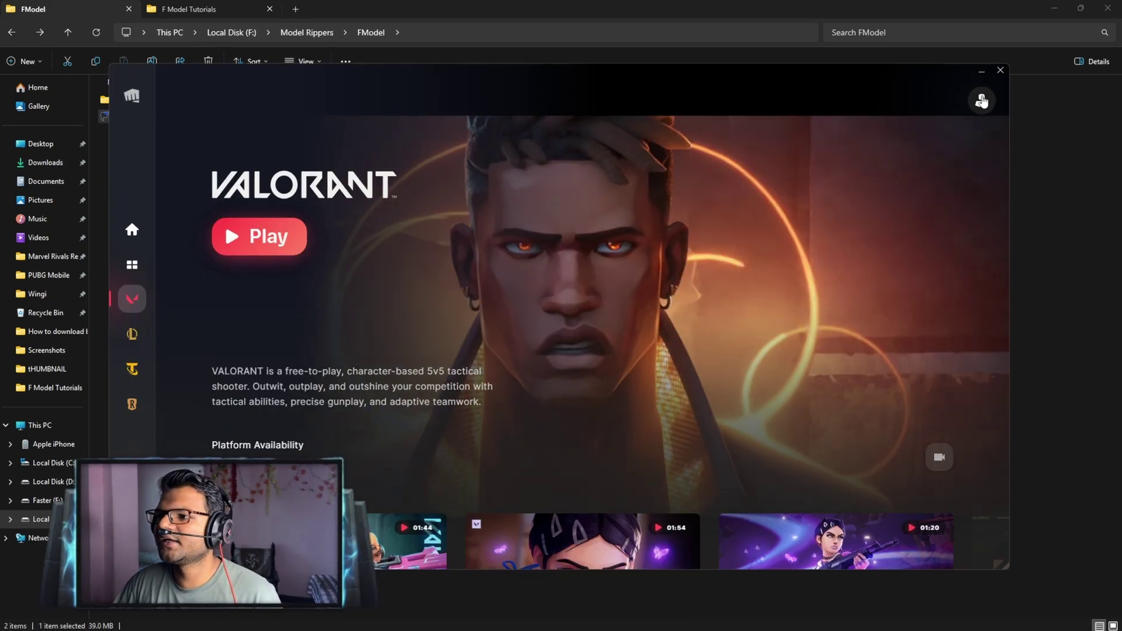
left_click(982, 101)
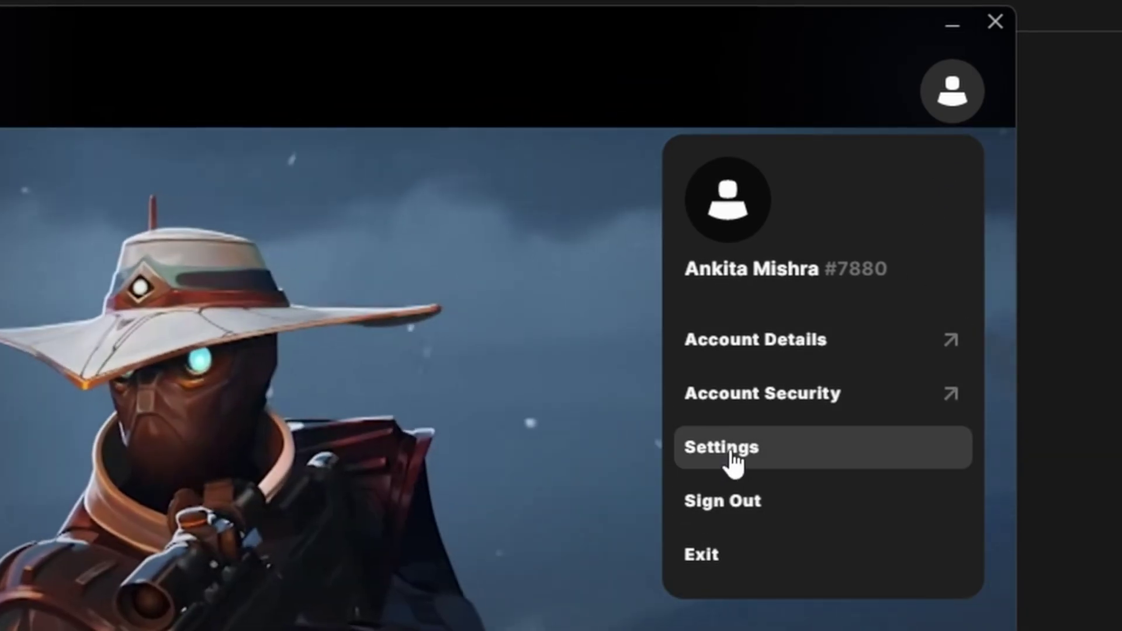
left_click(886, 264)
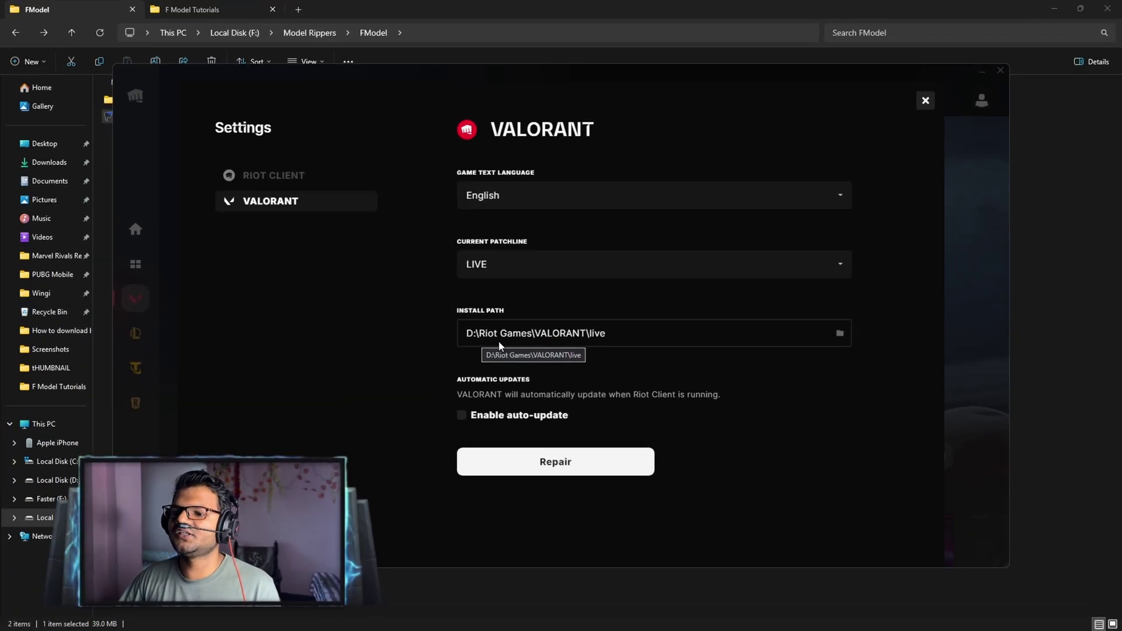
left_click(926, 101)
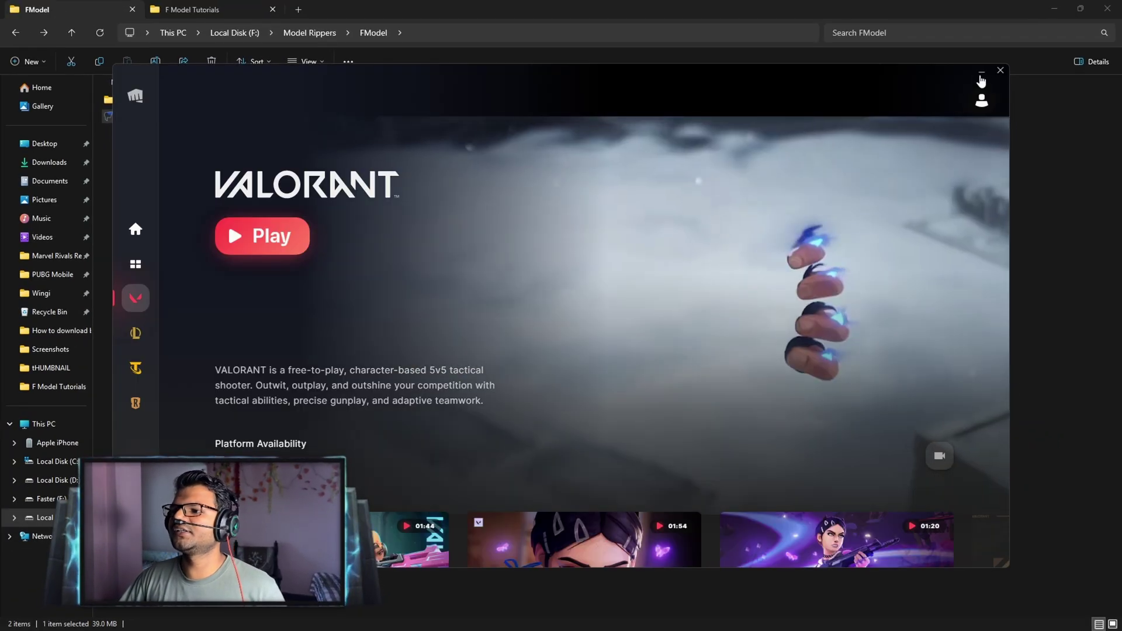
left_click(981, 75)
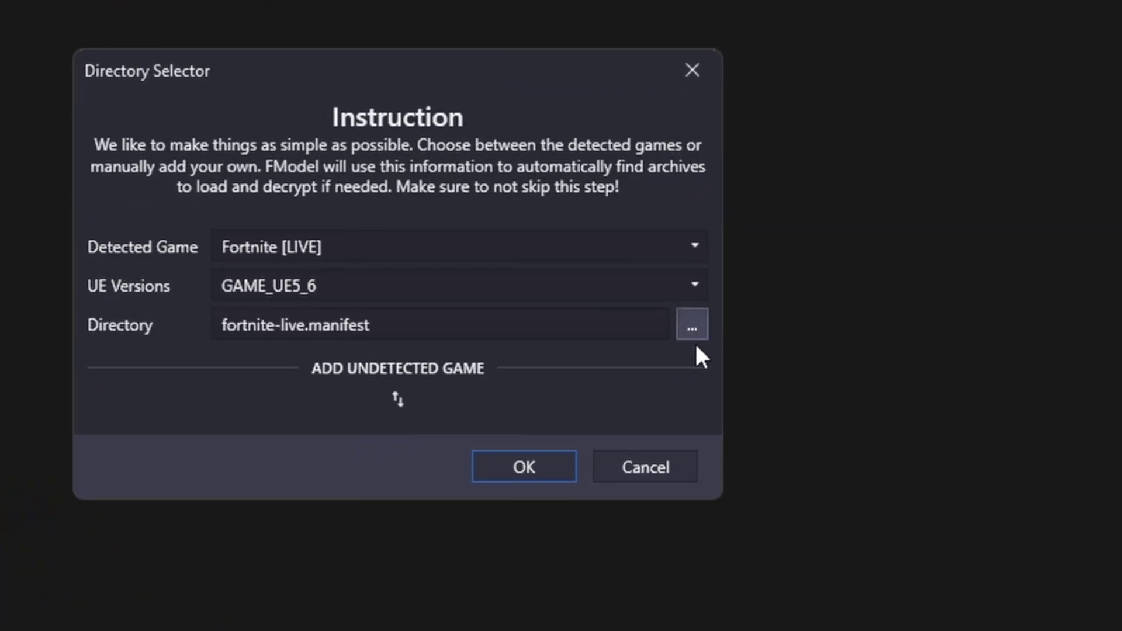
Set the game directory to D:\Riot Games\VALORANT\live\ShooterGame\Content\Paks.
left_click(697, 326)
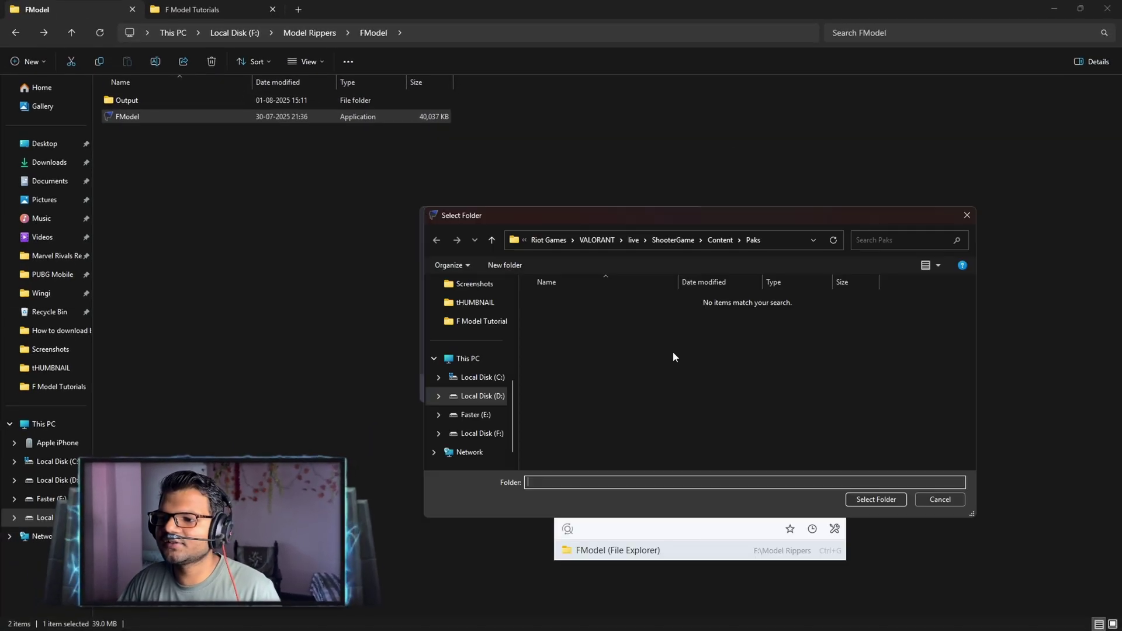
left_click(492, 400)
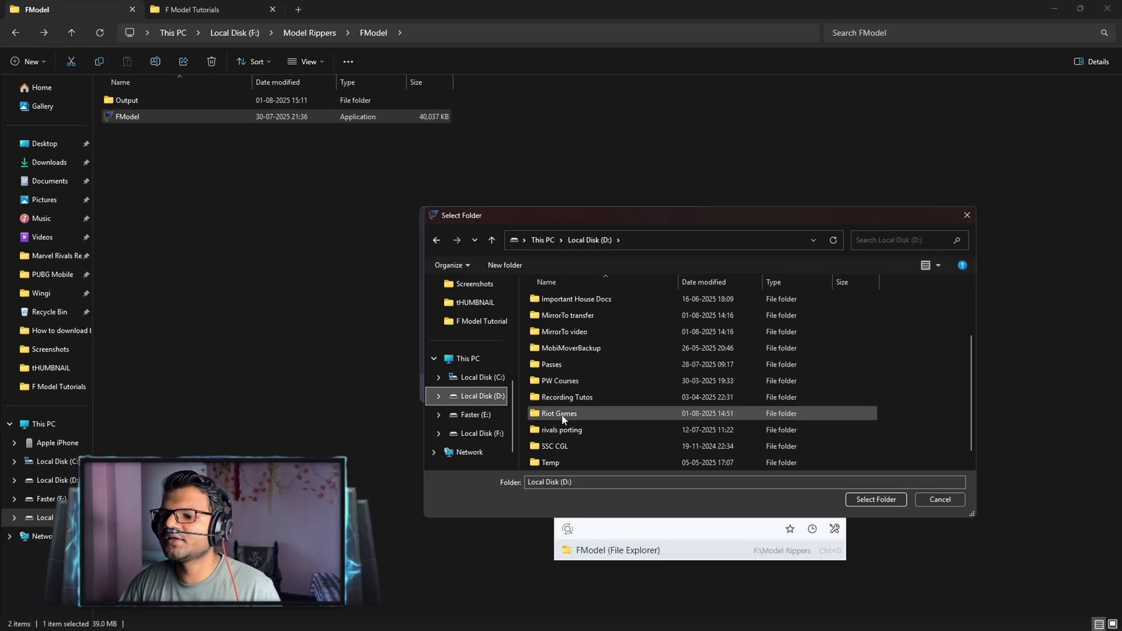
double_click(564, 419)
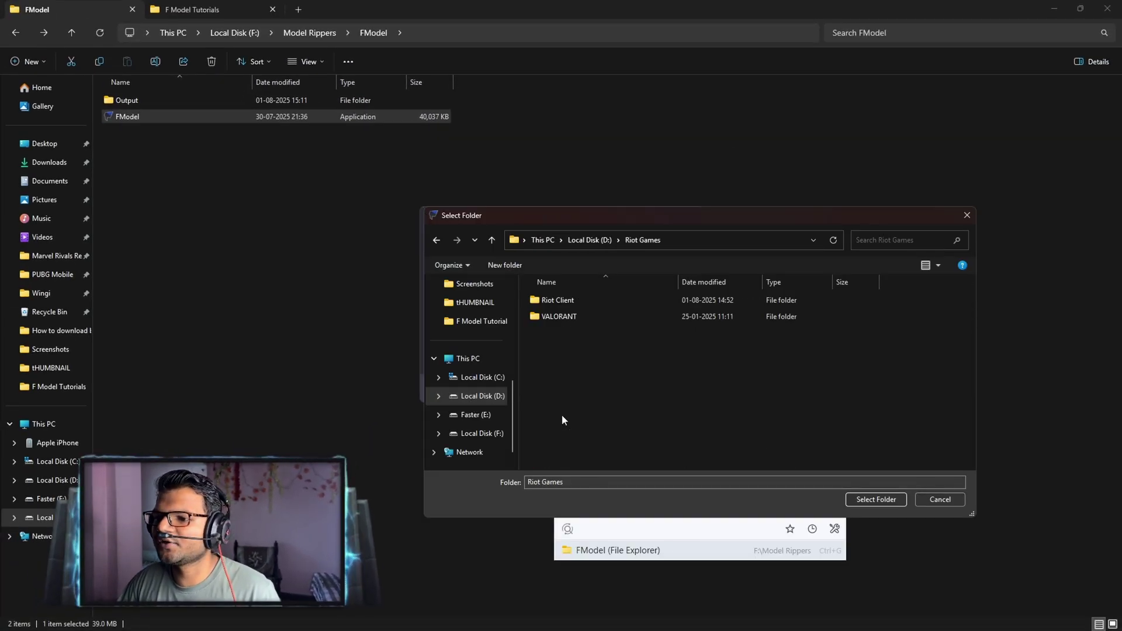
double_click(580, 317)
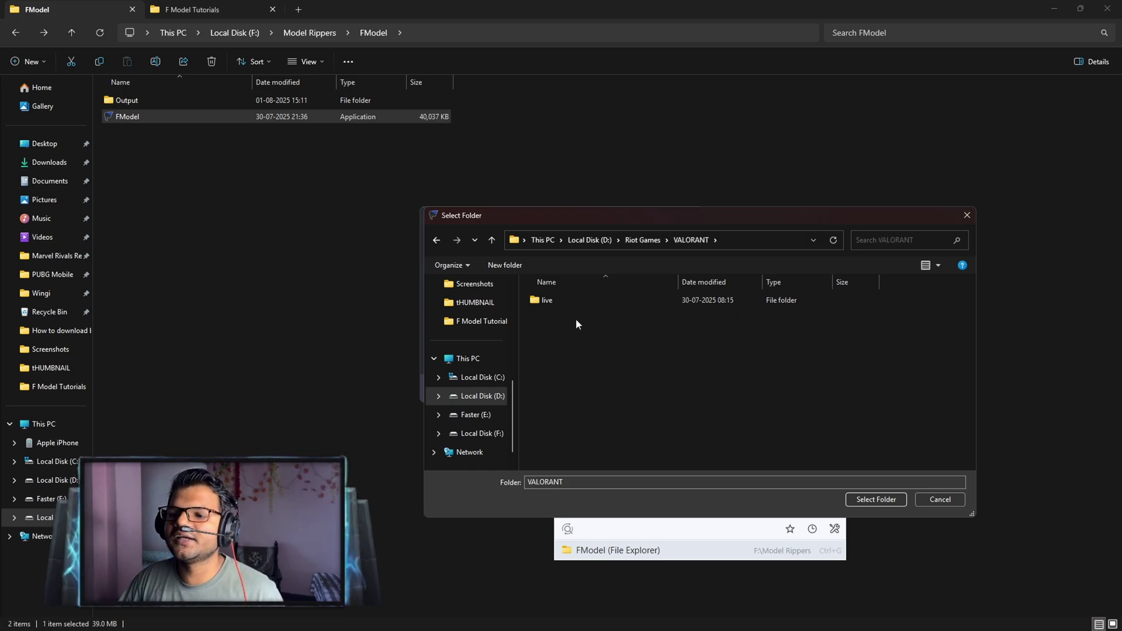
double_click(567, 303)
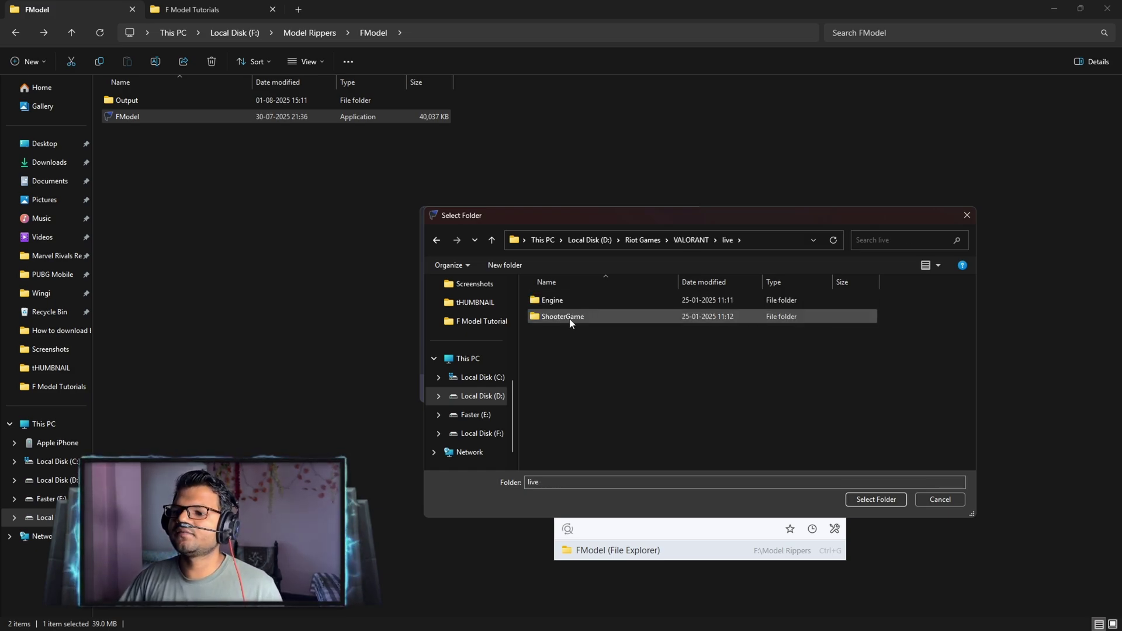
double_click(569, 316)
double_click(569, 317)
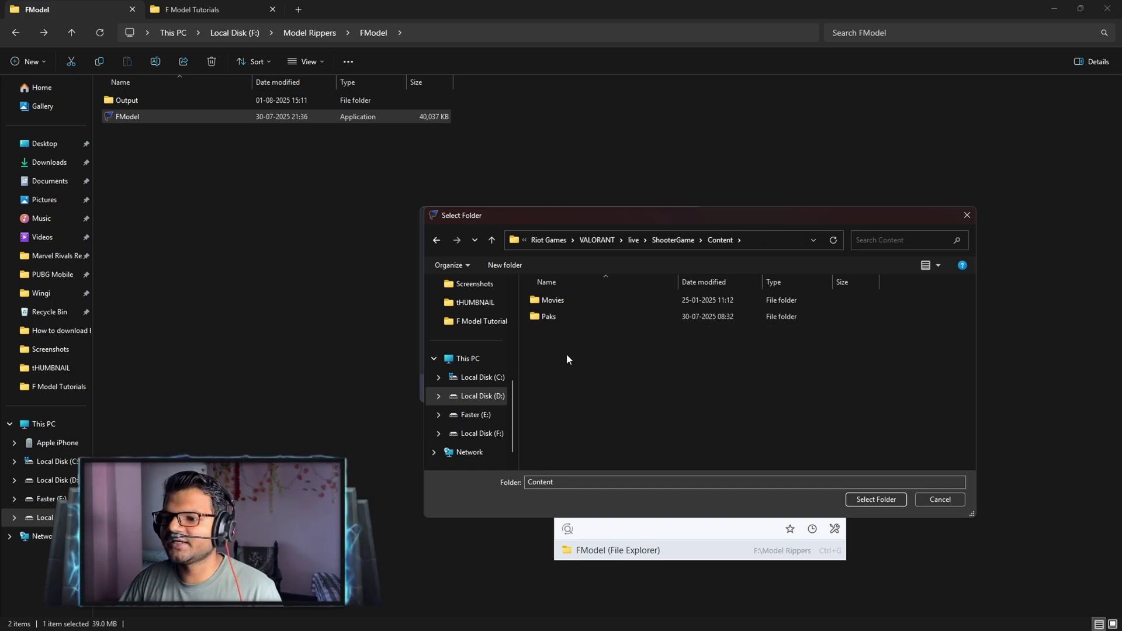
double_click(562, 317)
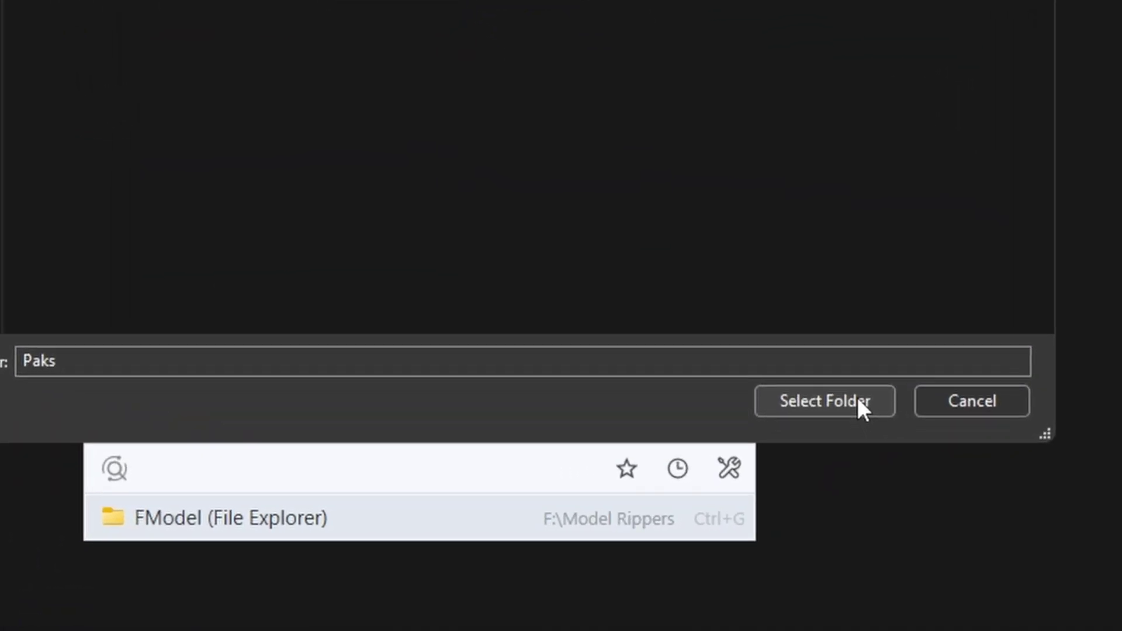
left_click(858, 397)
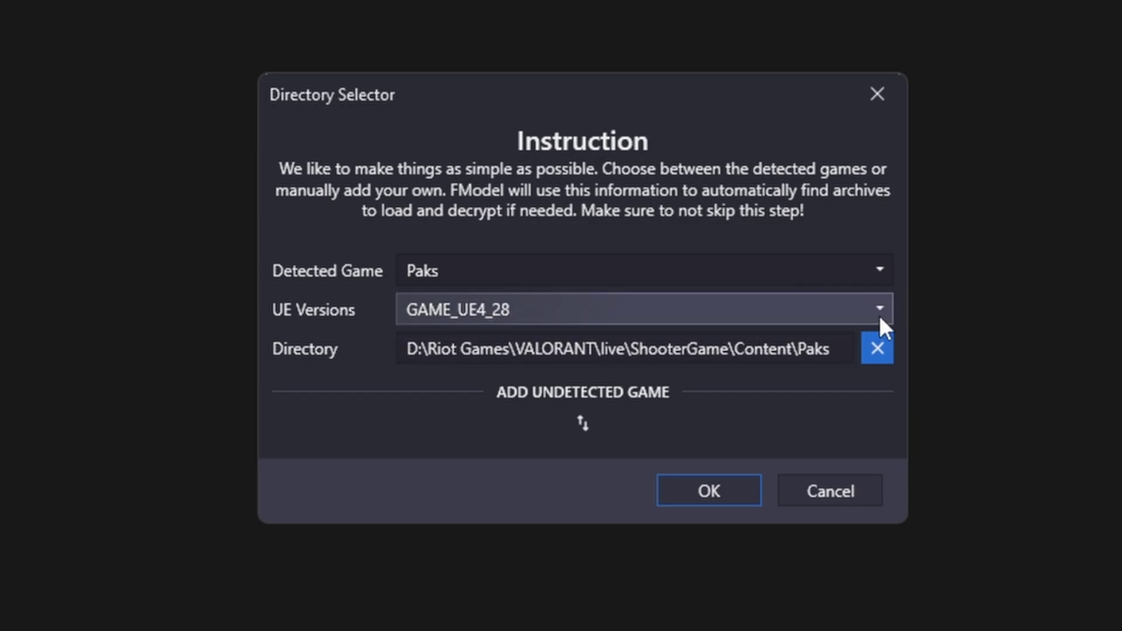
Choose GAME_Valorant as the UE version and confirm the directory setup.
left_click(880, 318)
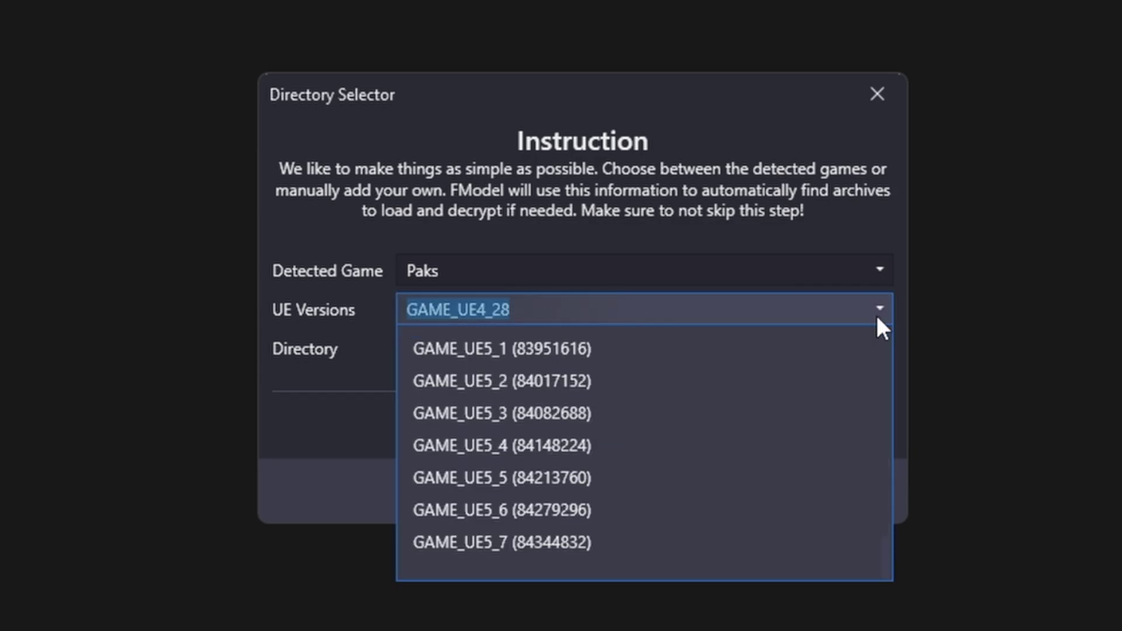
type("valo")
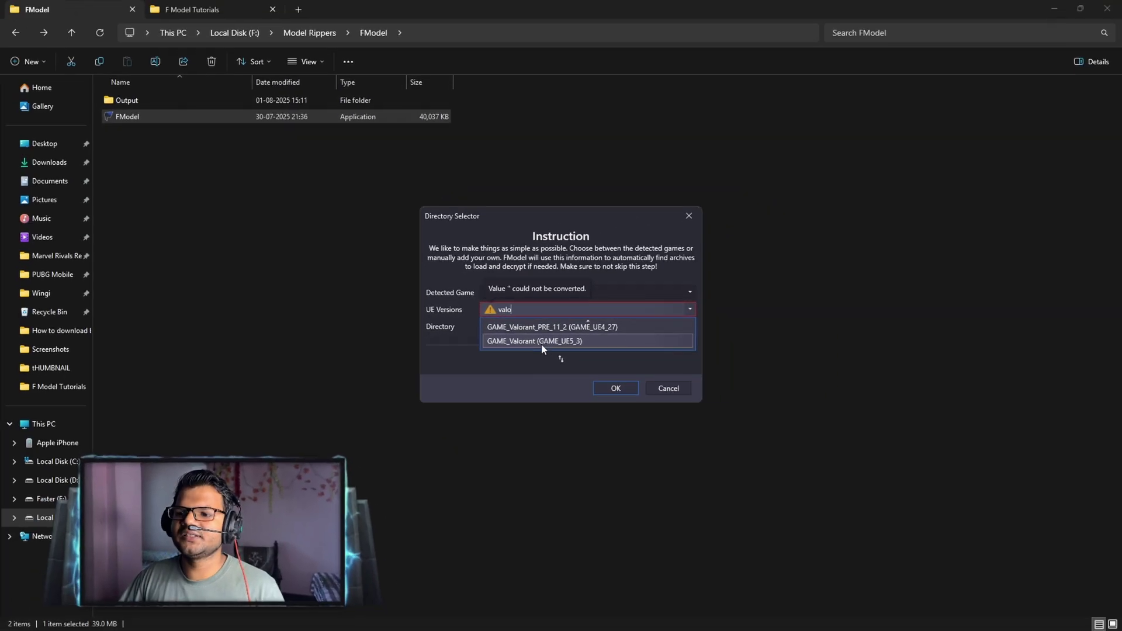
left_click(537, 385)
left_click(612, 389)
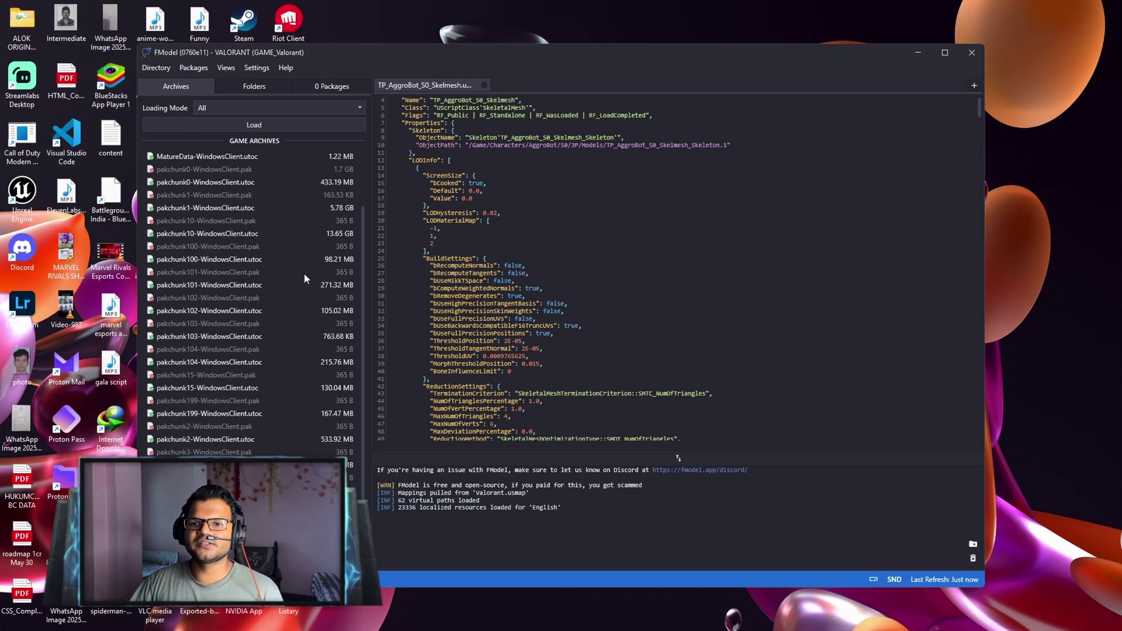
Copy the VALORANT AES key from the Notepad note.
scroll(258, 257, "up", 2)
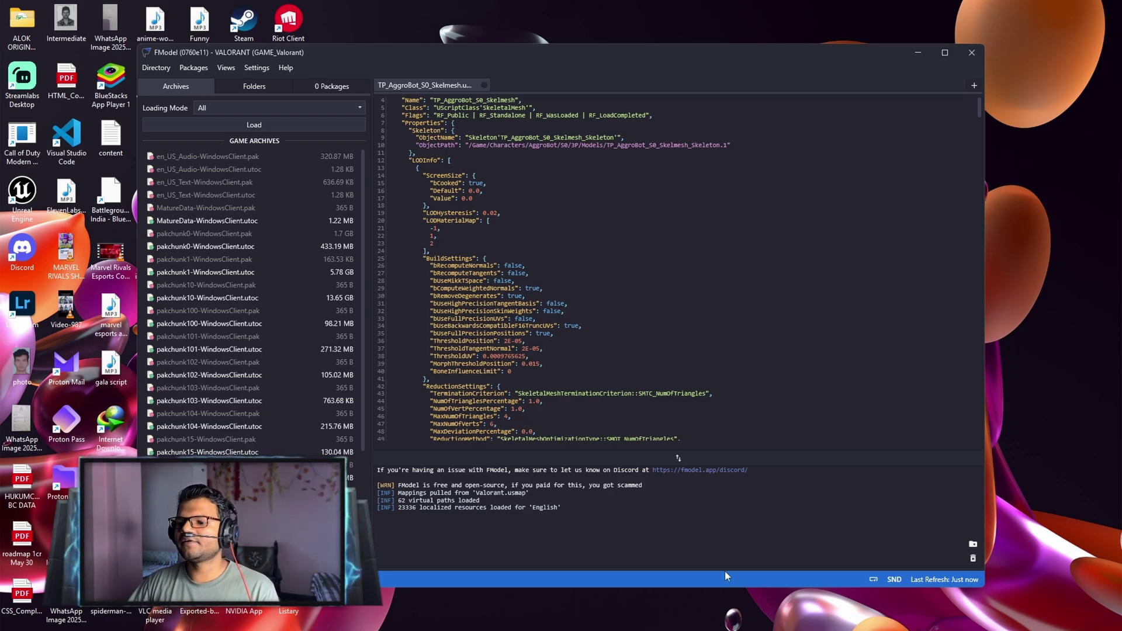
left_click(665, 617)
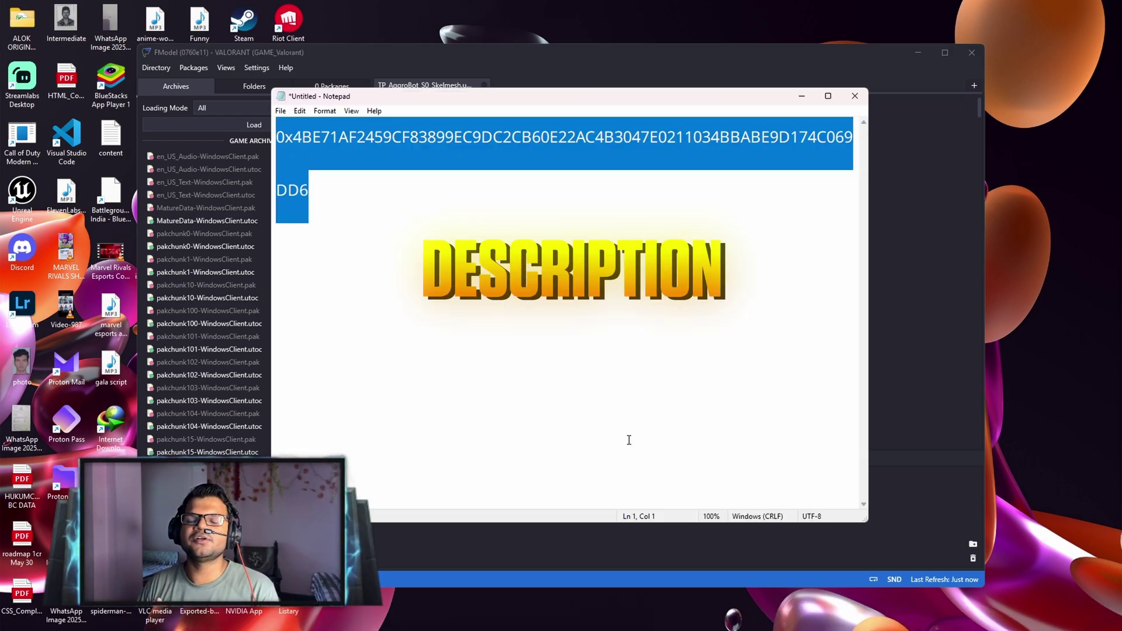
left_click(402, 241)
key("ctrl+a")
right_click(338, 132)
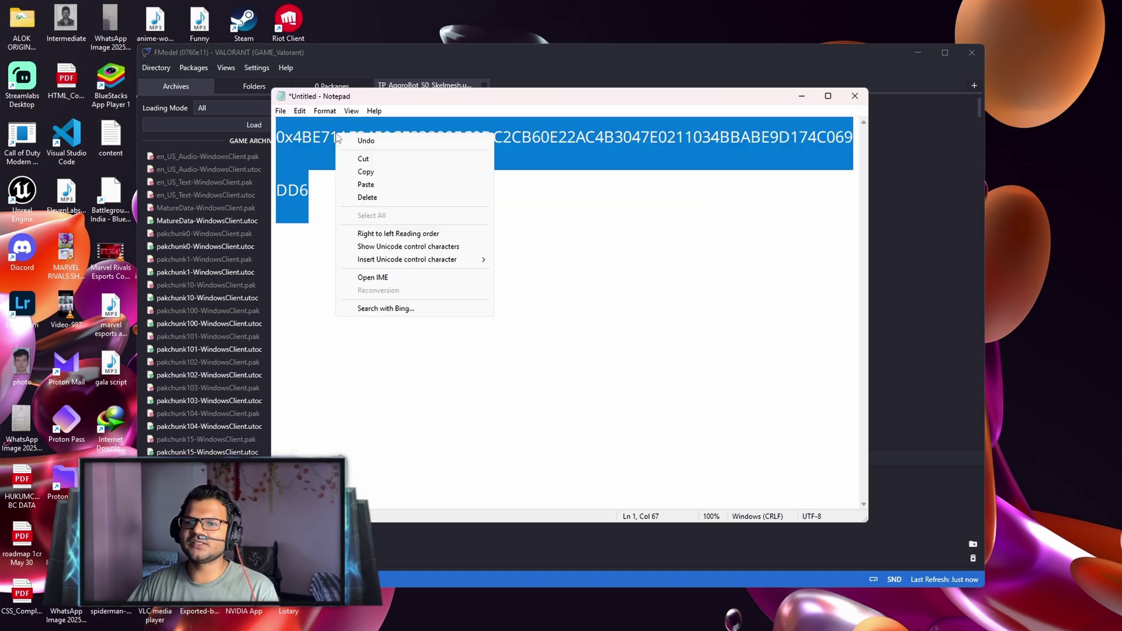
left_click(380, 172)
left_click(802, 96)
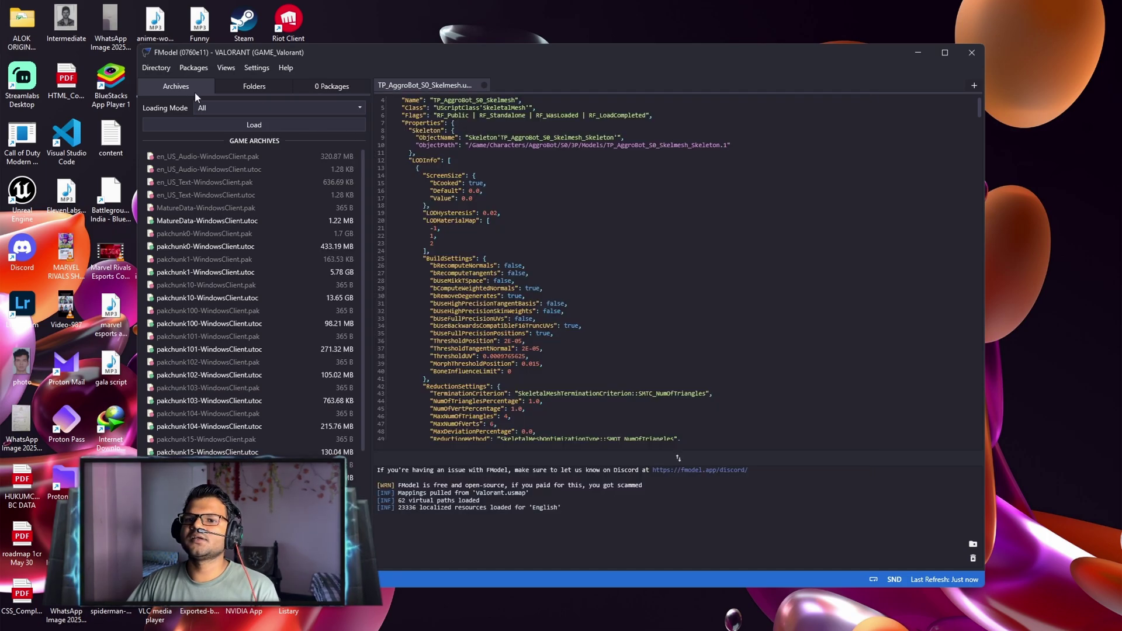
Paste the key into the Main Static Key field of FModel's AES Manager.
left_click(156, 67)
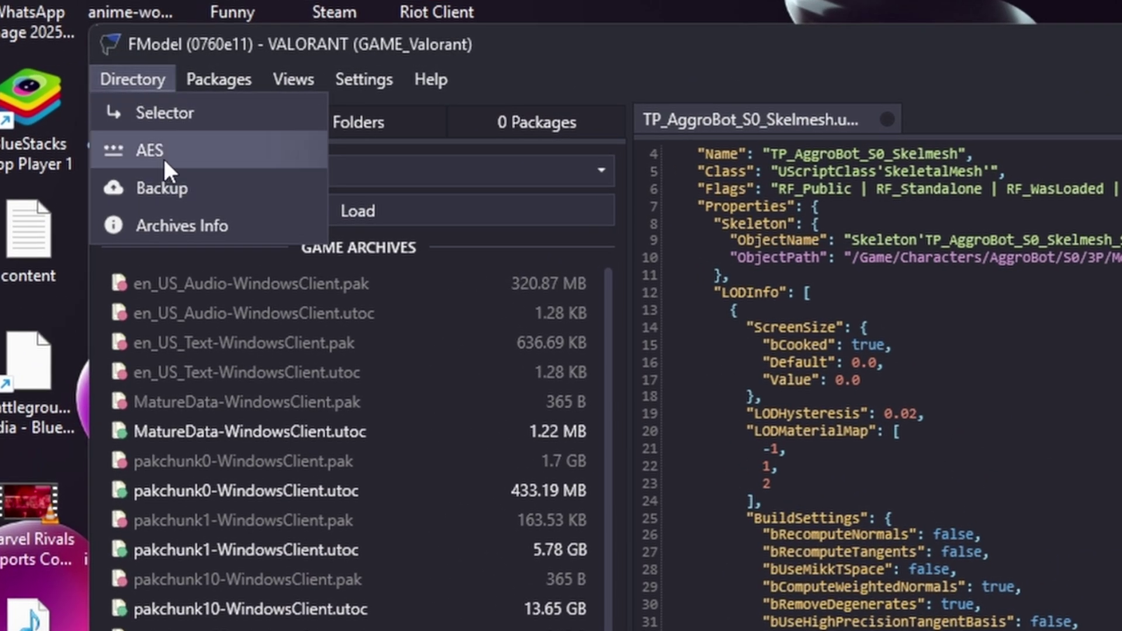
left_click(164, 158)
key("ctrl+v")
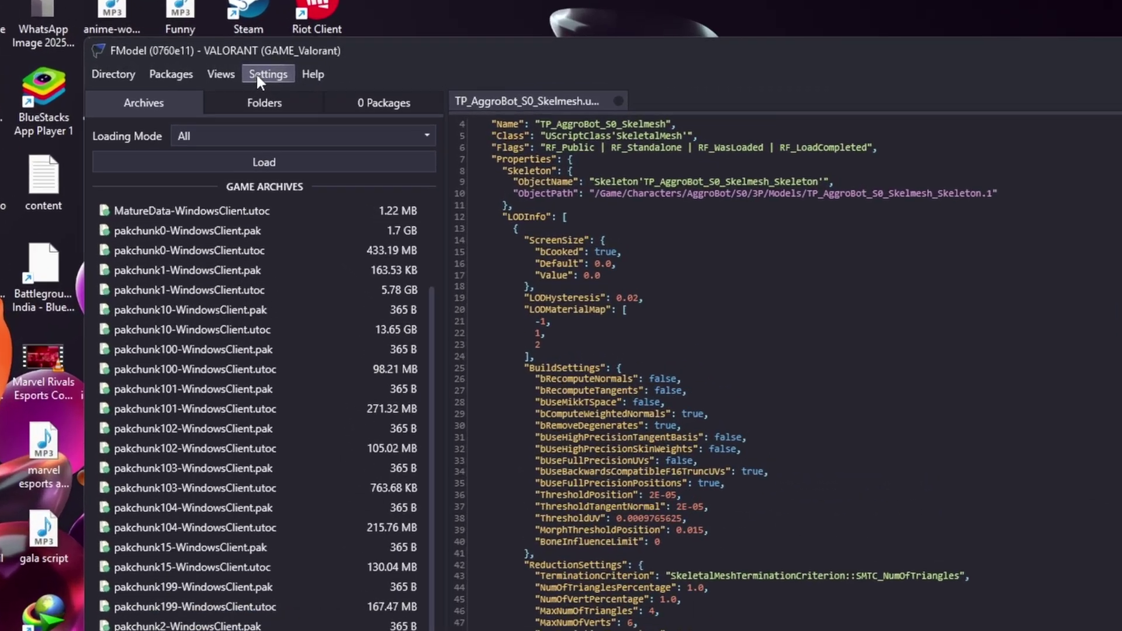
Enable a local mapping file, select Documents\Valorant.usmap, and apply the settings.
left_click(254, 68)
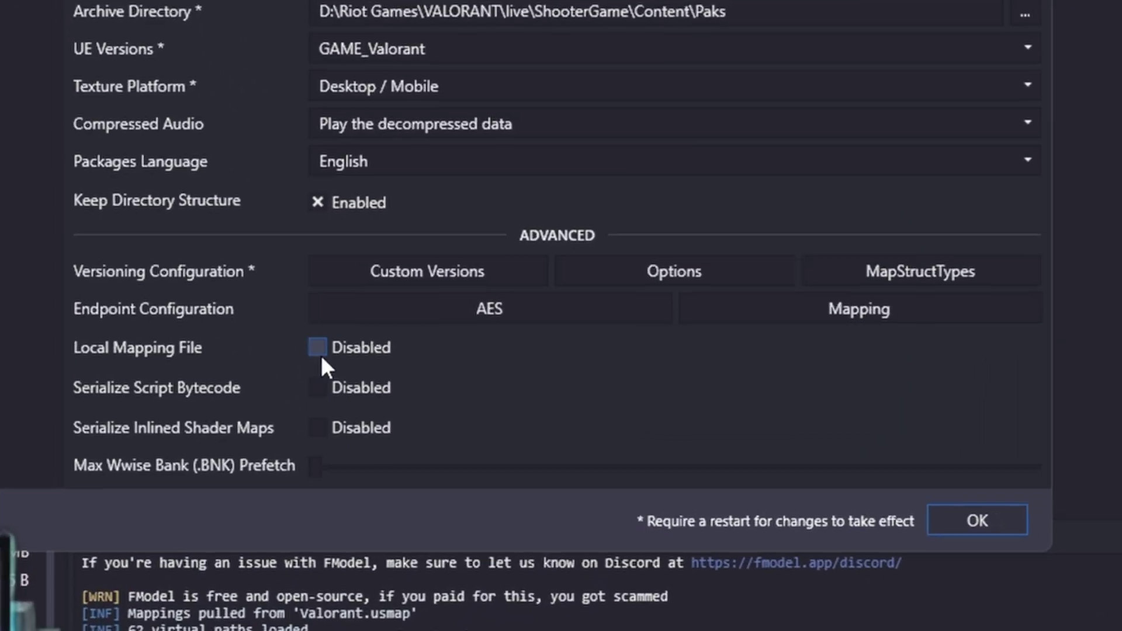
left_click(478, 372)
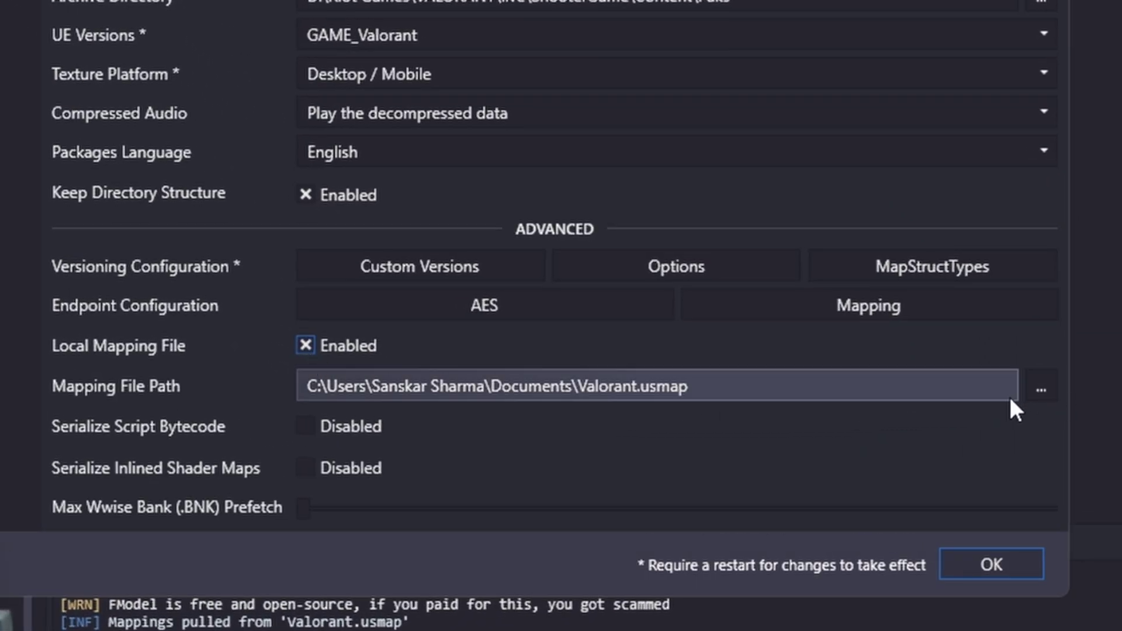
left_click(1042, 387)
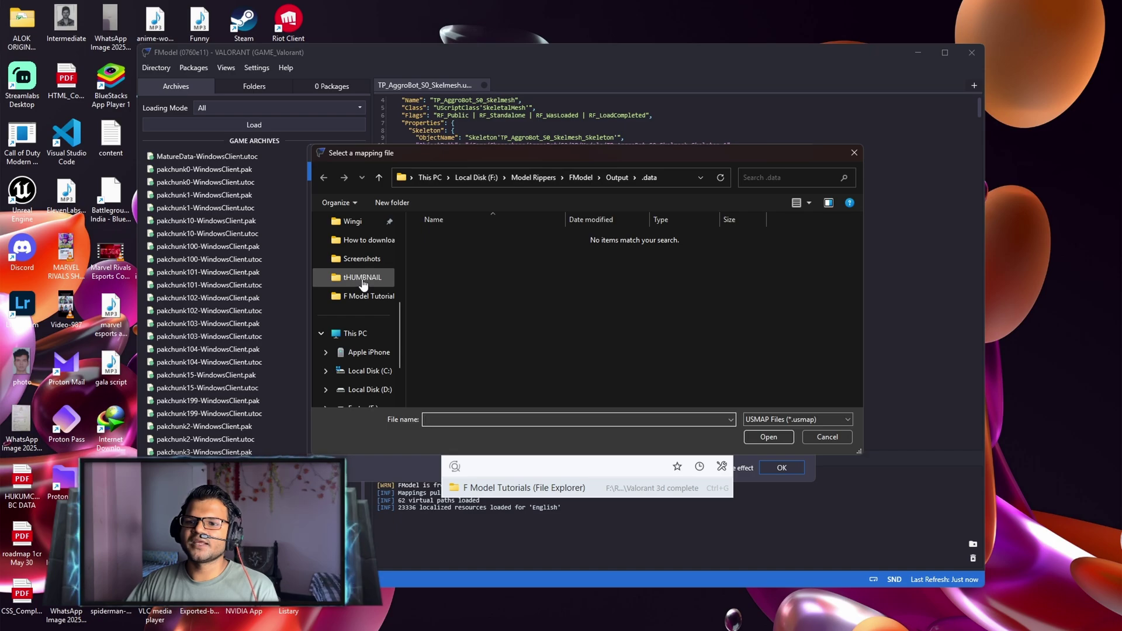
scroll(362, 284, "up", 5)
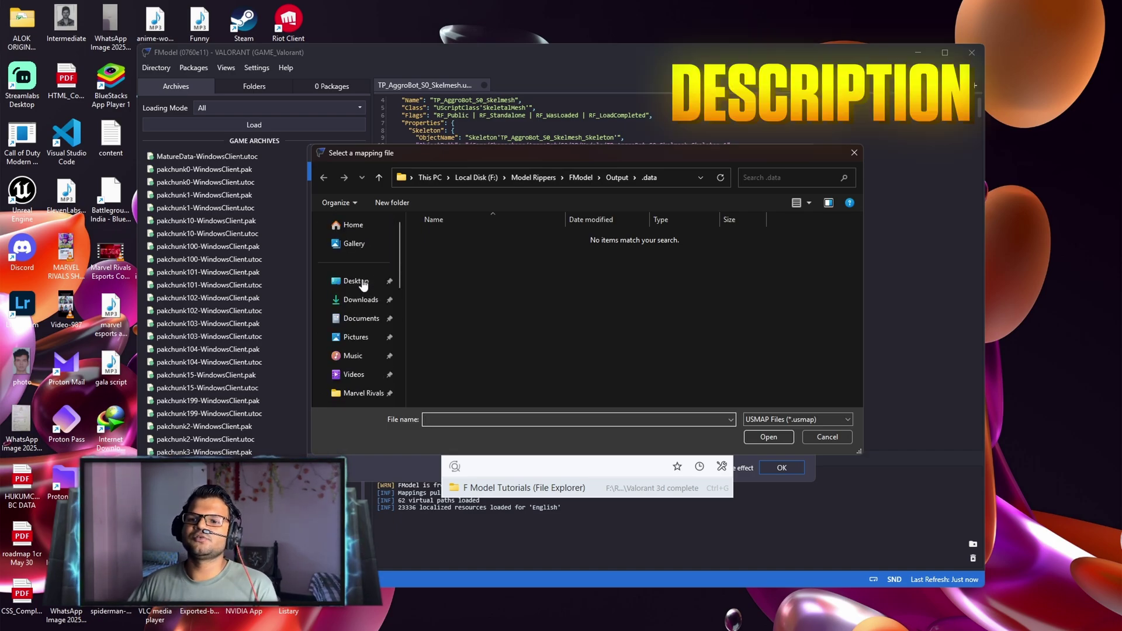
left_click(361, 319)
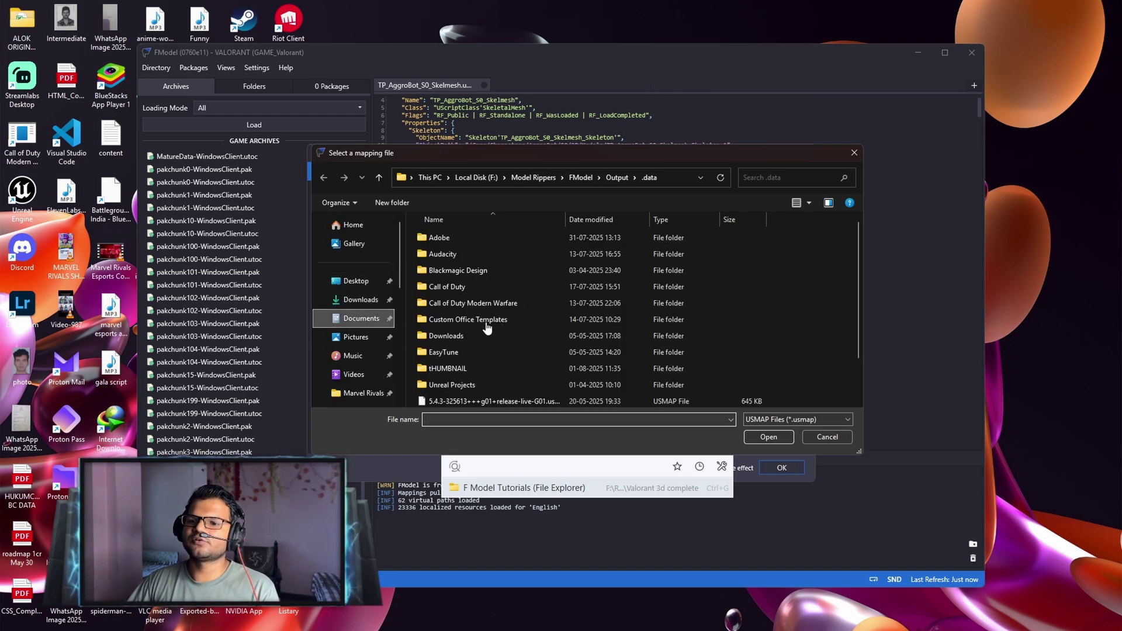
left_click(478, 401)
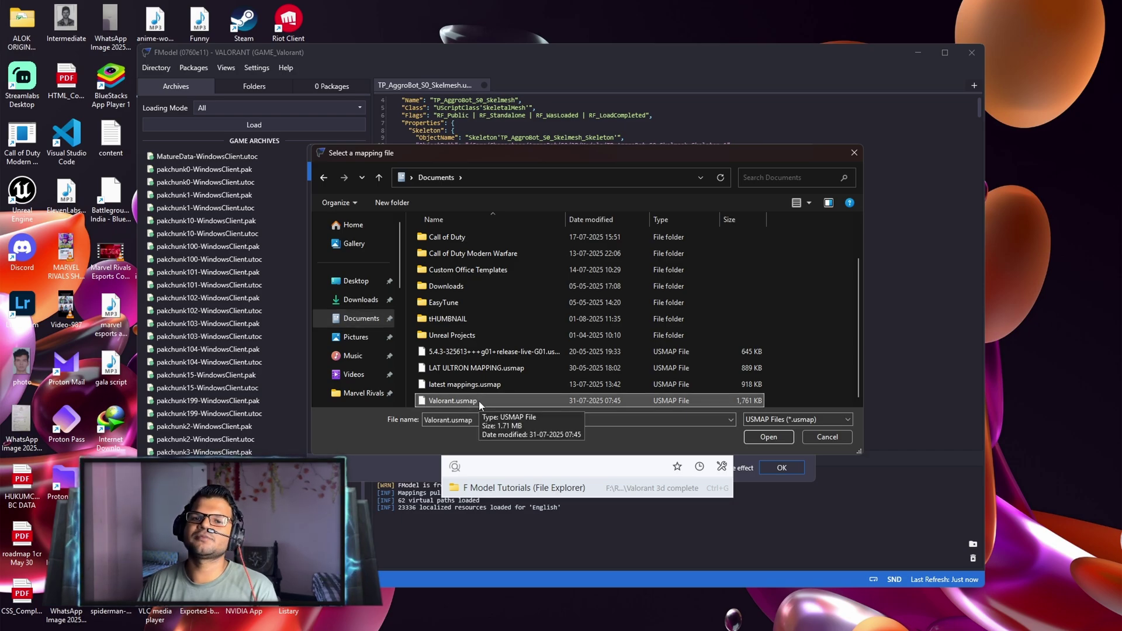
left_click(755, 440)
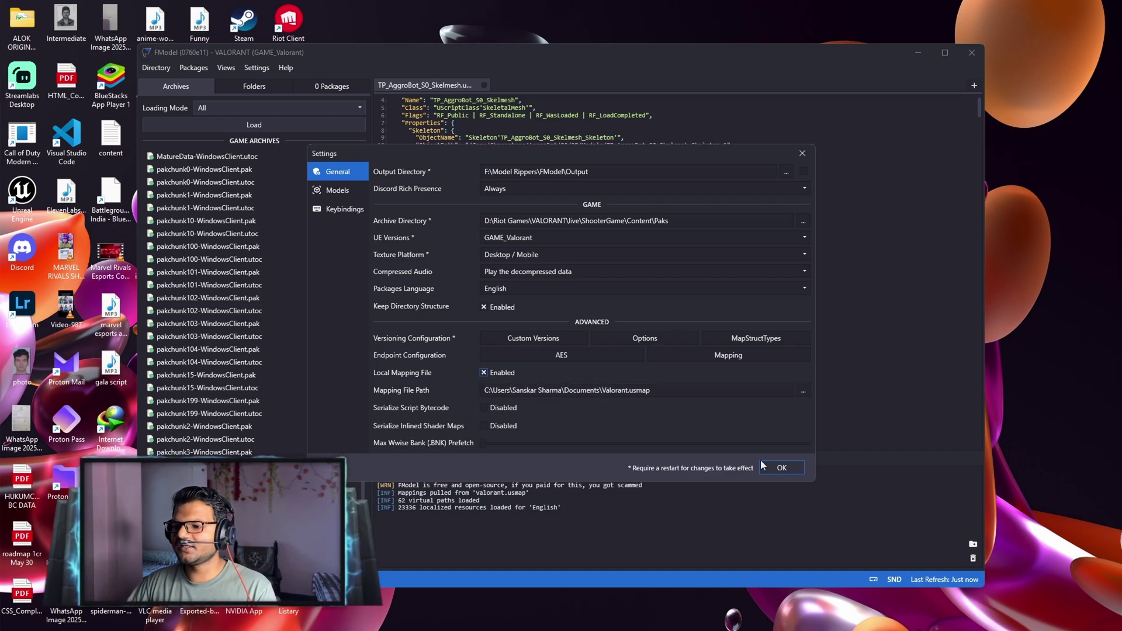
left_click(783, 468)
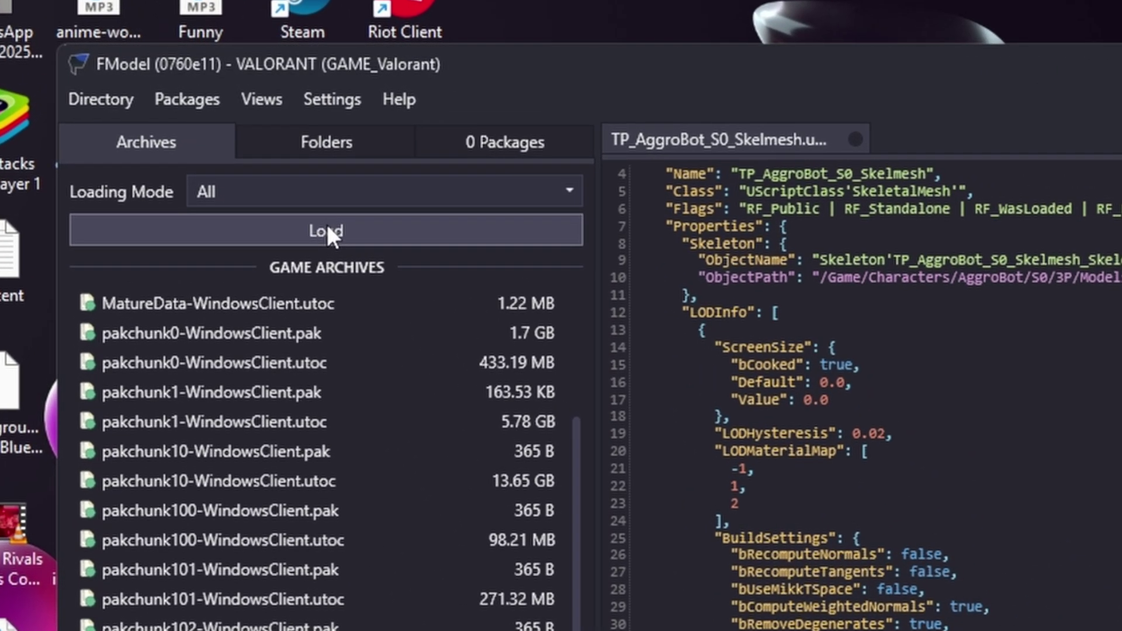
Load the archives and expand ShooterGame > Content > Characters > Cable > S0 > 3P.
left_click(328, 230)
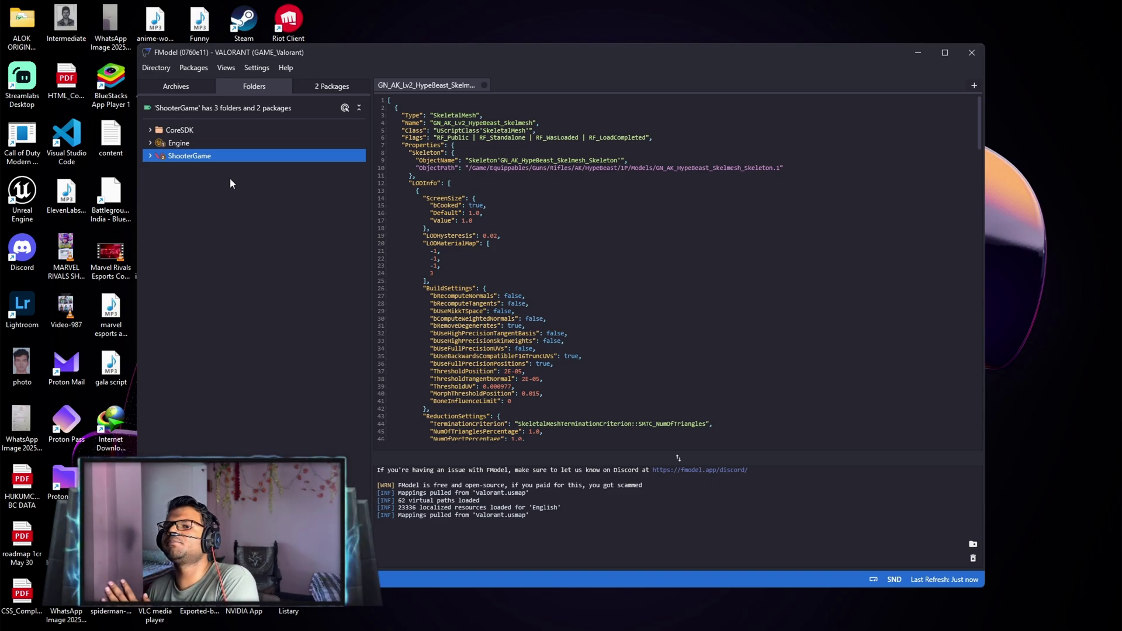
left_click(147, 155)
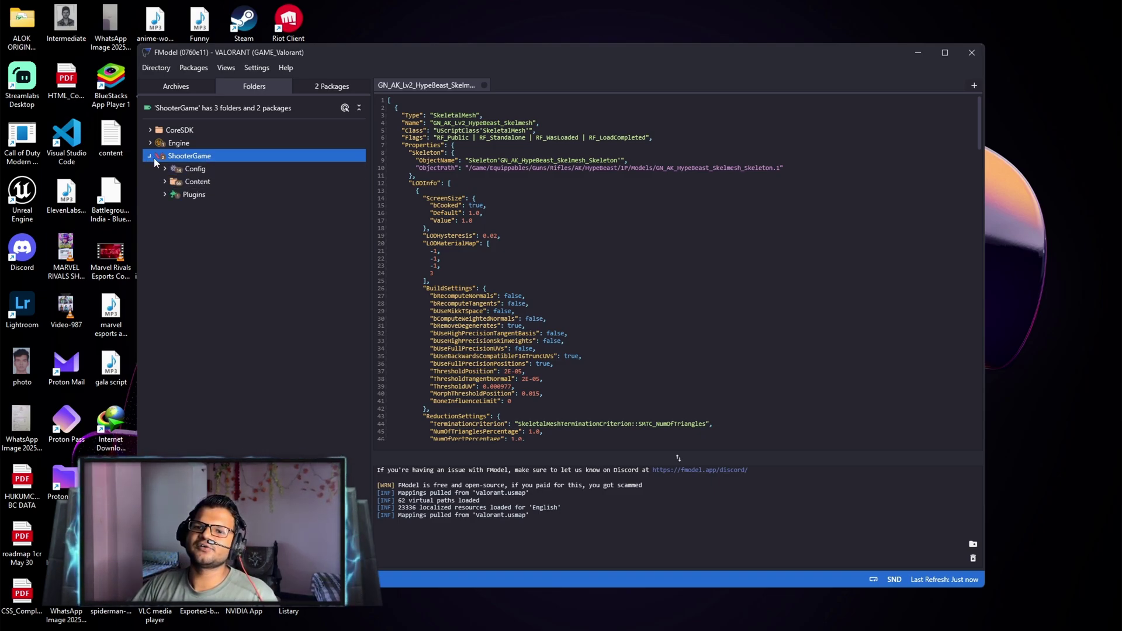
left_click(165, 181)
scroll(199, 298, "down", 1)
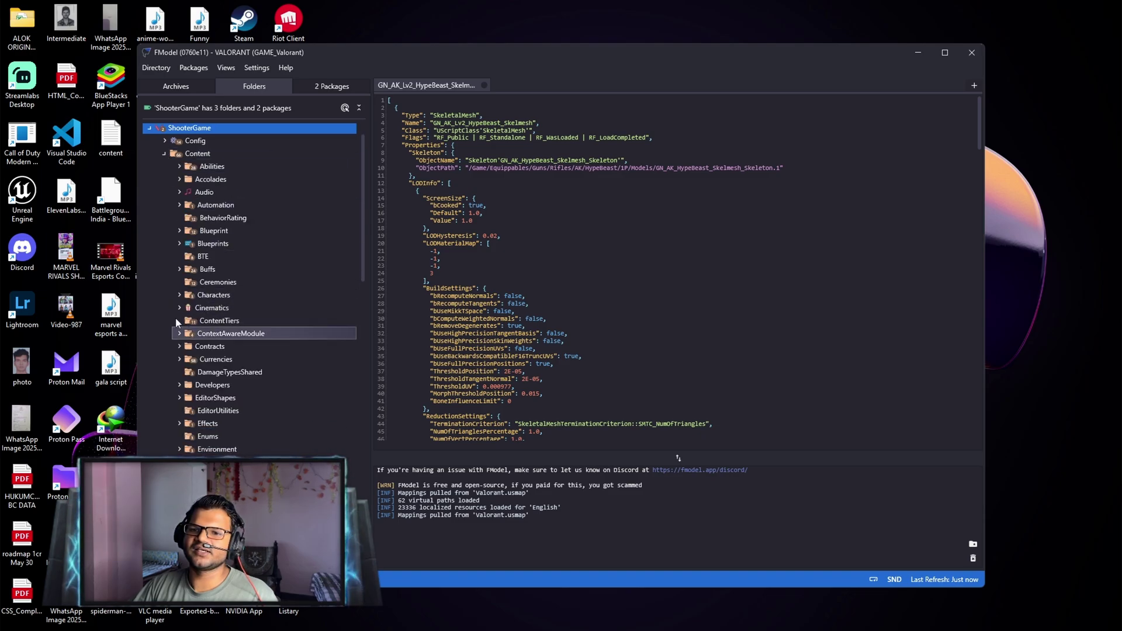
left_click(179, 295)
scroll(263, 321, "down", 5)
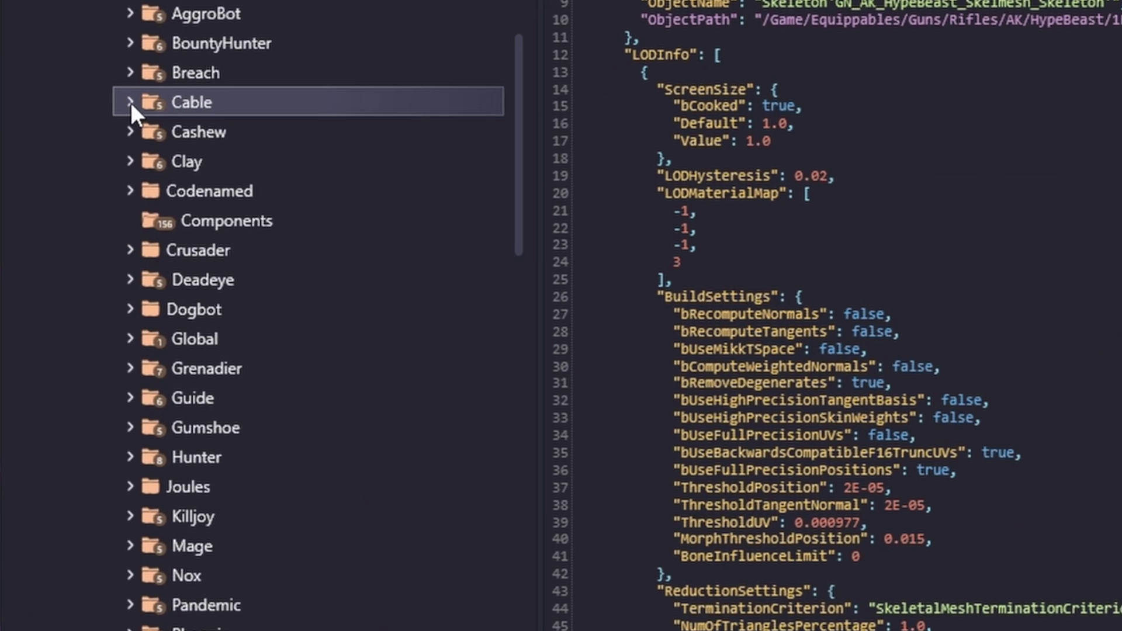
left_click(130, 102)
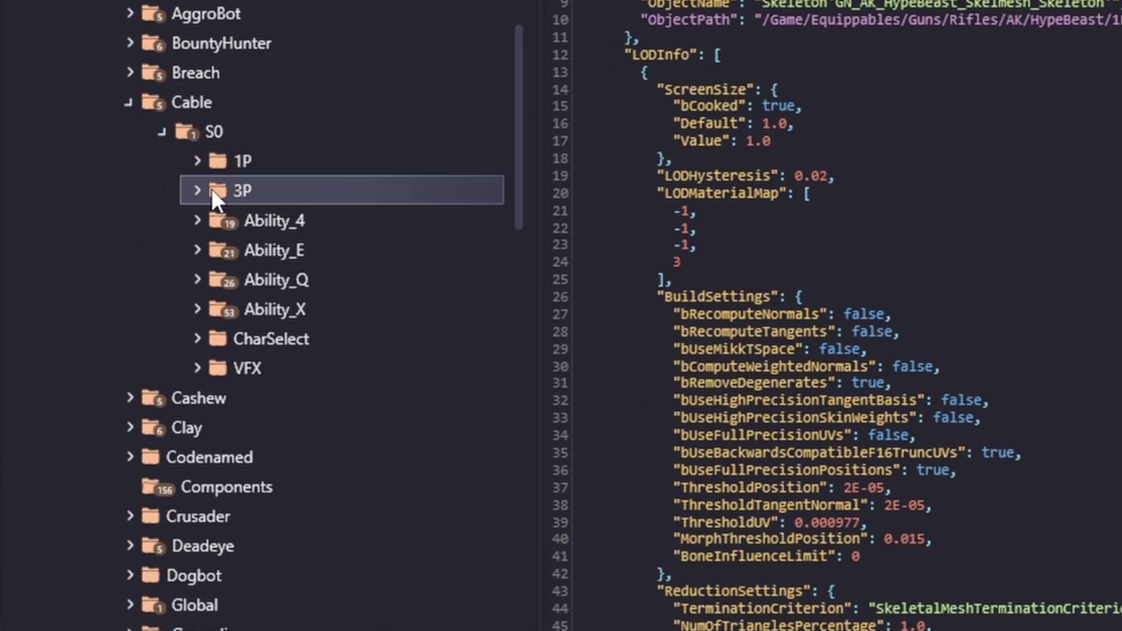
left_click(163, 133)
left_click(167, 132)
left_click(197, 195)
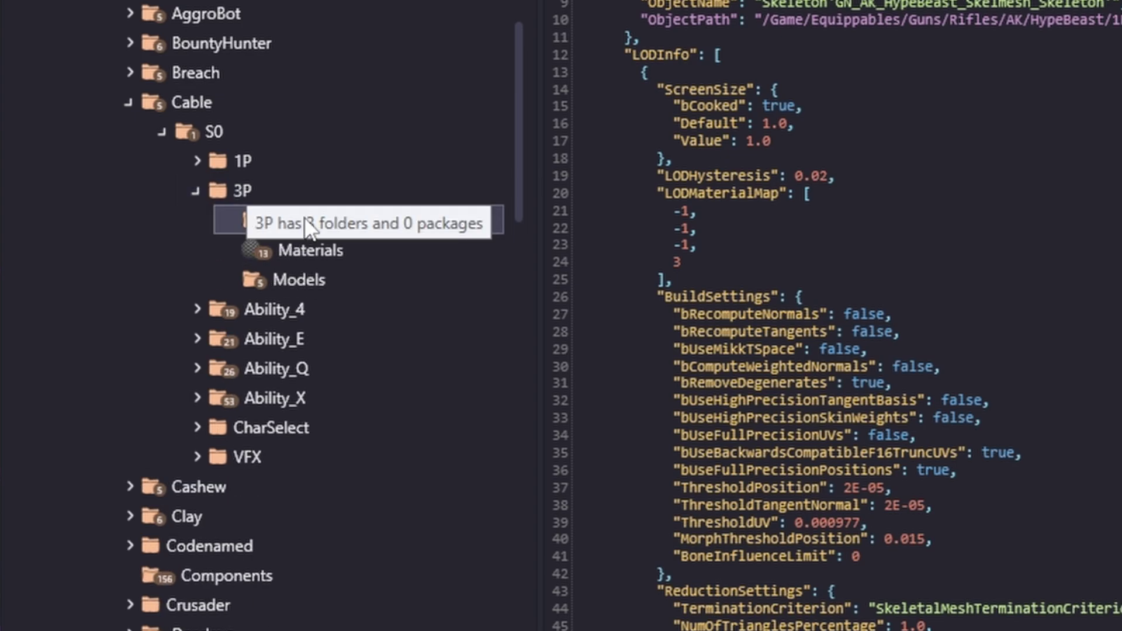
Preview TP_Cable_S0_Skelmesh from Cable's 3P Models folder in the 3D Viewer, then close it.
double_click(324, 280)
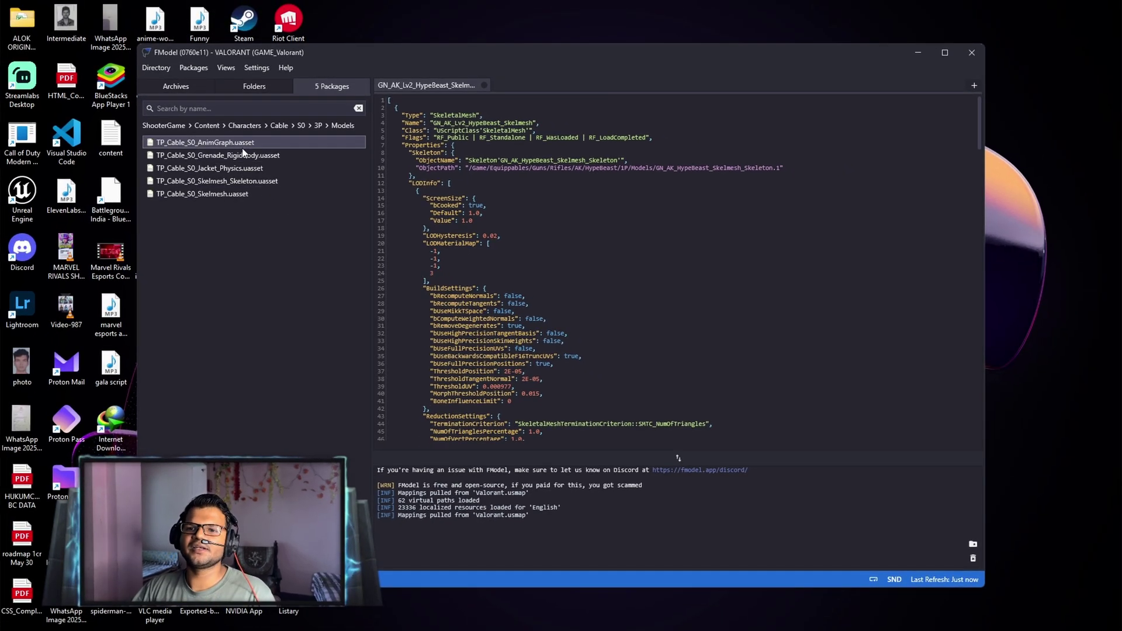
left_click(250, 194)
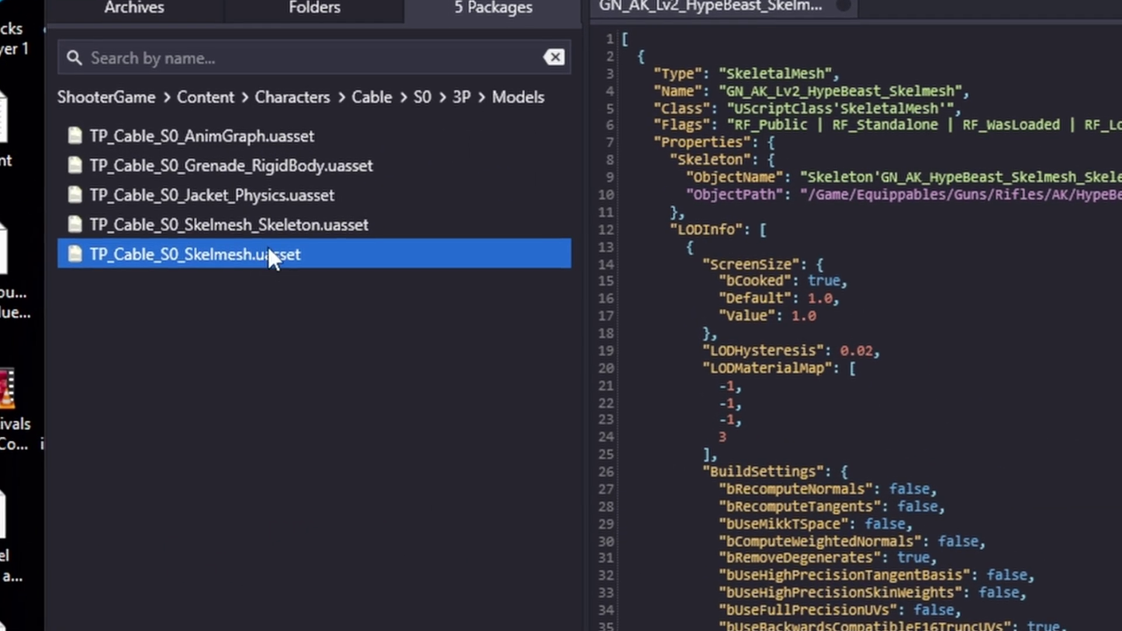
double_click(266, 247)
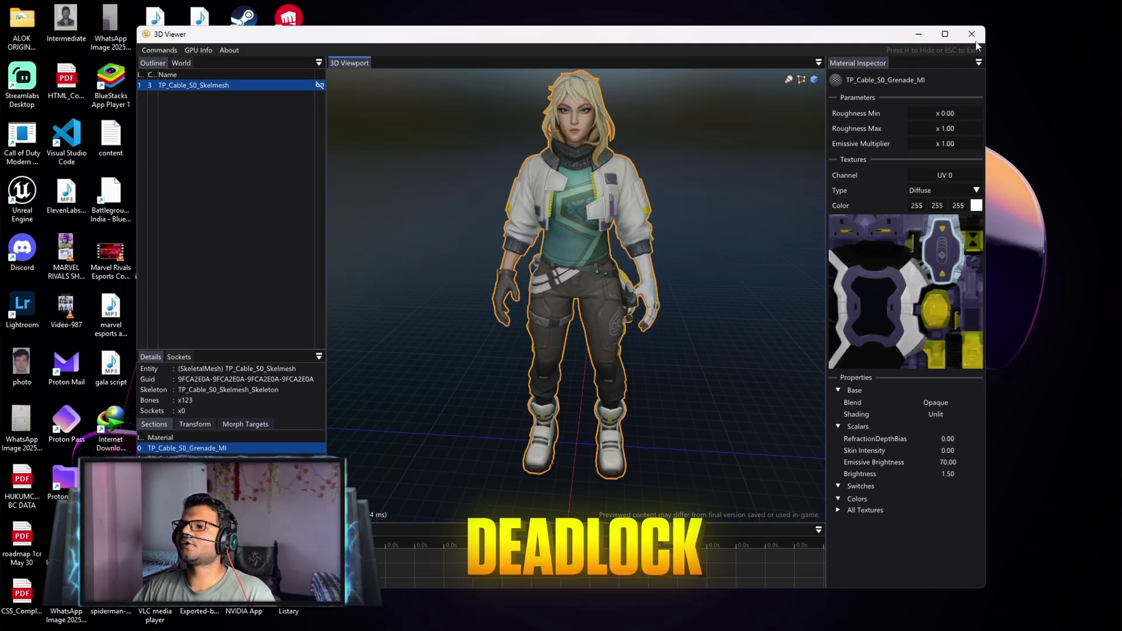
key("Escape")
Collapse the Cable and Characters folders in the folder tree.
left_click(257, 88)
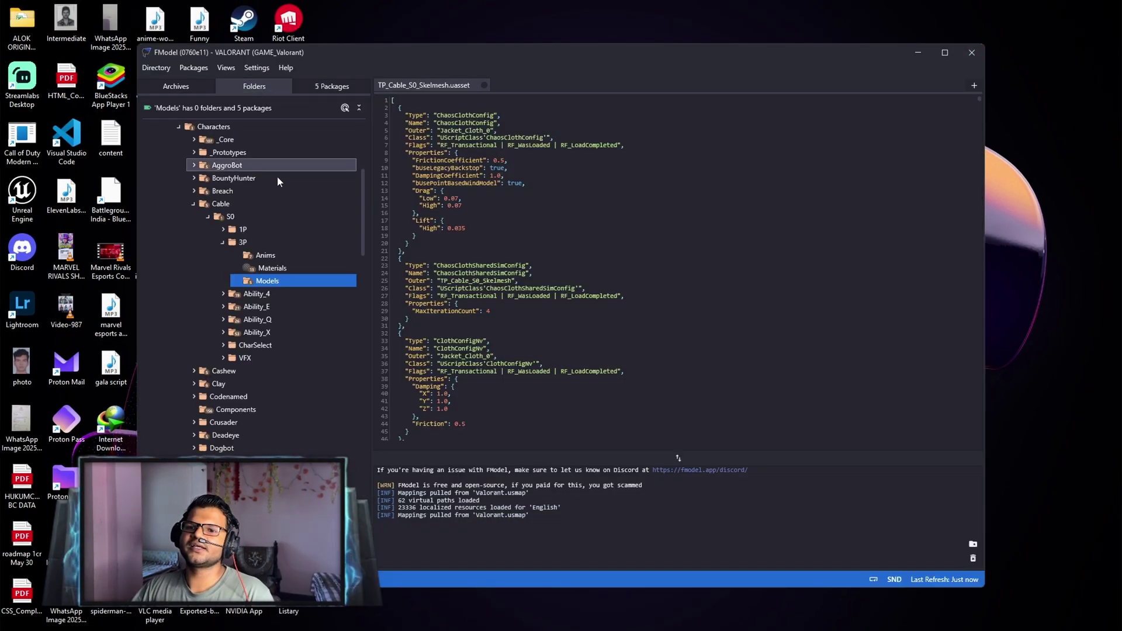
left_click(194, 203)
scroll(193, 203, "up", 4)
left_click(179, 267)
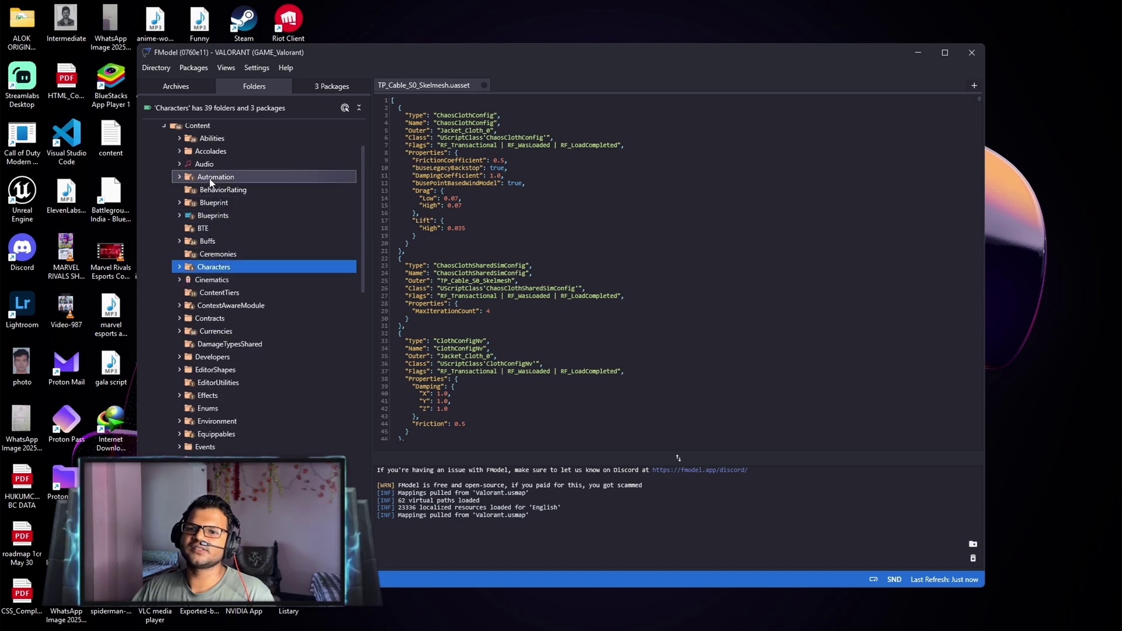
scroll(209, 182, "up", 2)
scroll(251, 300, "down", 8)
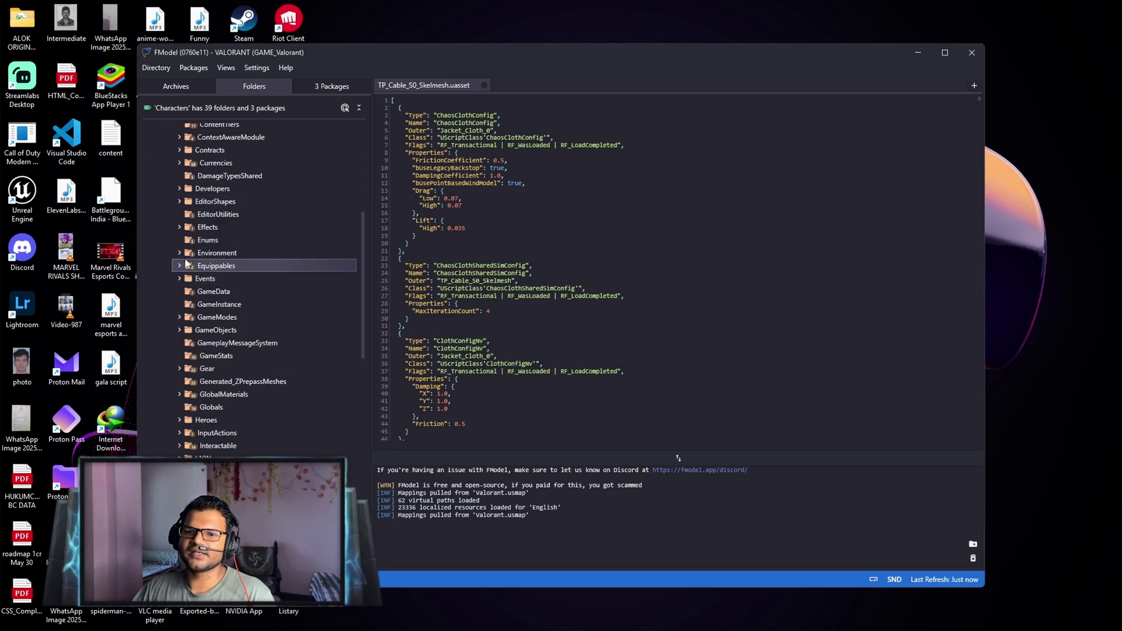
Expand Equippables > Guns > Rifles > AK to show its skin folders.
left_click(179, 266)
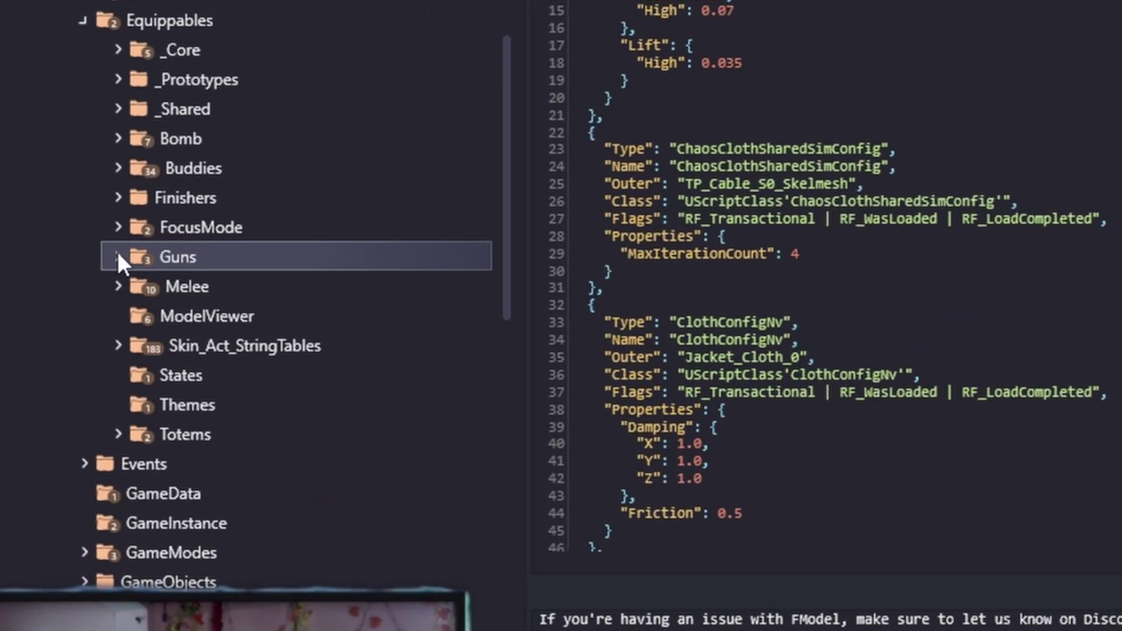
left_click(117, 258)
scroll(332, 324, "down", 2)
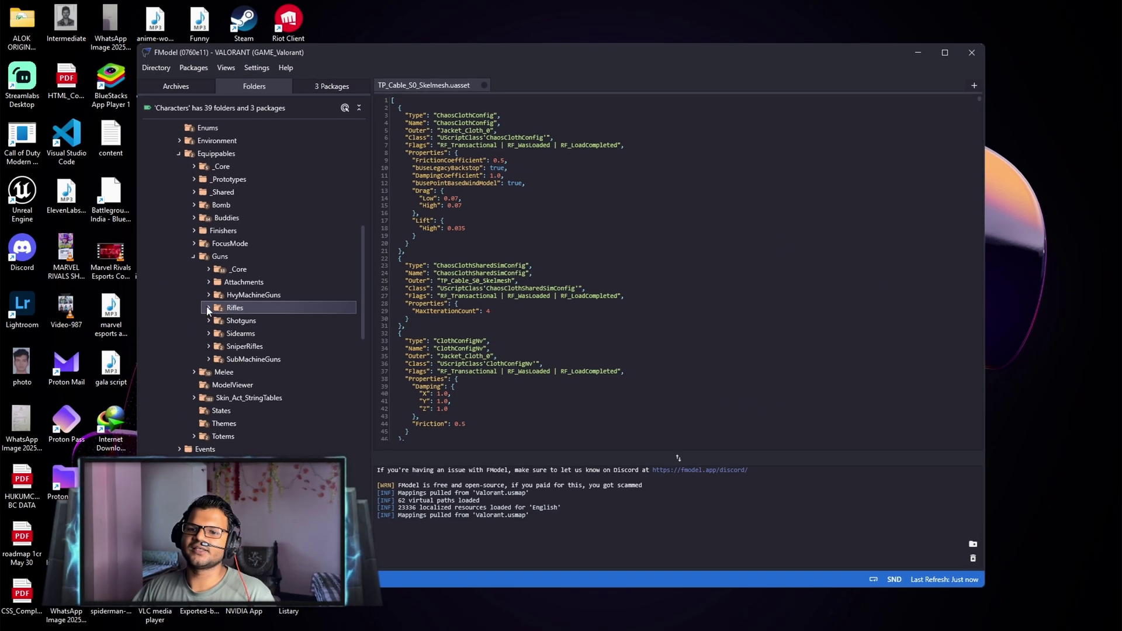
left_click(208, 308)
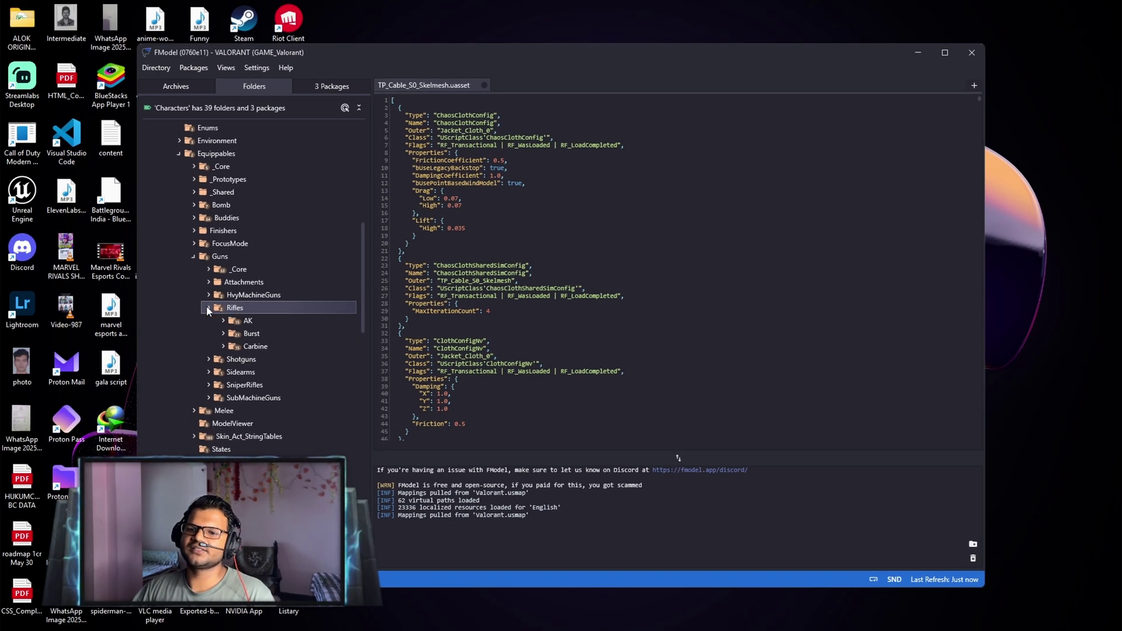
left_click(223, 321)
scroll(300, 337, "down", 3)
scroll(300, 338, "down", 6)
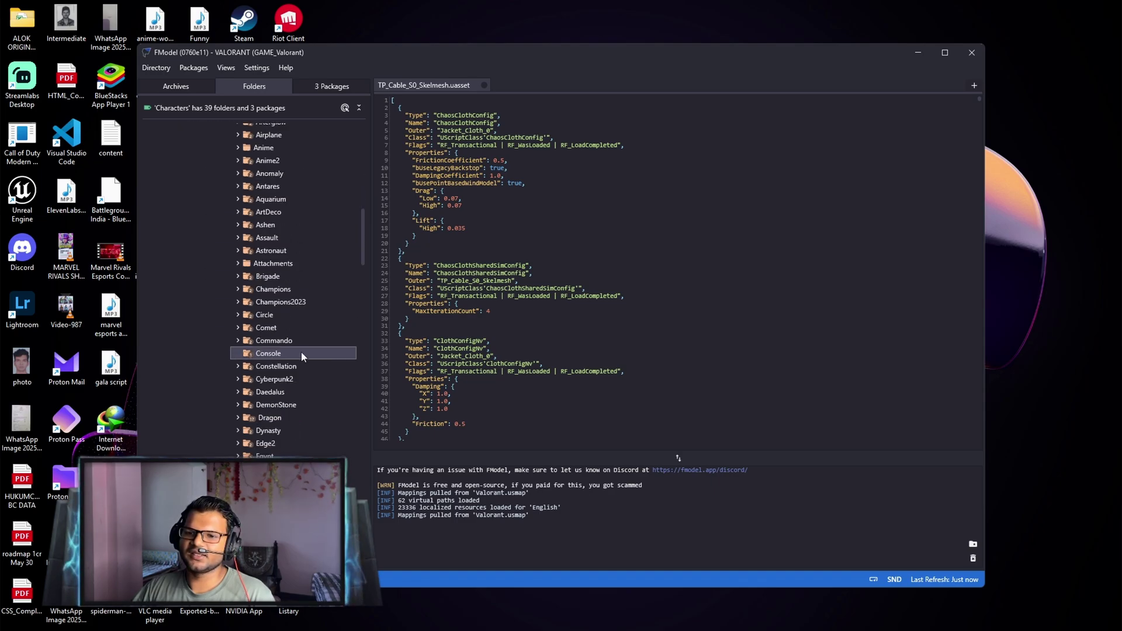
scroll(297, 374, "down", 3)
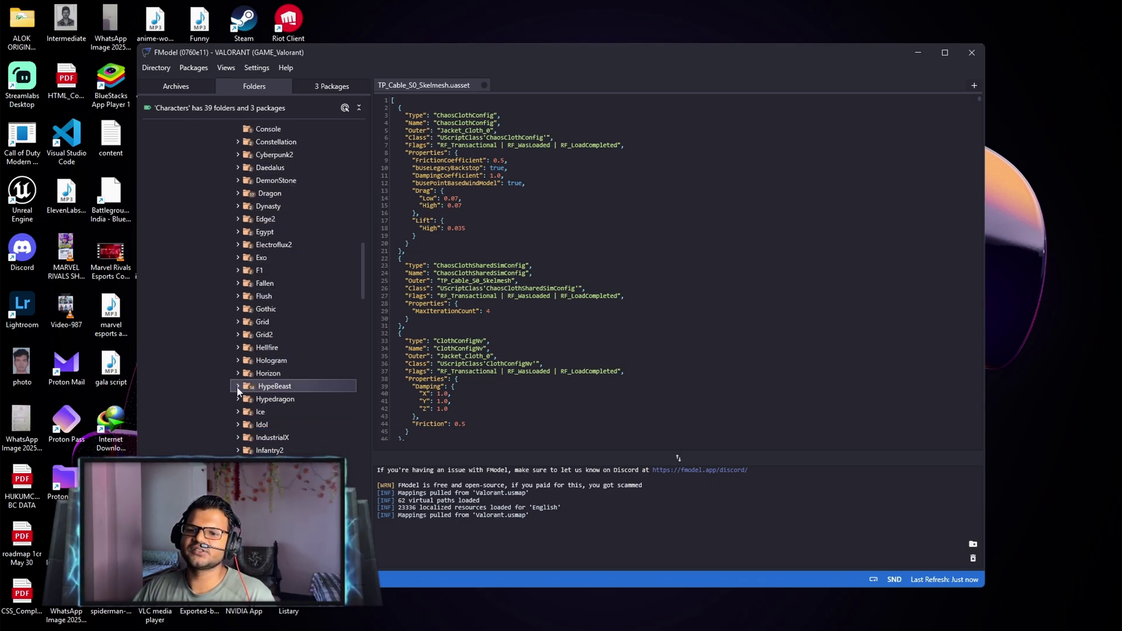
Open HypeBeast > 1P > Models and preview GN_AK_Lv2_HypeBeast_Skelmesh in 3D.
left_click(238, 386)
left_click(252, 343)
double_click(297, 381)
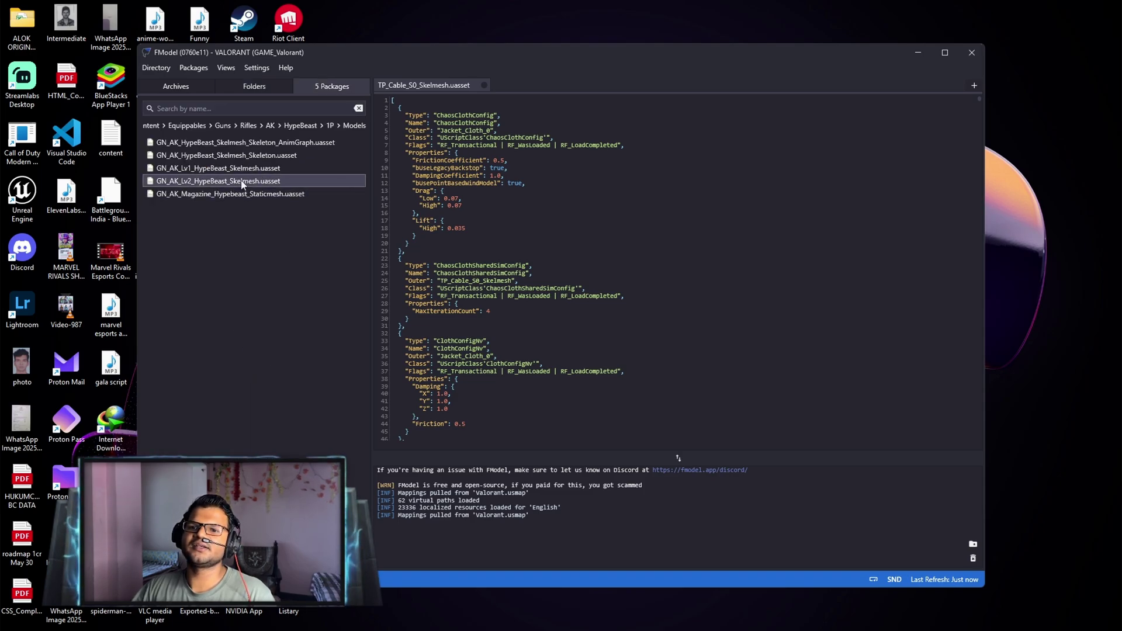
double_click(247, 182)
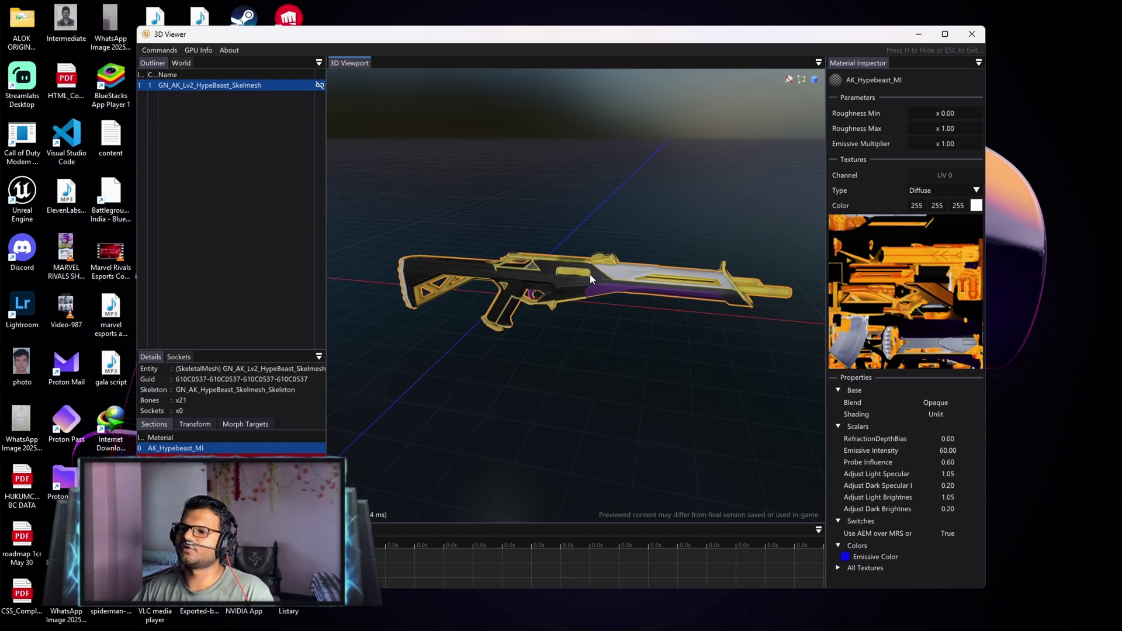
Close the HypeBeast rifle preview and collapse the HypeBeast folder in the tree.
left_click(970, 36)
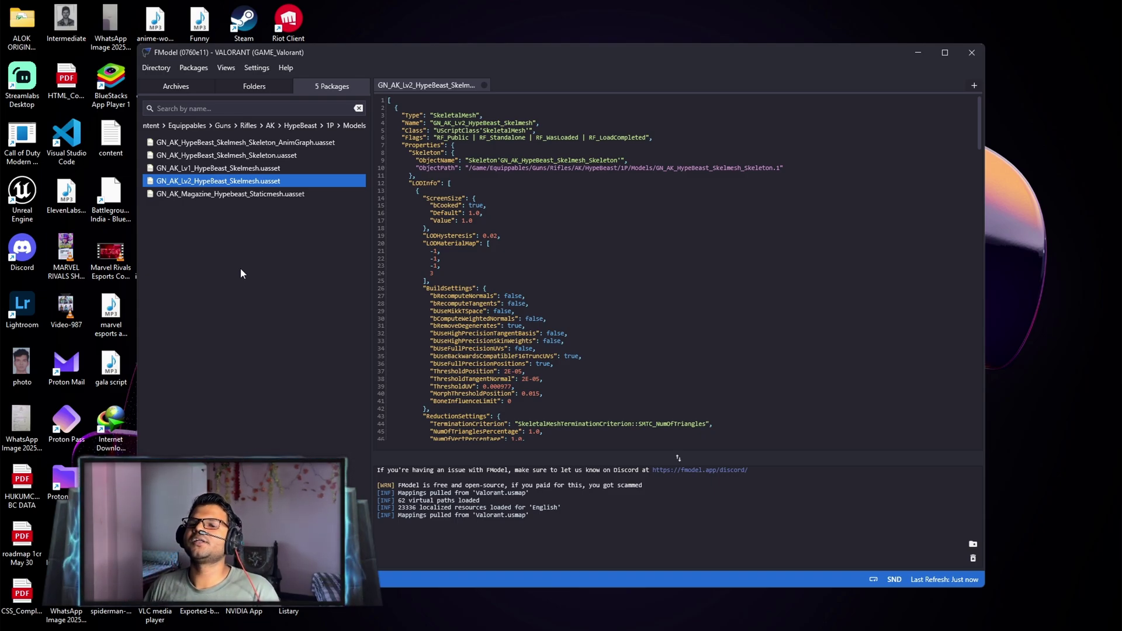
left_click(251, 88)
left_click(240, 331)
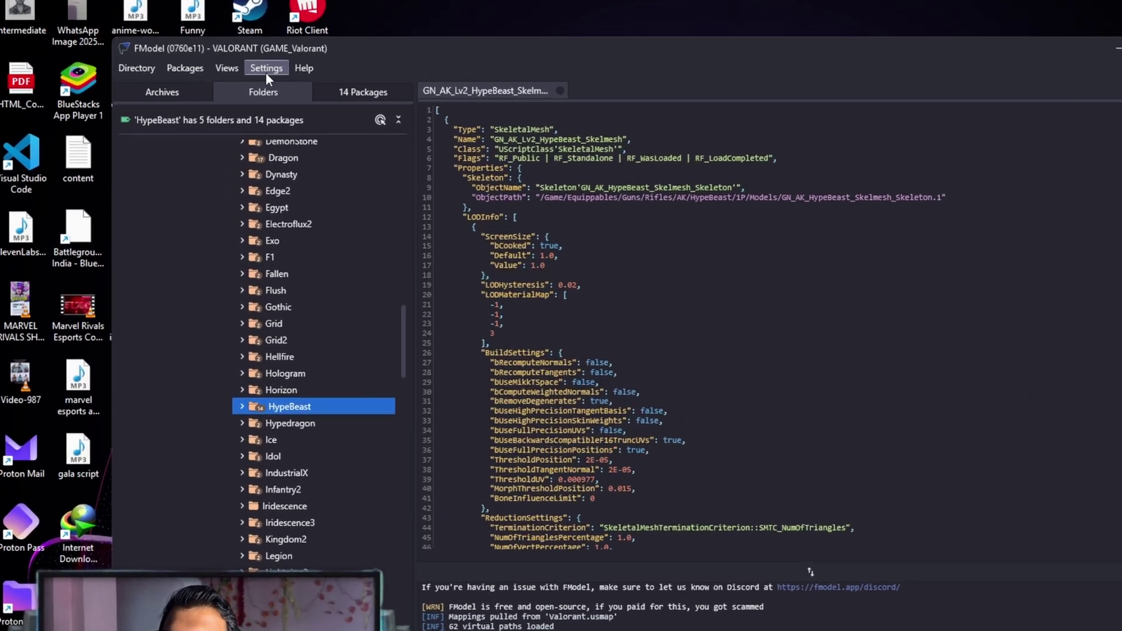
On the Models settings page, set Mesh Format to UEFormat (uemodel).
left_click(257, 68)
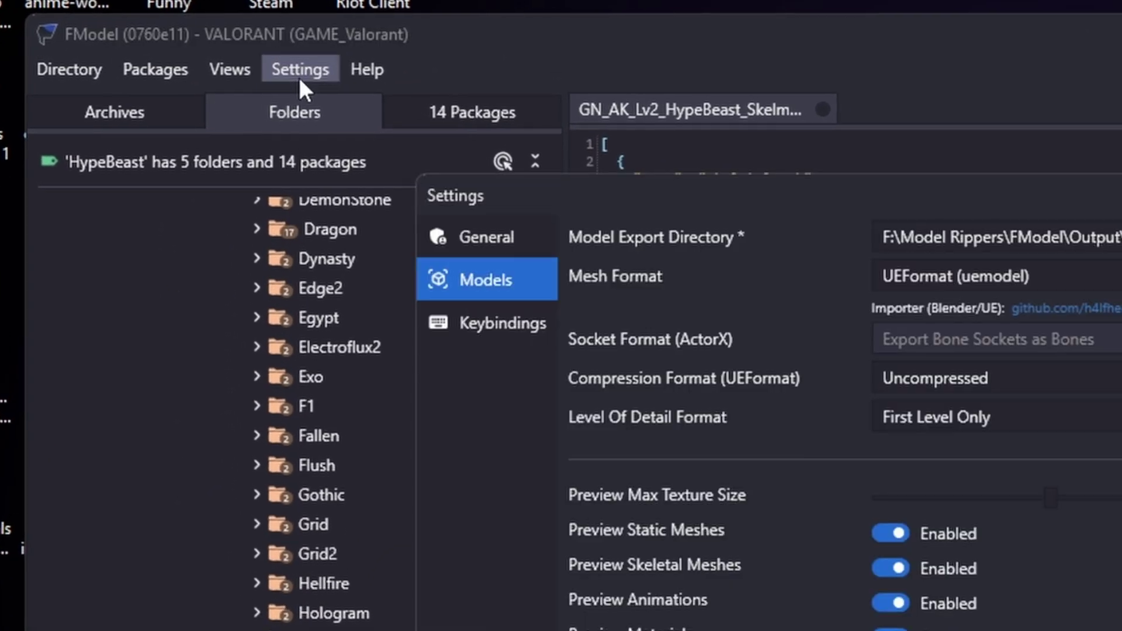
left_click(340, 144)
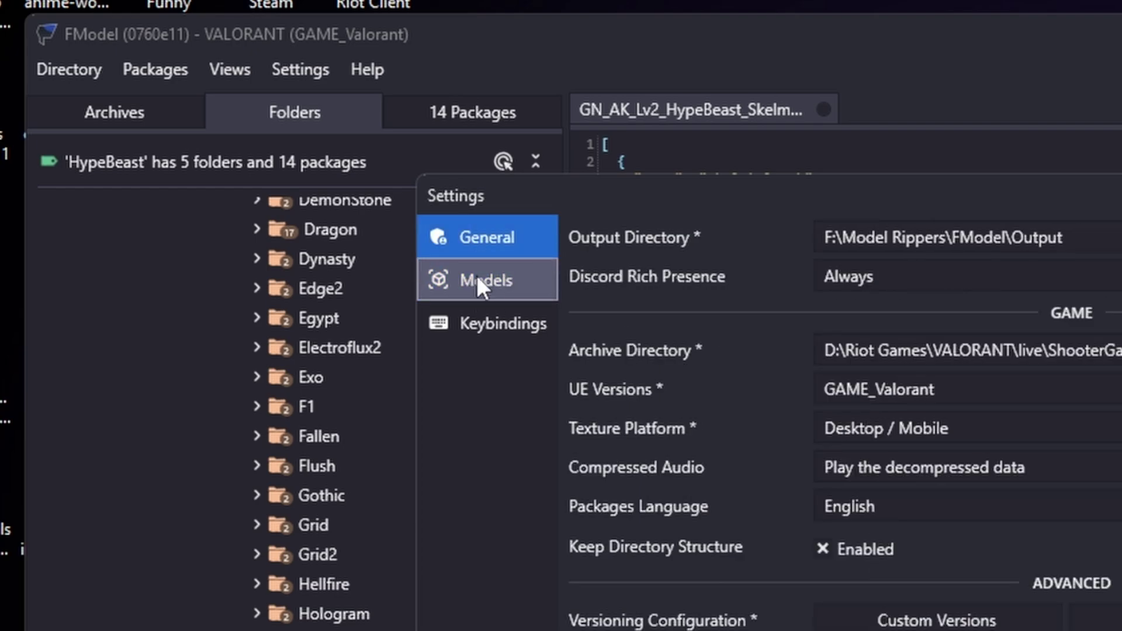
left_click(477, 278)
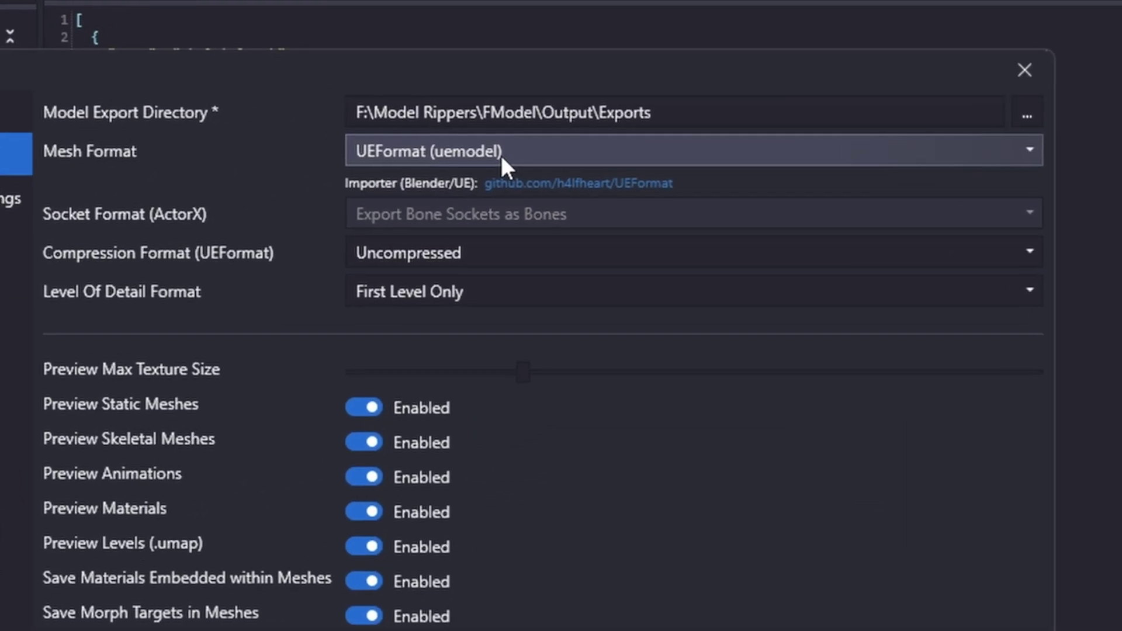
left_click(581, 161)
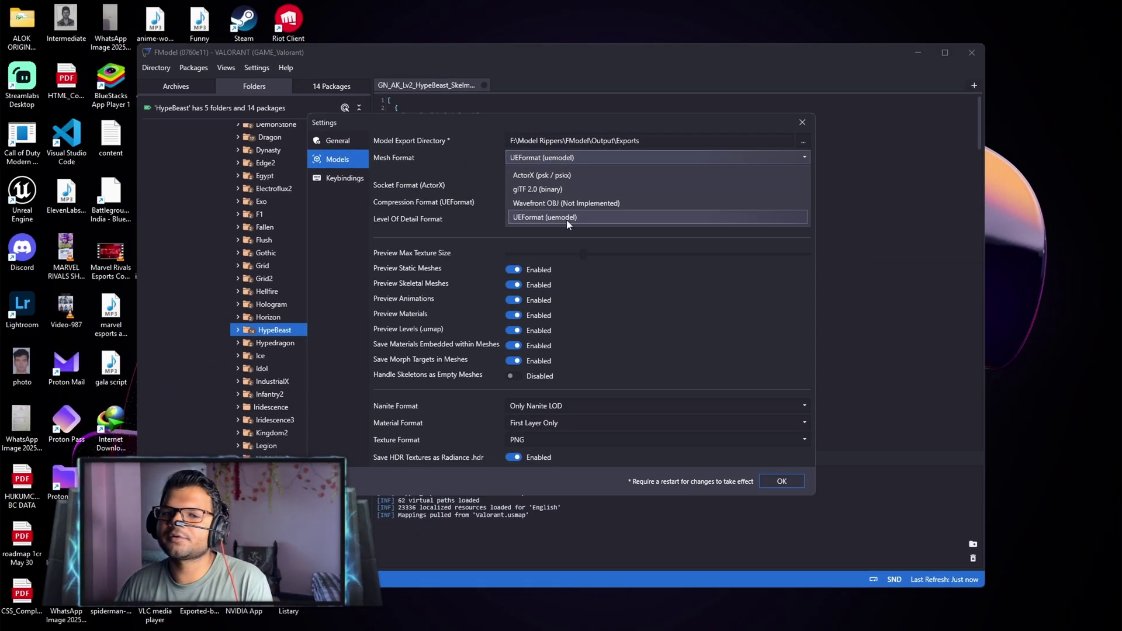
left_click(558, 217)
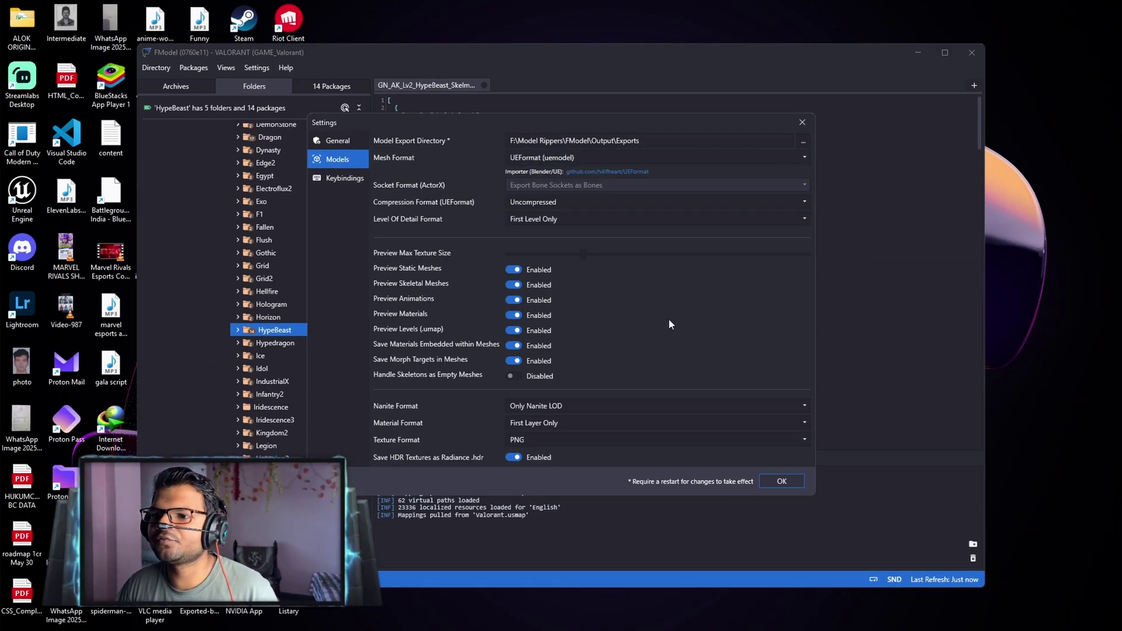
Apply the export settings and expand the Characters folder.
left_click(792, 480)
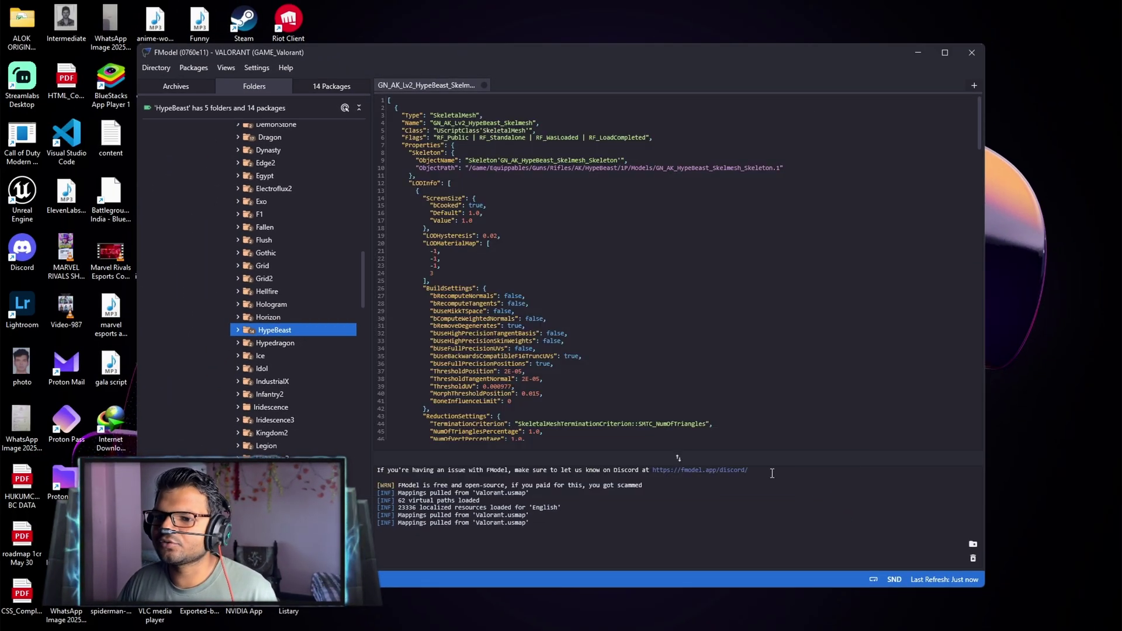
scroll(296, 310, "up", 10)
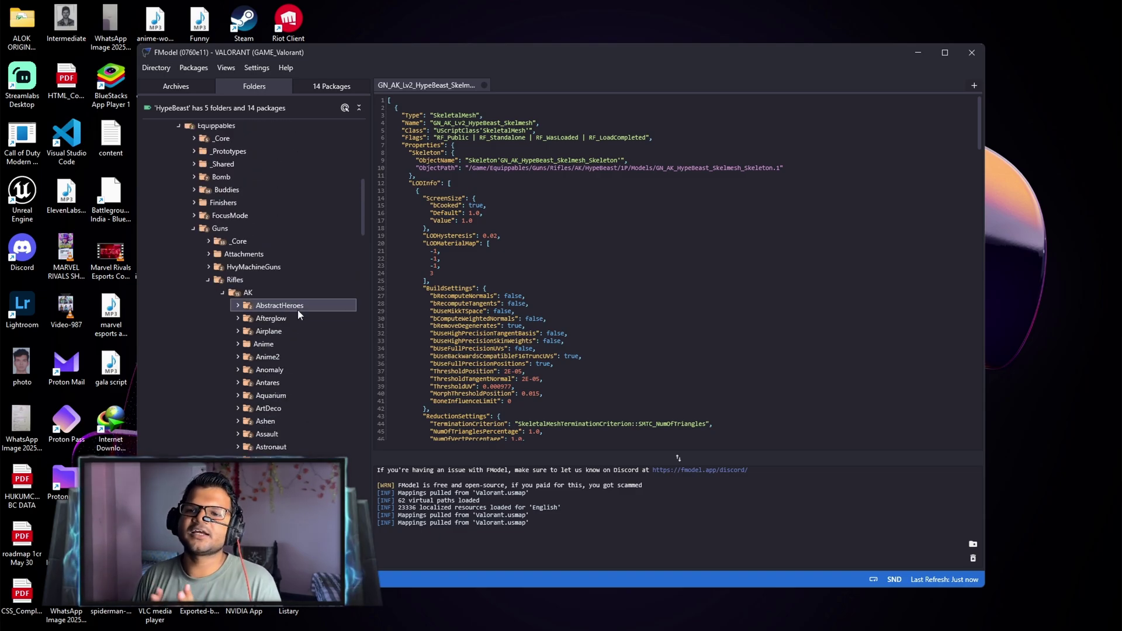
scroll(297, 310, "up", 9)
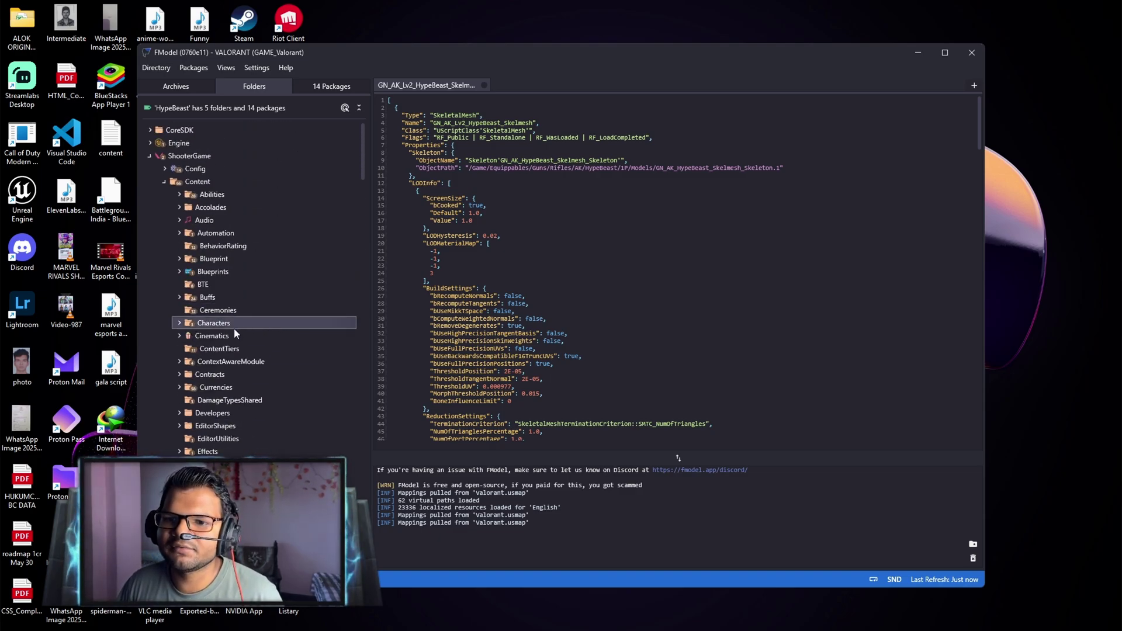
left_click(180, 297)
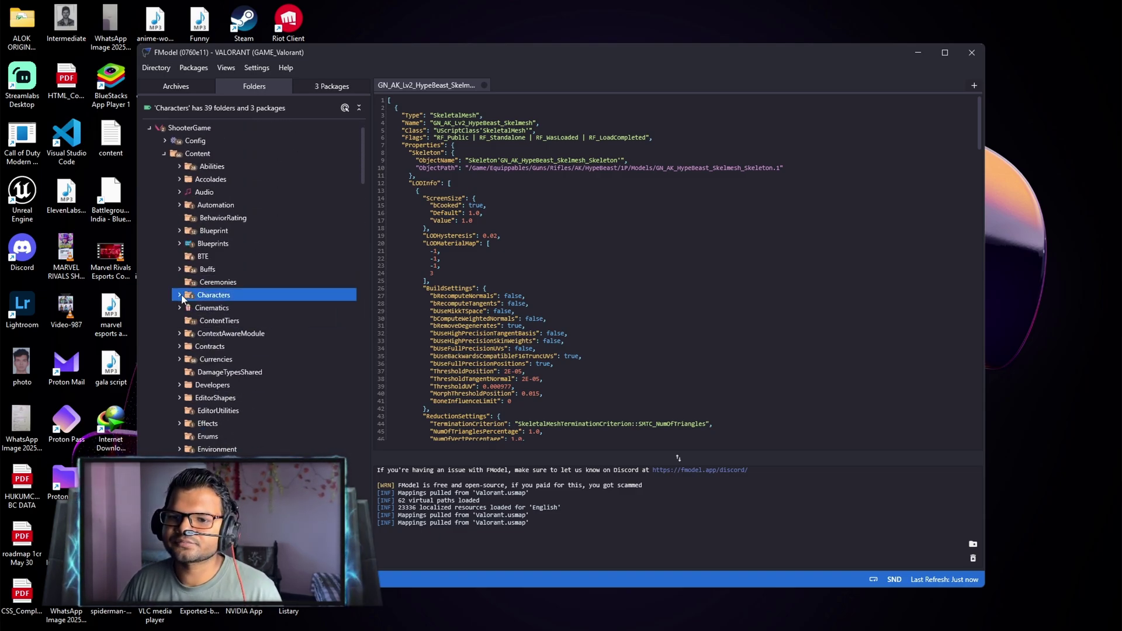
left_click(180, 295)
scroll(285, 349, "down", 1)
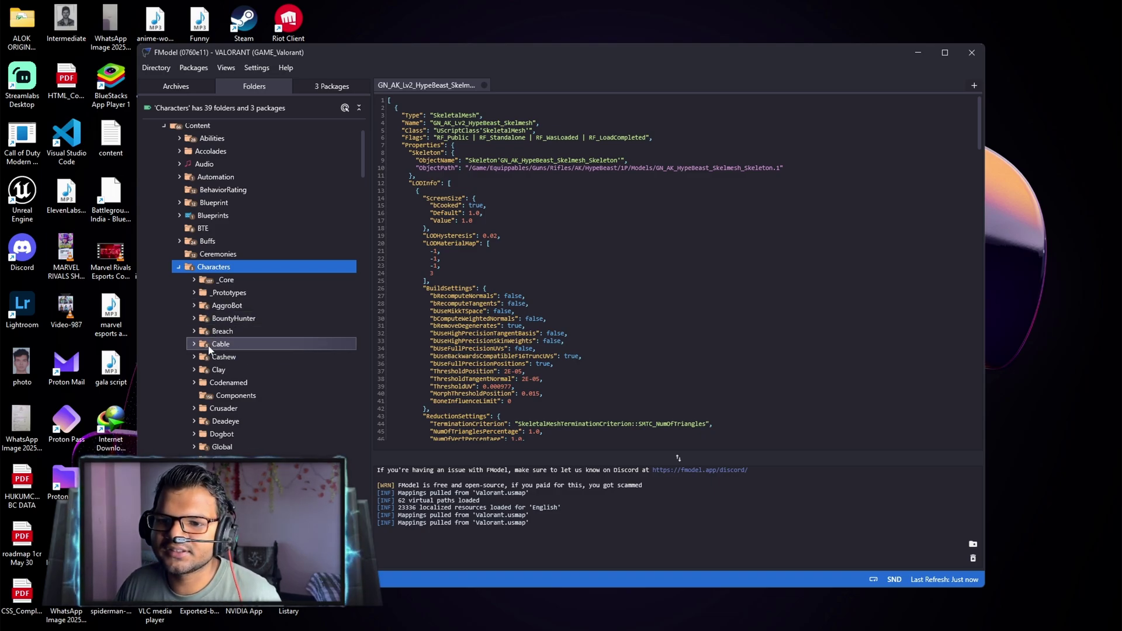
Expand Cable > S0 > 3P, list the Models packages, and select TP_Cable_S0_Skelmesh.uasset.
left_click(194, 344)
scroll(193, 345, "down", 3)
left_click(224, 299)
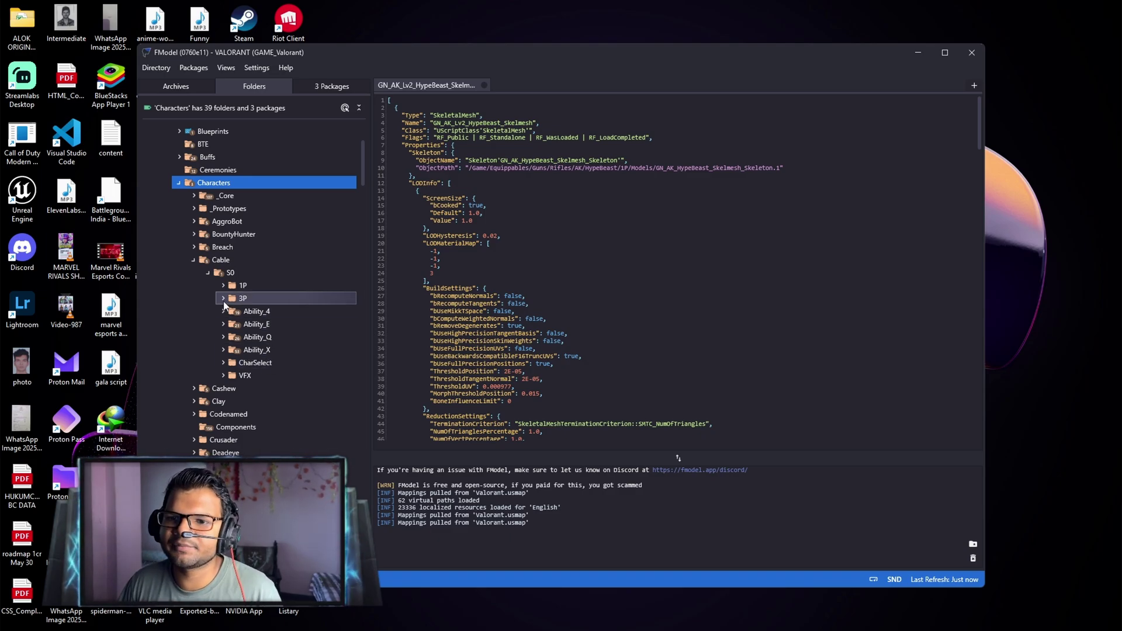
left_click(223, 298)
left_click(267, 338)
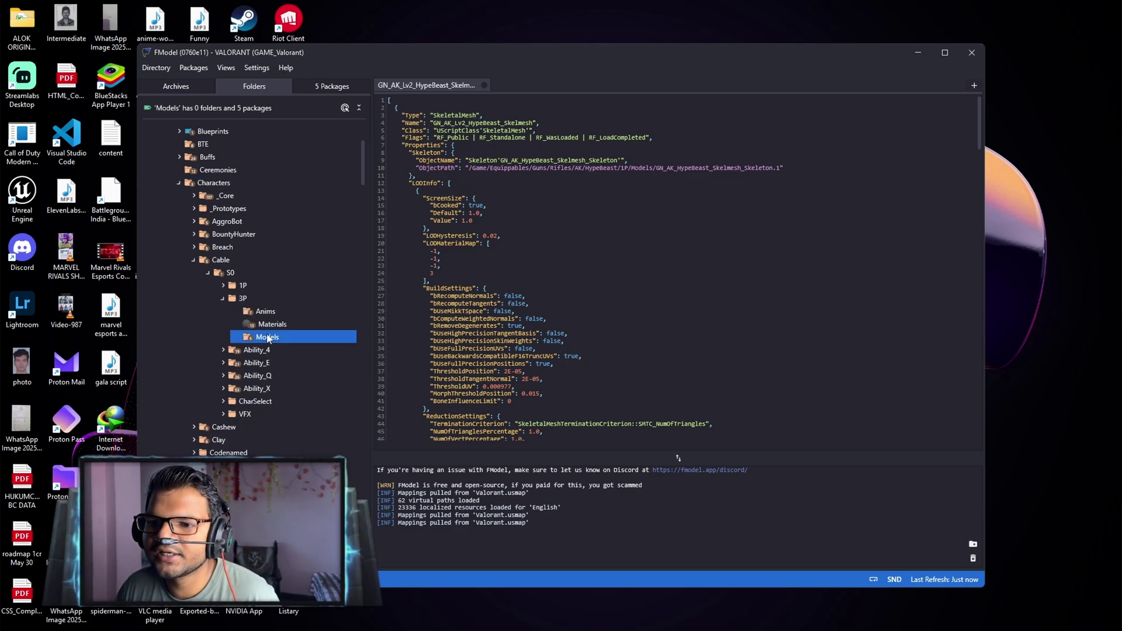
double_click(267, 338)
left_click(202, 195)
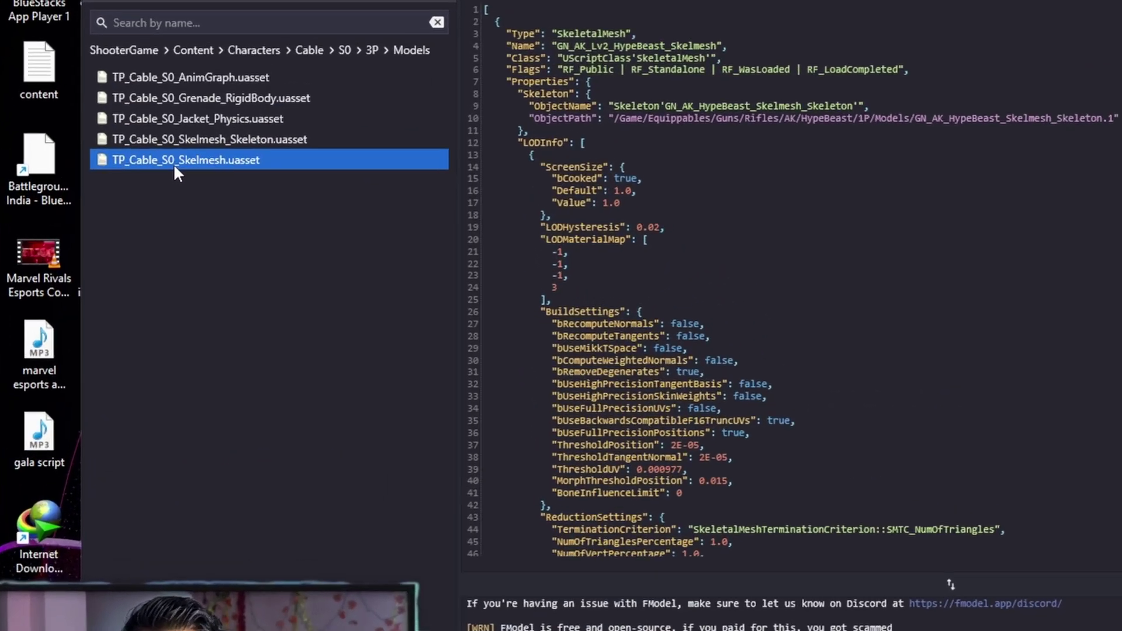
Save TP_Cable_S0_Skelmesh as a .uemodel, view it in its export folder, then bring up UEFormat's GitHub page.
right_click(196, 198)
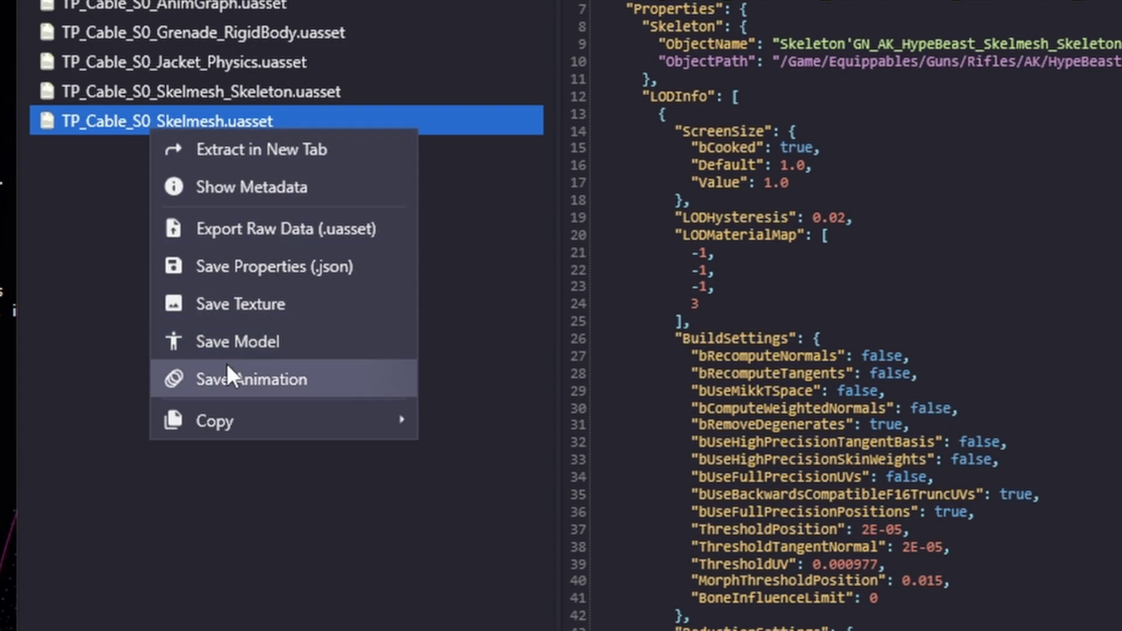
left_click(279, 341)
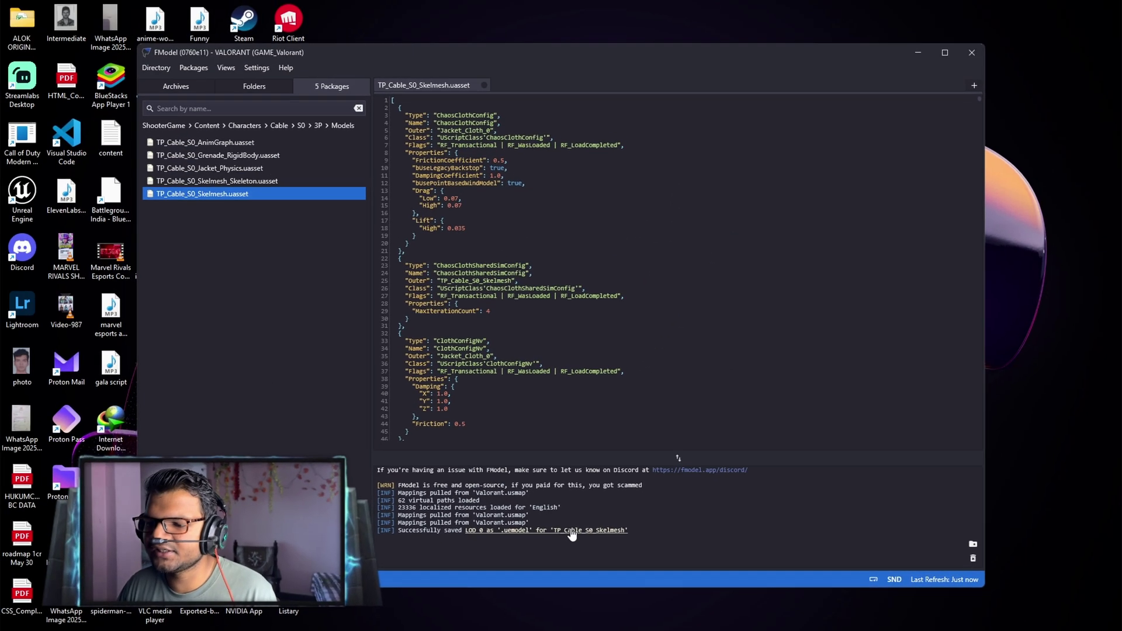
left_click(587, 506)
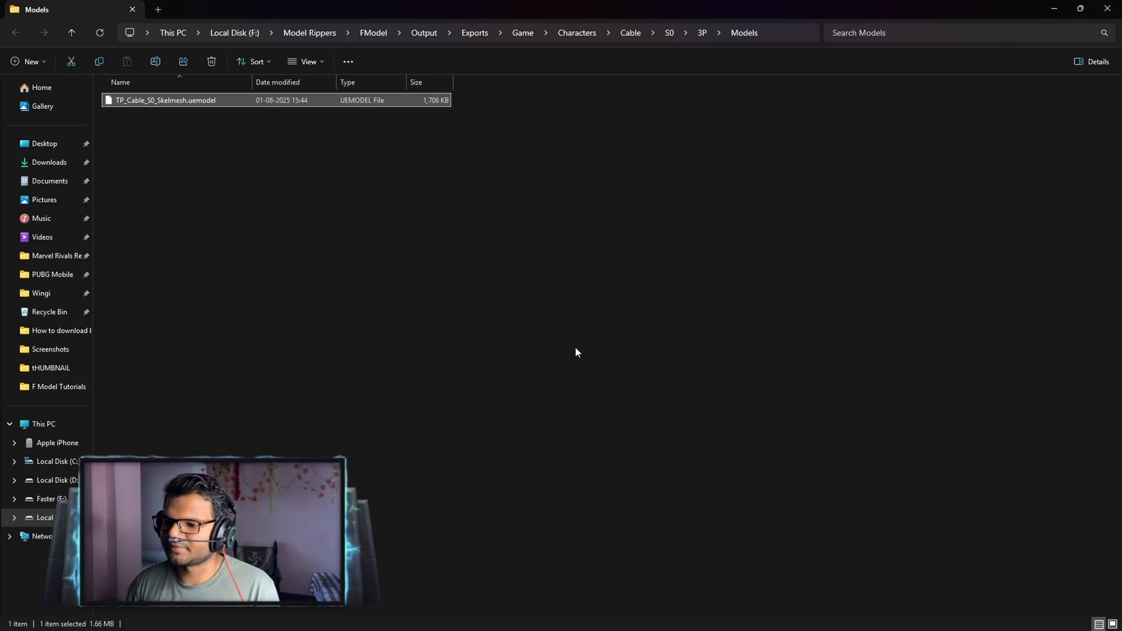
left_click(696, 617)
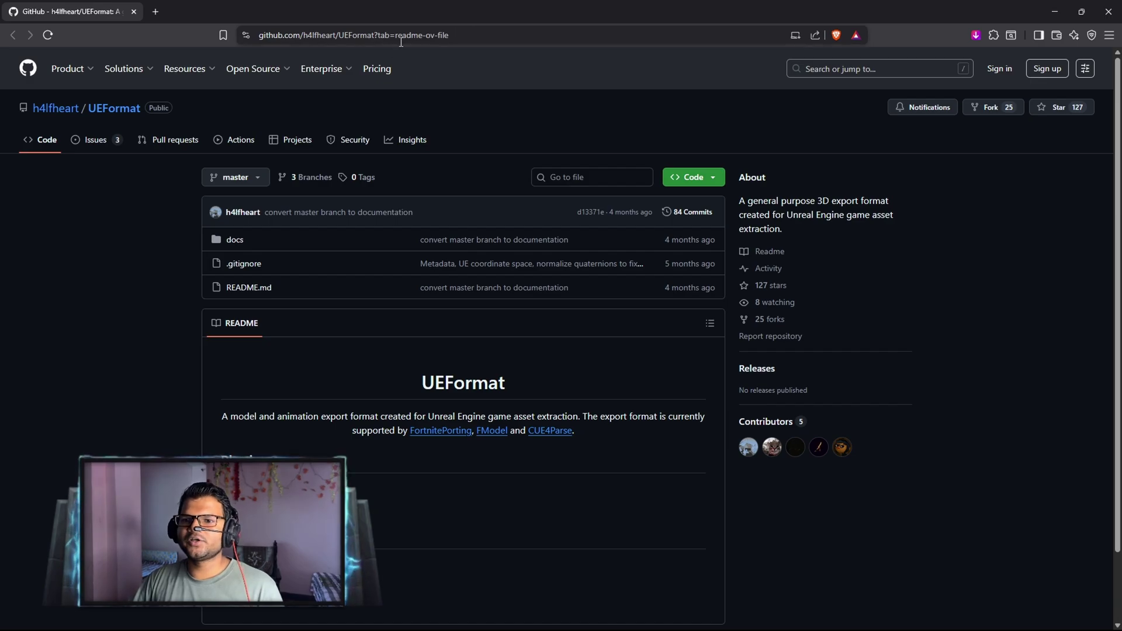
Download UEFormat-blender.zip from the repository's blender branch, then return to Blender.
scroll(411, 103, "down", 2)
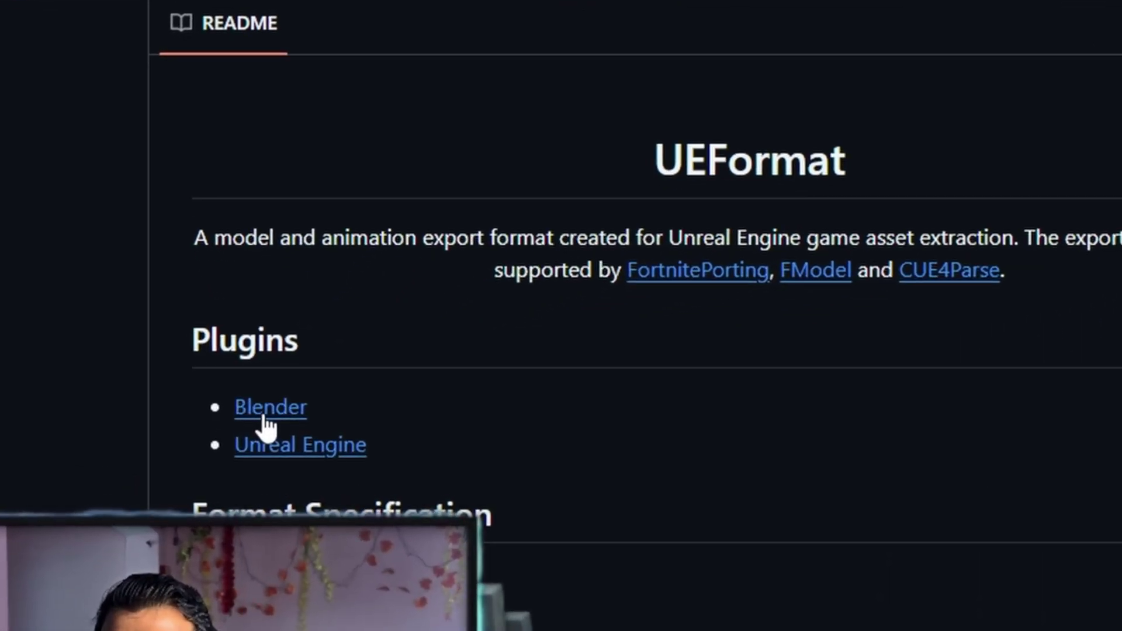
left_click(266, 416)
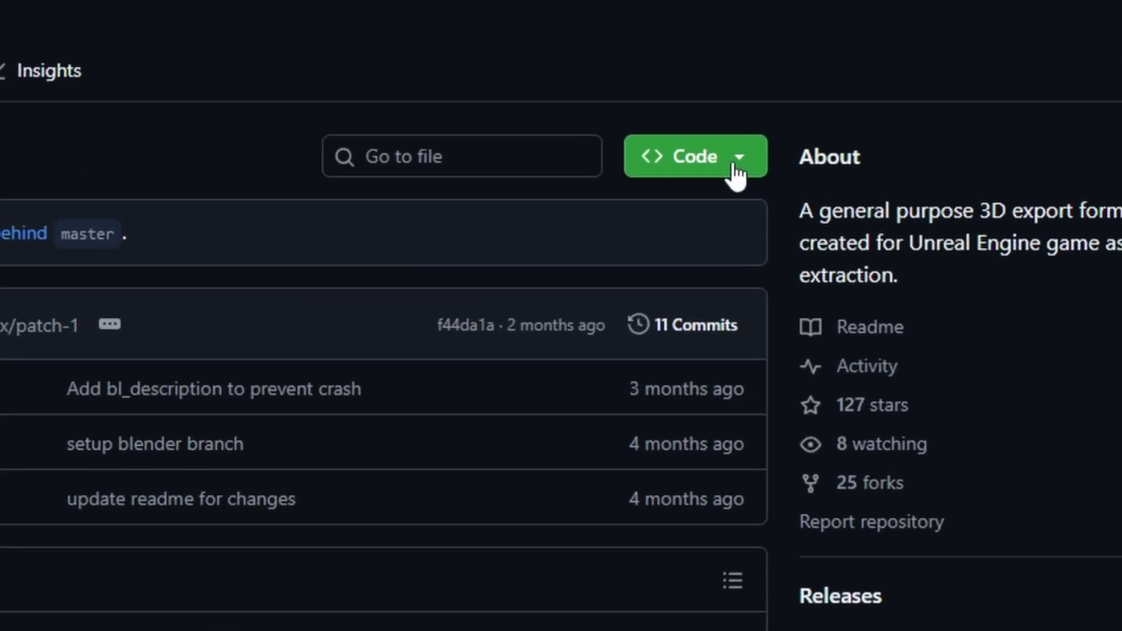
left_click(709, 178)
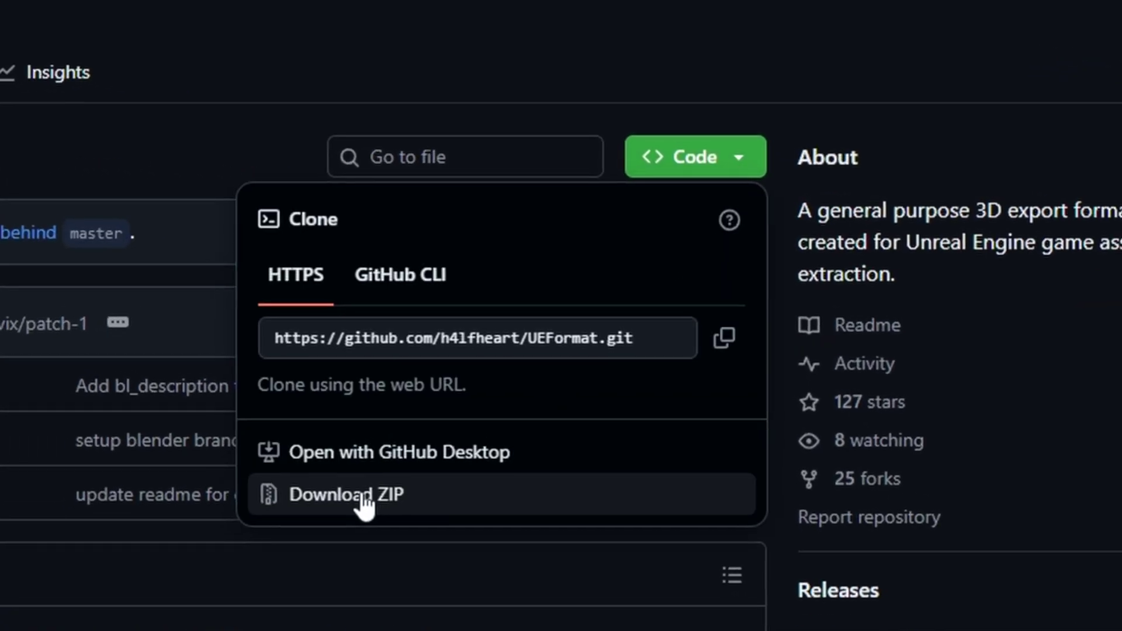
left_click(363, 500)
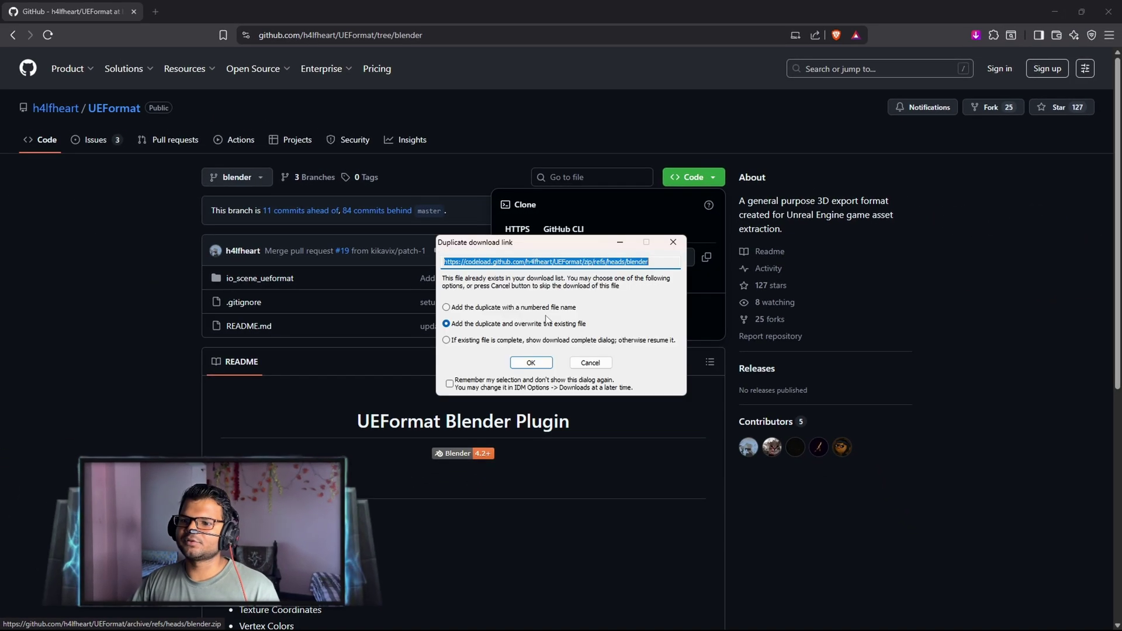
left_click(532, 363)
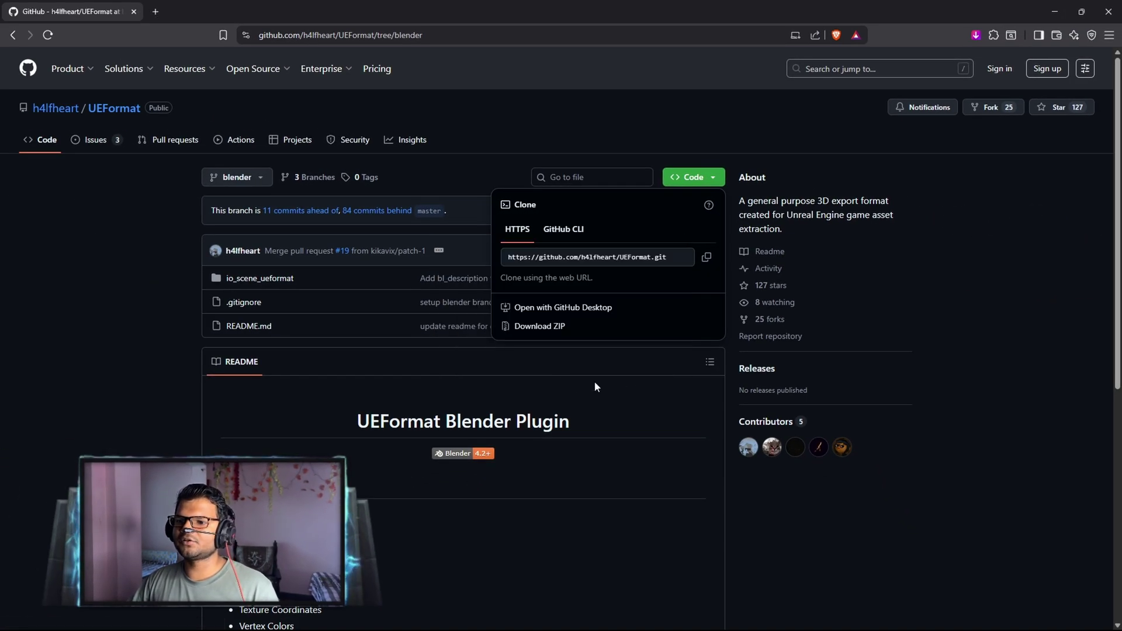
left_click(564, 374)
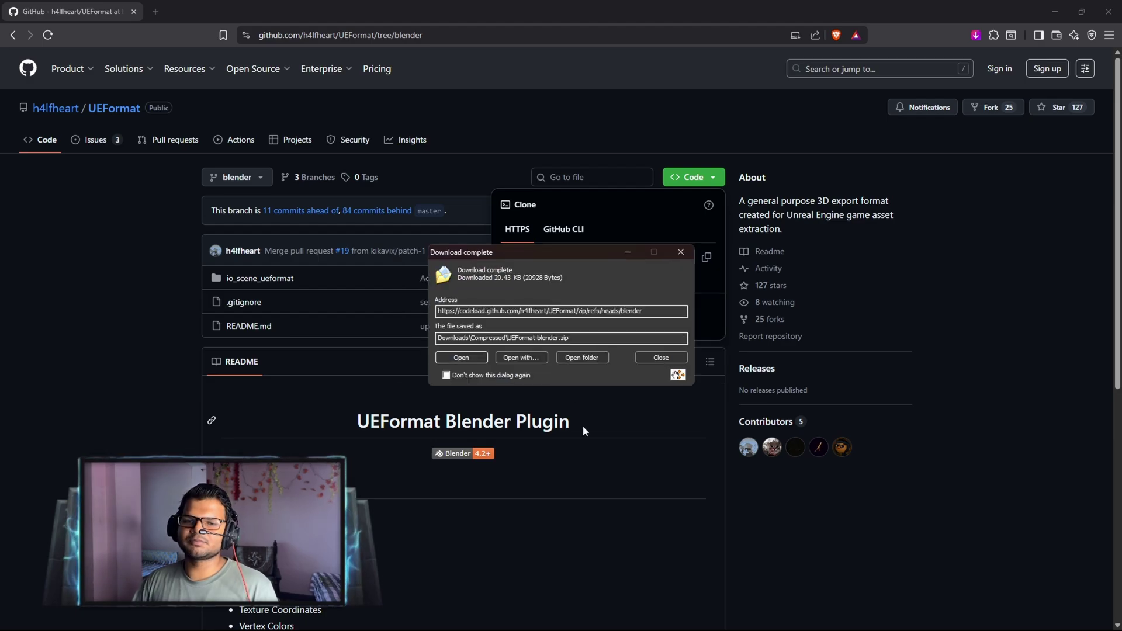
left_click(660, 358)
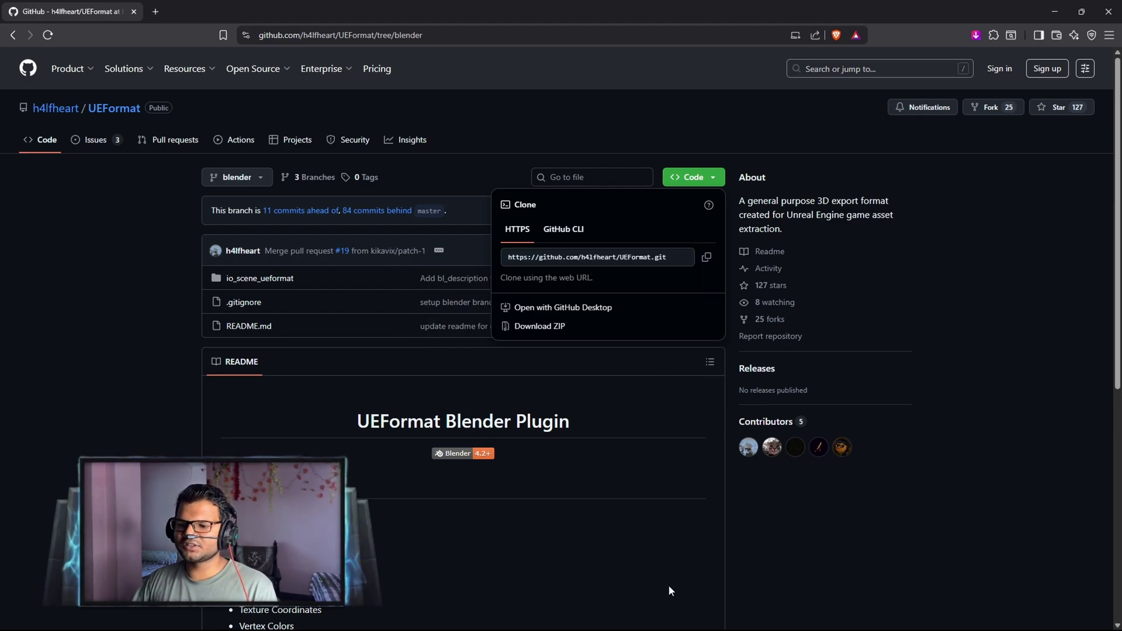
mouse_move(670, 628)
left_click(663, 539)
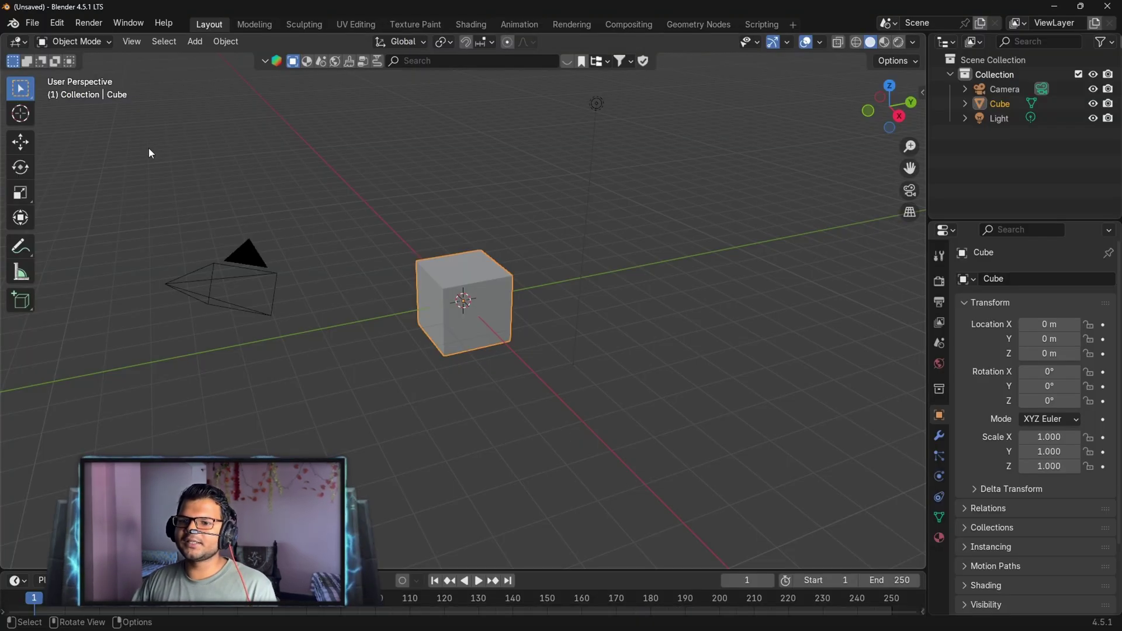
Delete the default camera, cube and light, then show Preferences' Add-ons list with the search cleared.
left_click_drag(149, 148, 658, 406)
key("Delete")
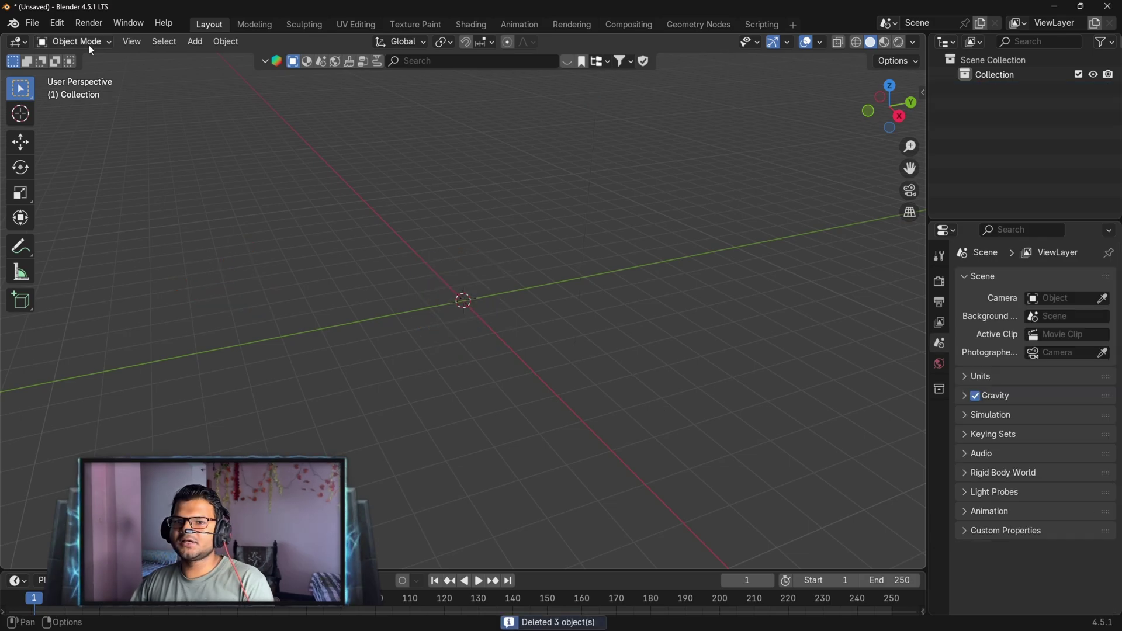
left_click(56, 24)
left_click(82, 209)
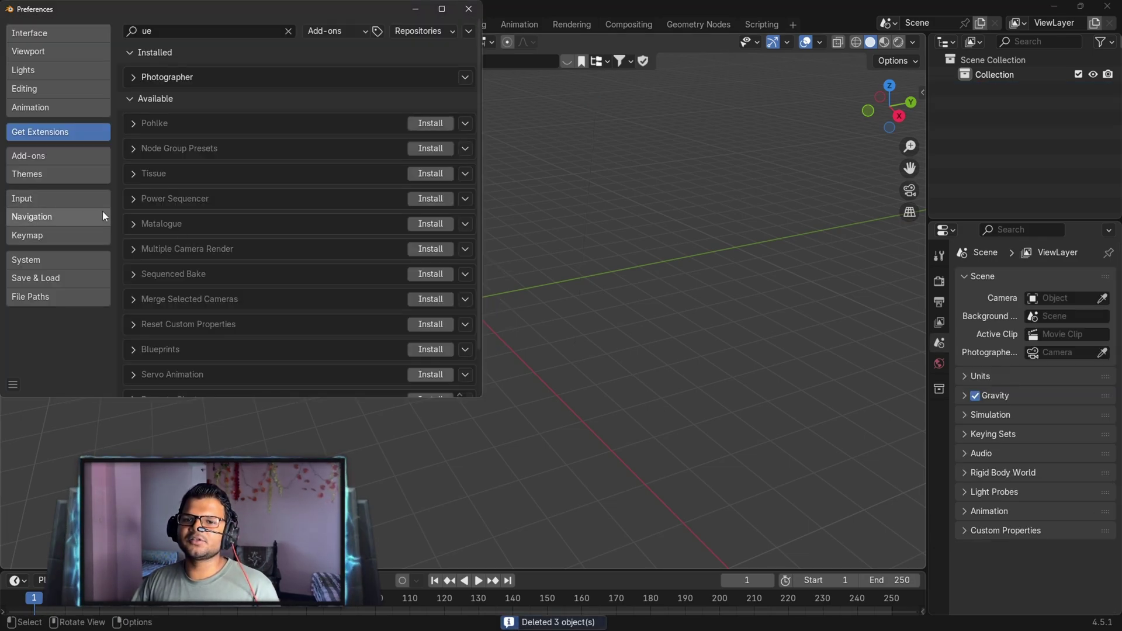
left_click(39, 155)
left_click(288, 31)
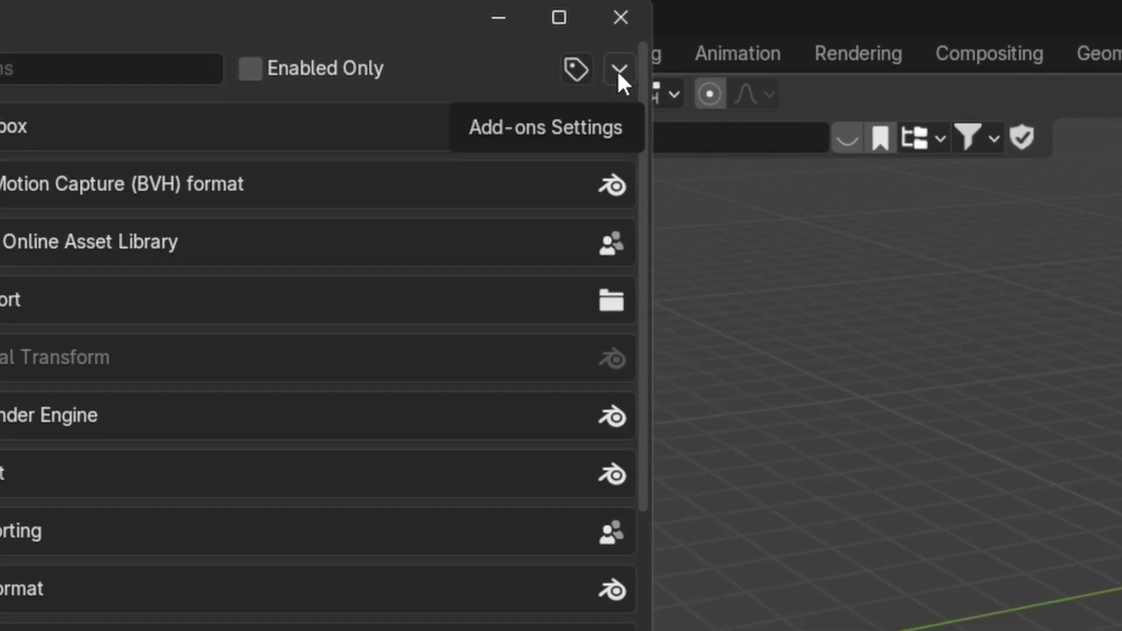
Install the add-on from UEFormat-blender.zip in the Downloads Compressed folder.
left_click(619, 72)
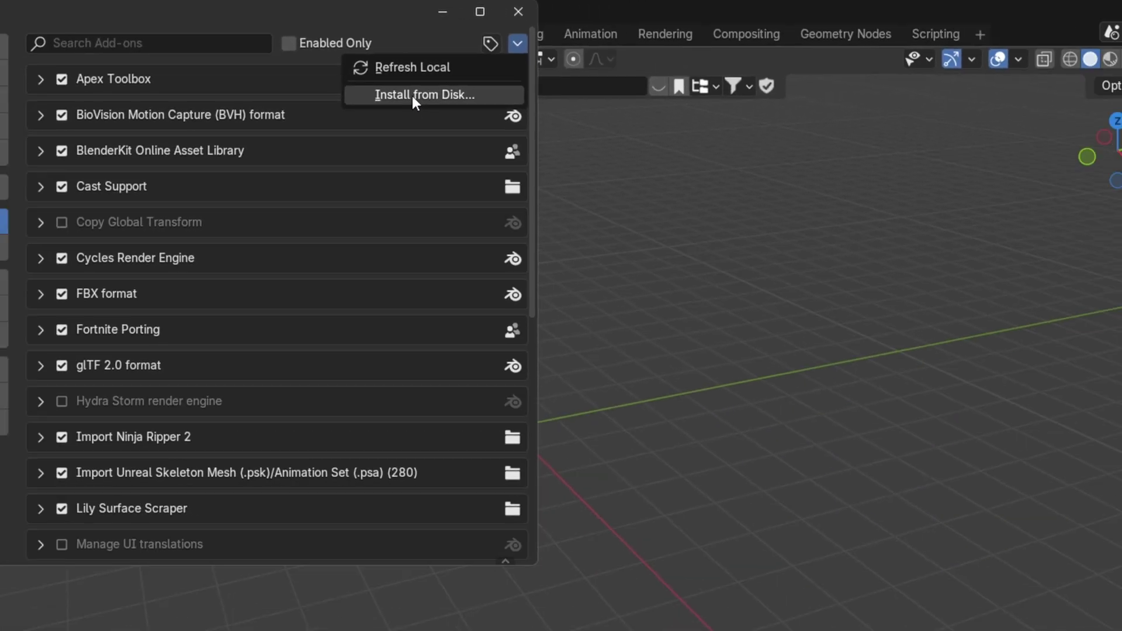
left_click(455, 153)
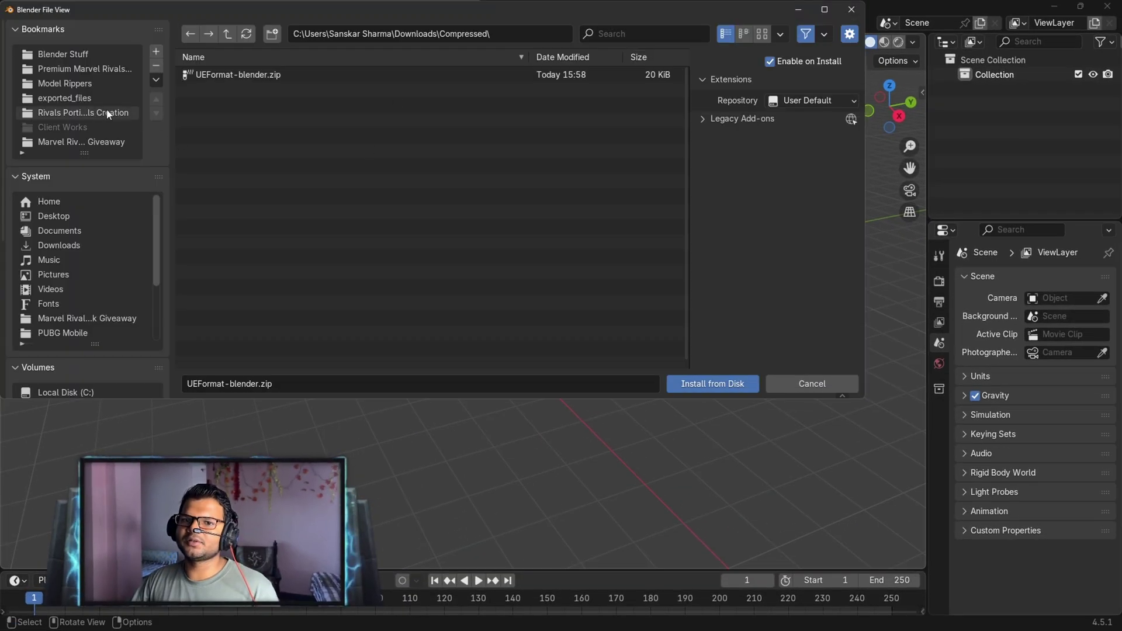
left_click(93, 246)
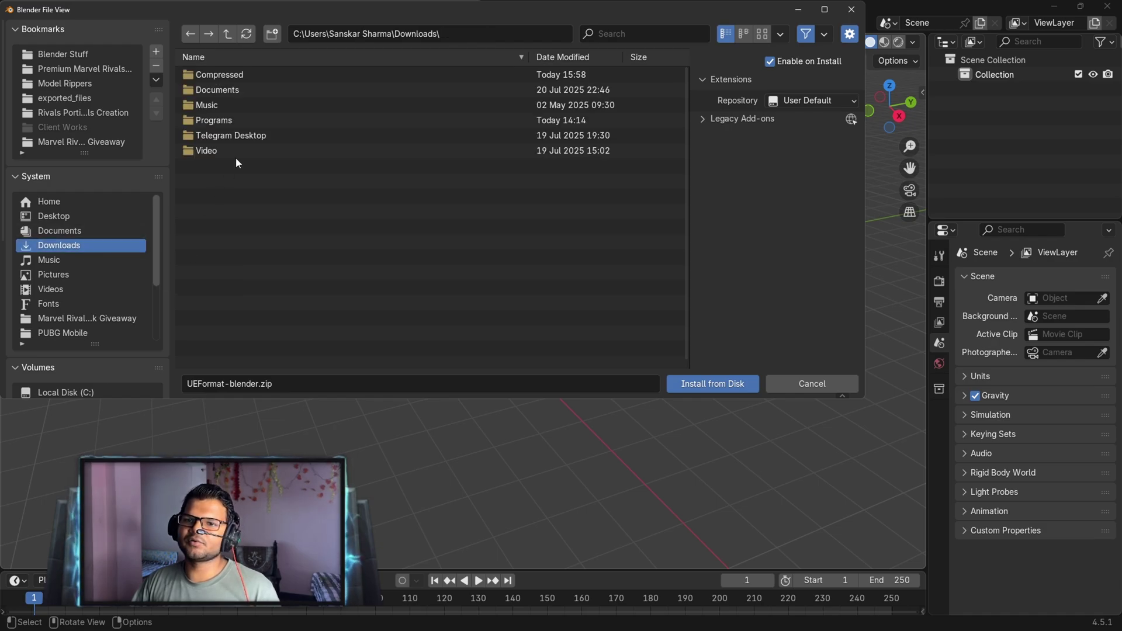
left_click(244, 75)
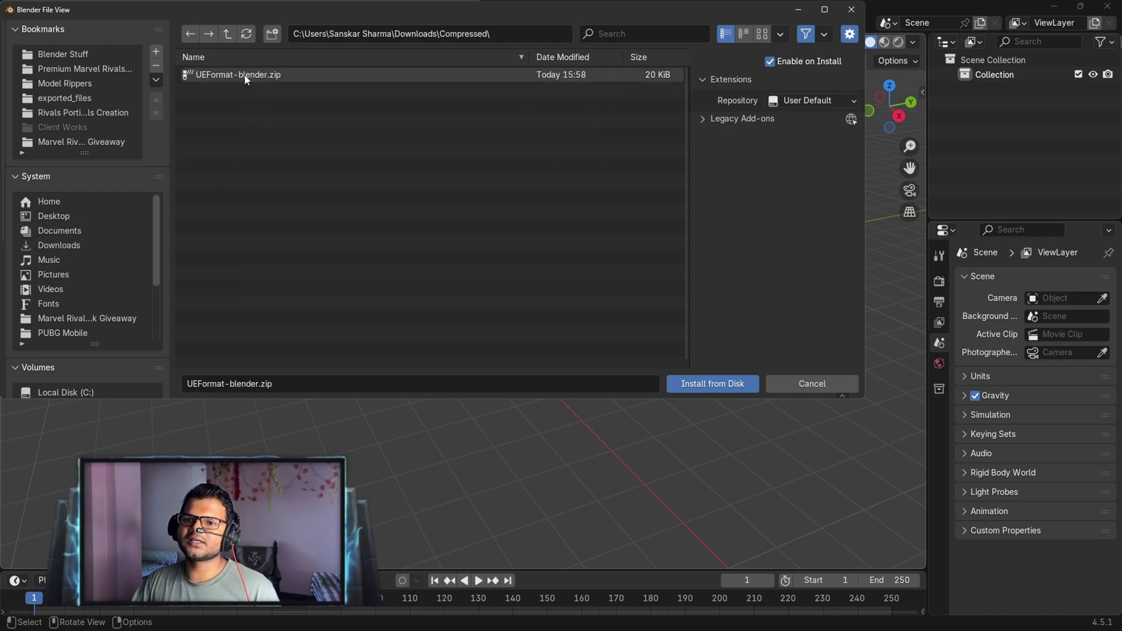
left_click(223, 81)
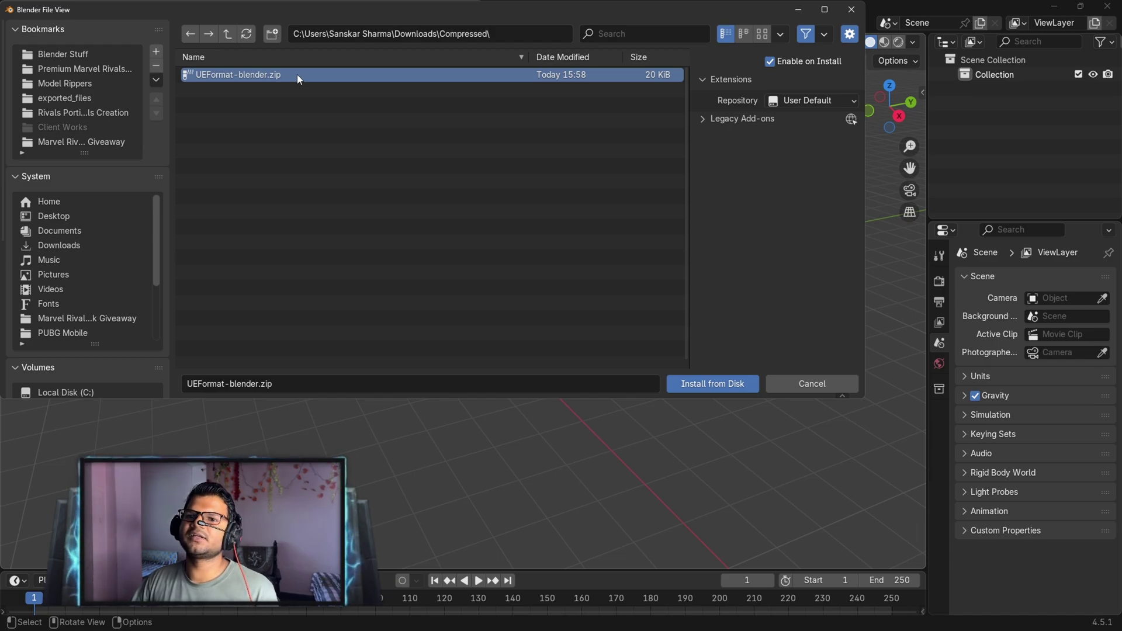
left_click(714, 386)
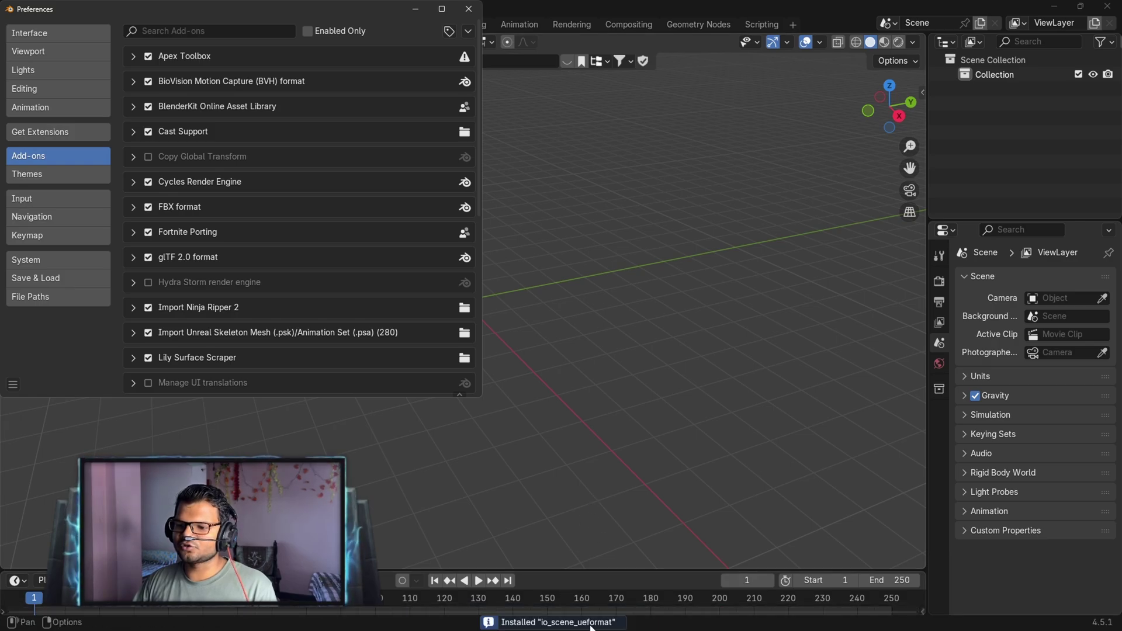
left_click(606, 620)
Filter add-ons by 'uef' to verify UE Format is enabled, then save and close preferences.
left_click(209, 31)
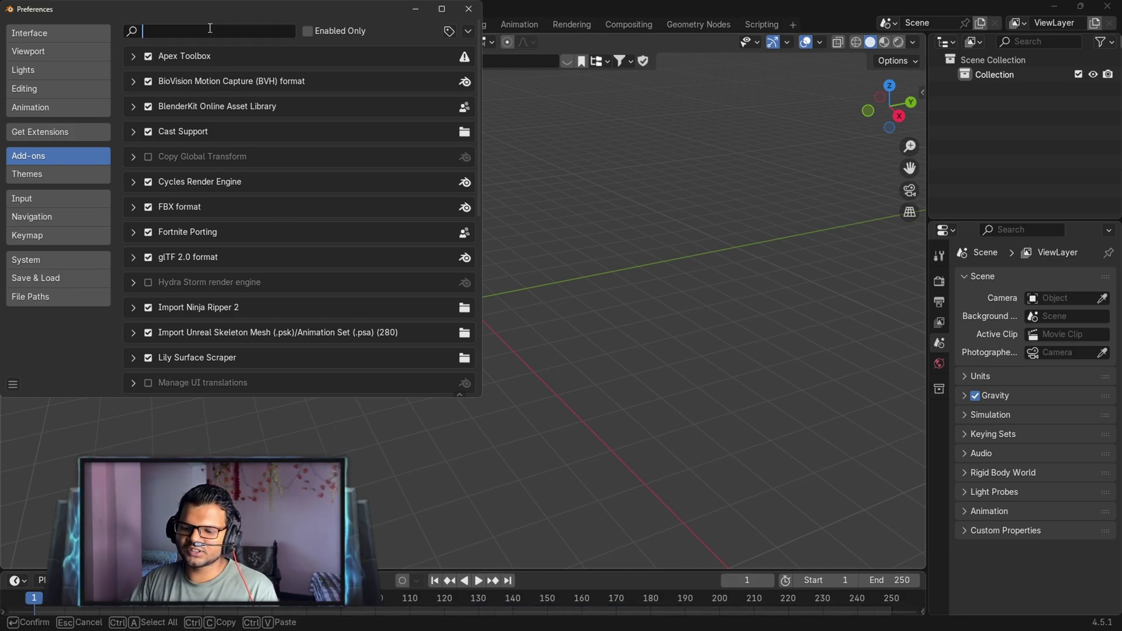
type("uefor")
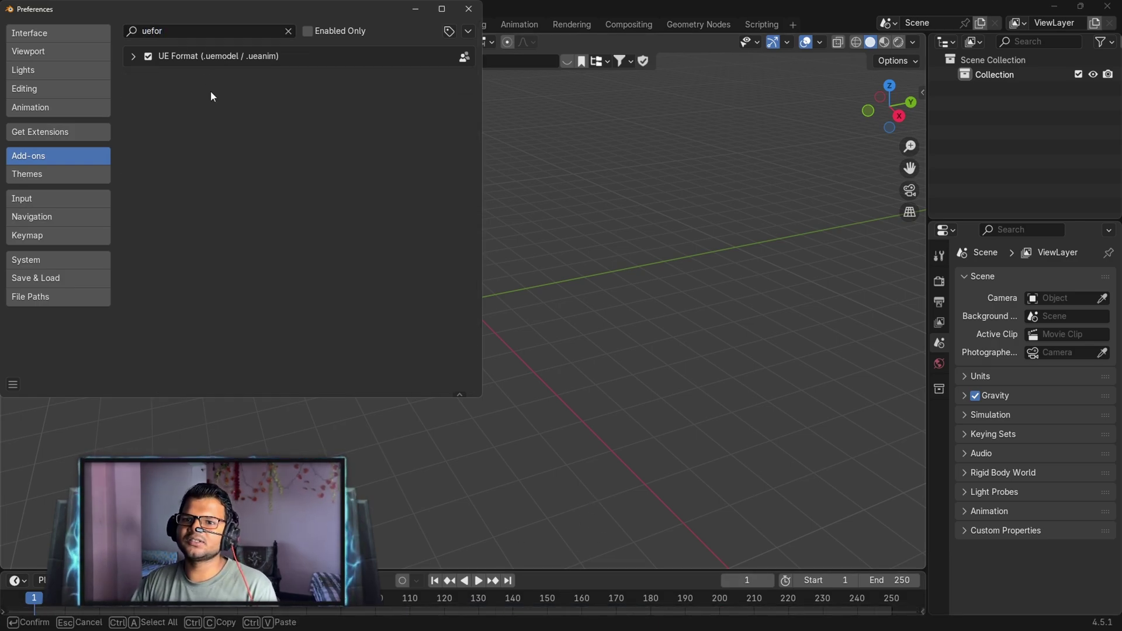
left_click(130, 59)
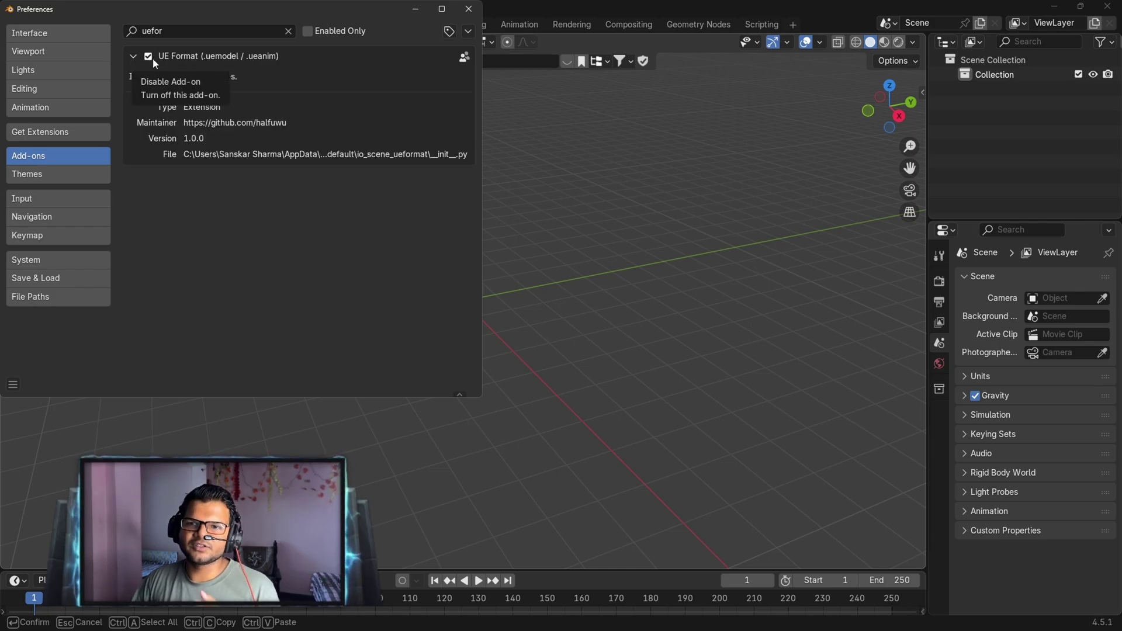
left_click(133, 56)
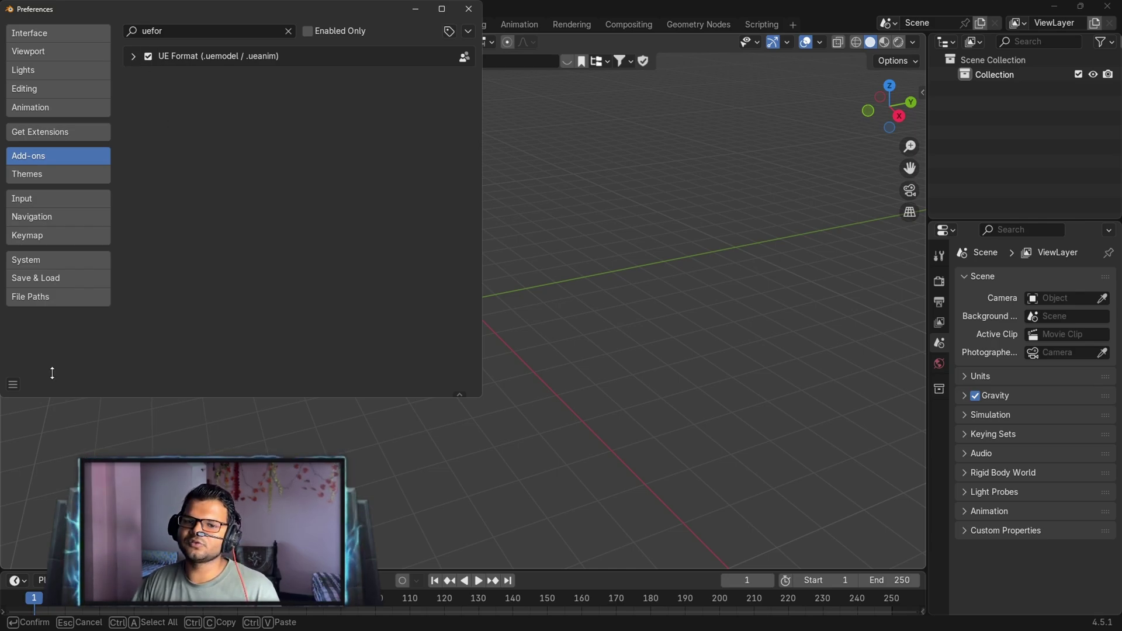
left_click(13, 384)
left_click(47, 338)
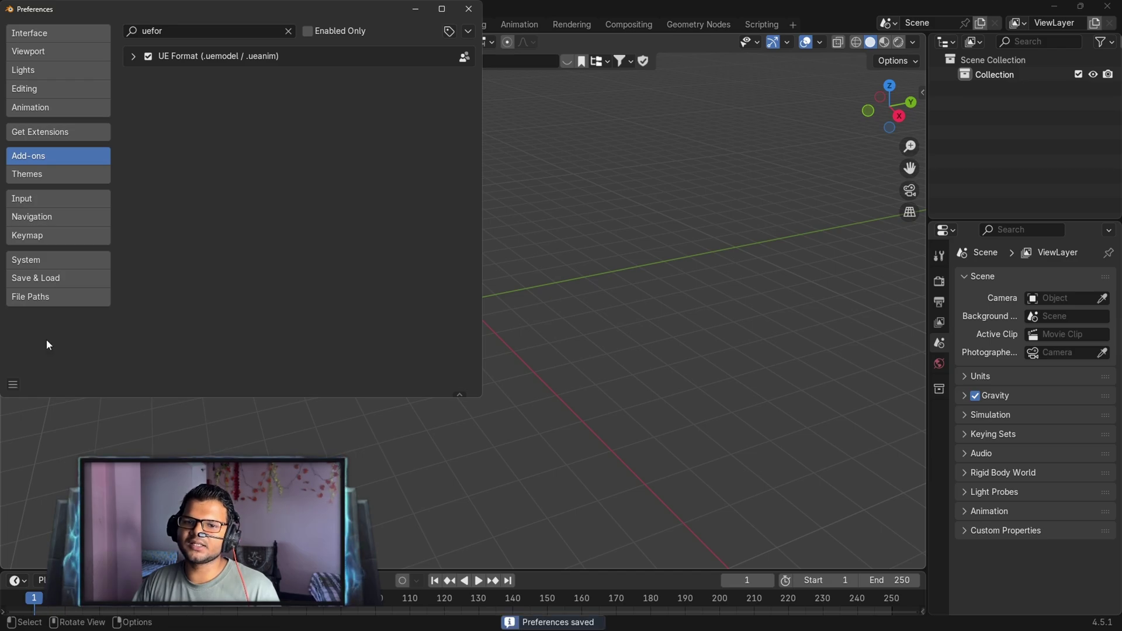
left_click(469, 9)
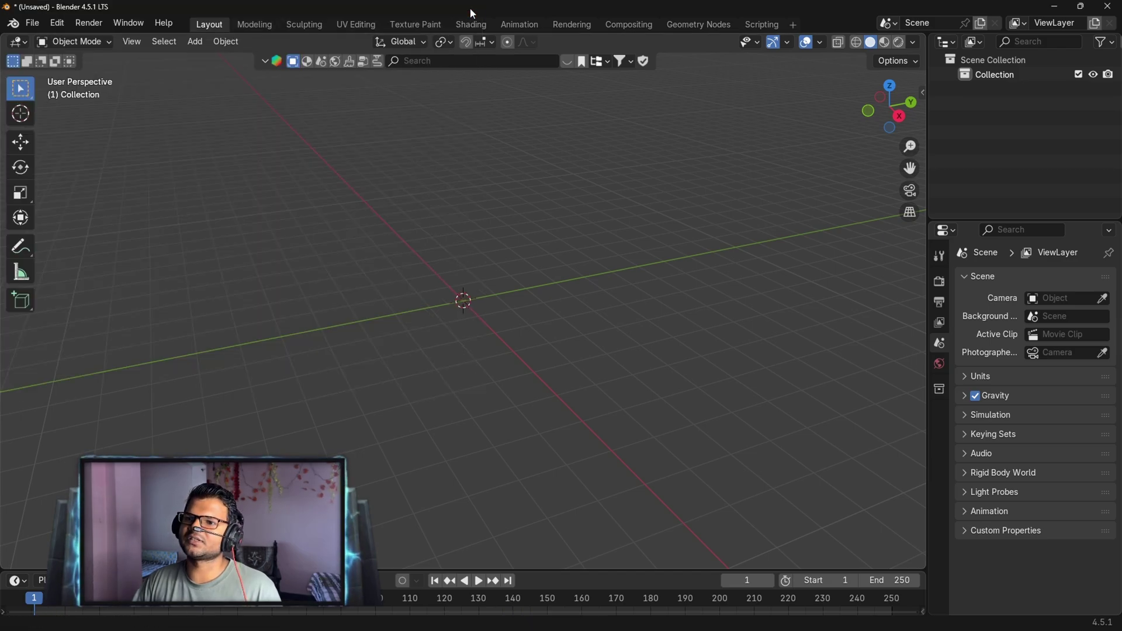
Start the Unreal Model (.uemodel) import and copy the Models export folder path from Explorer.
left_click(32, 23)
mouse_move(121, 232)
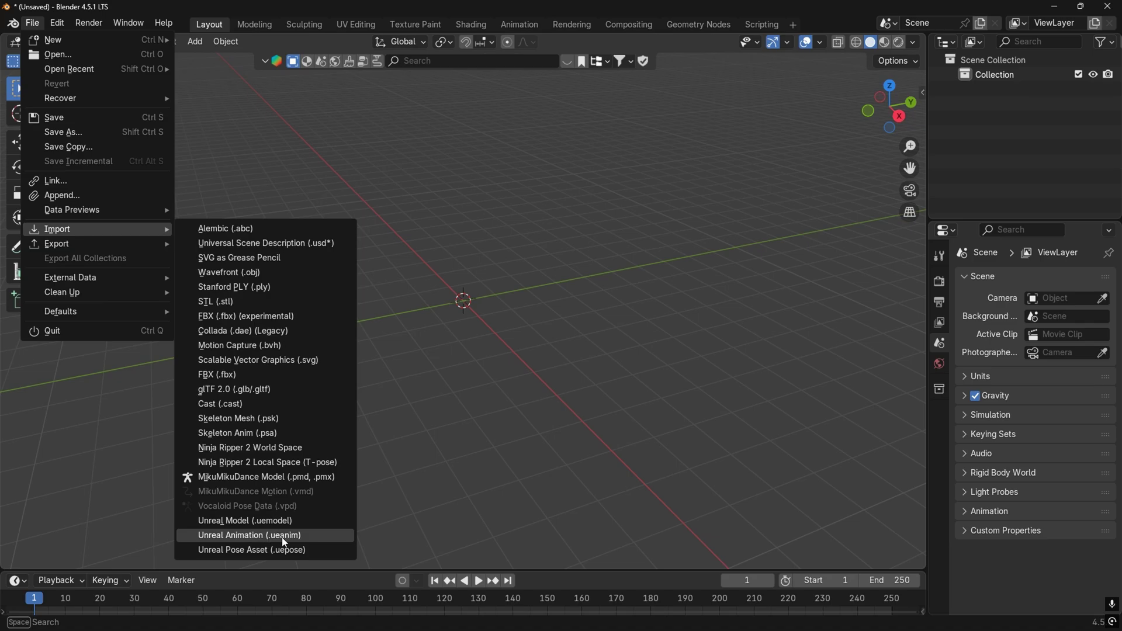
left_click(244, 522)
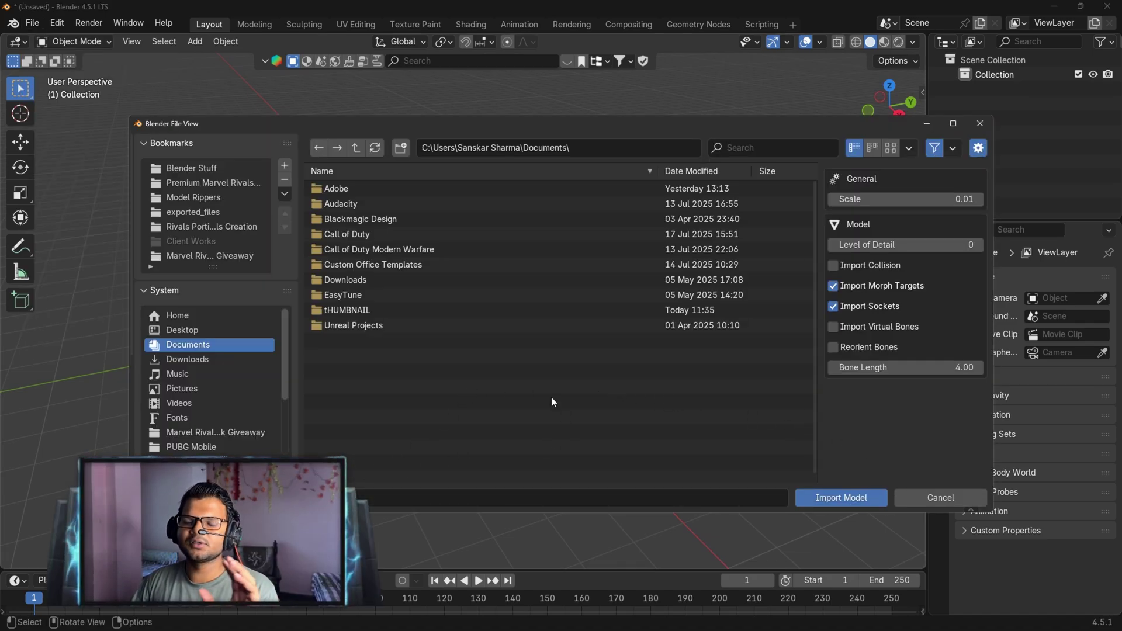
mouse_move(690, 624)
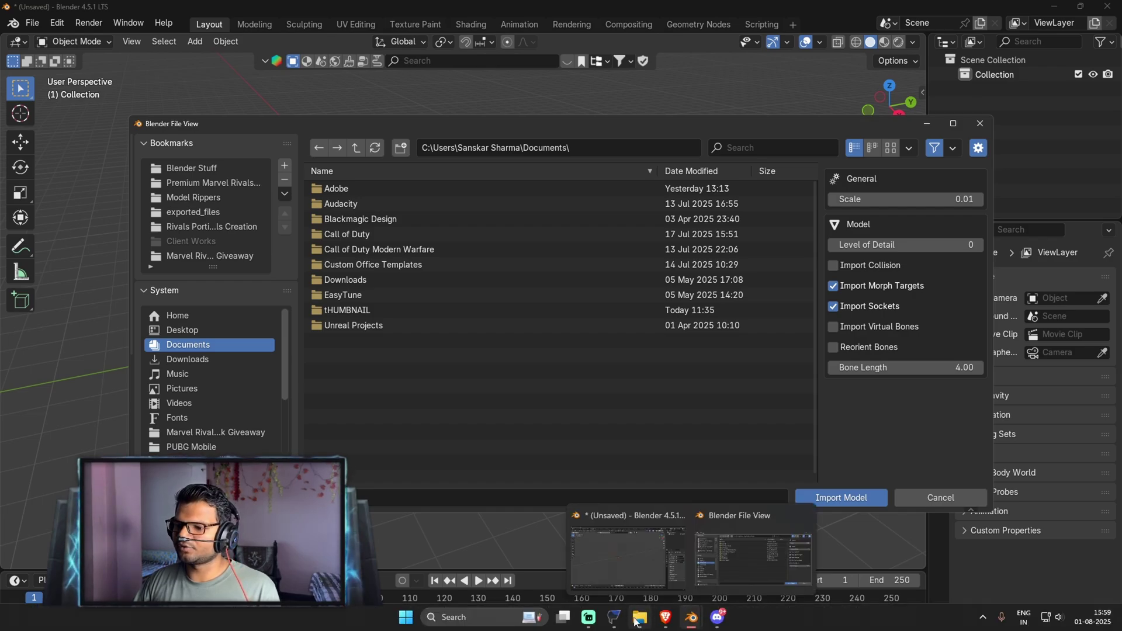
left_click(615, 617)
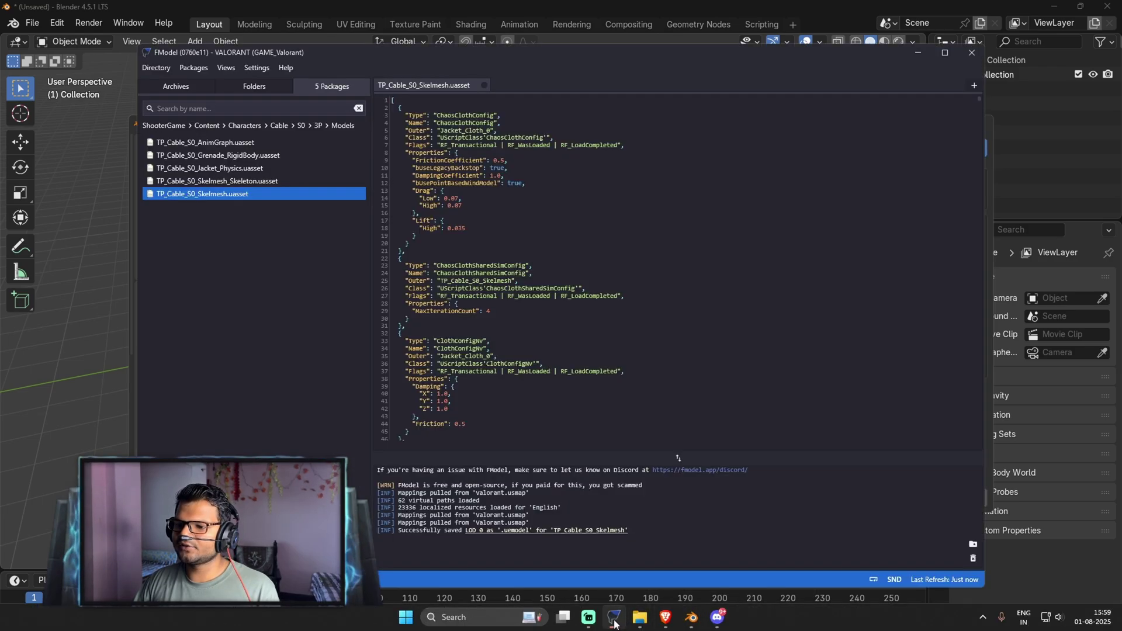
left_click(554, 534)
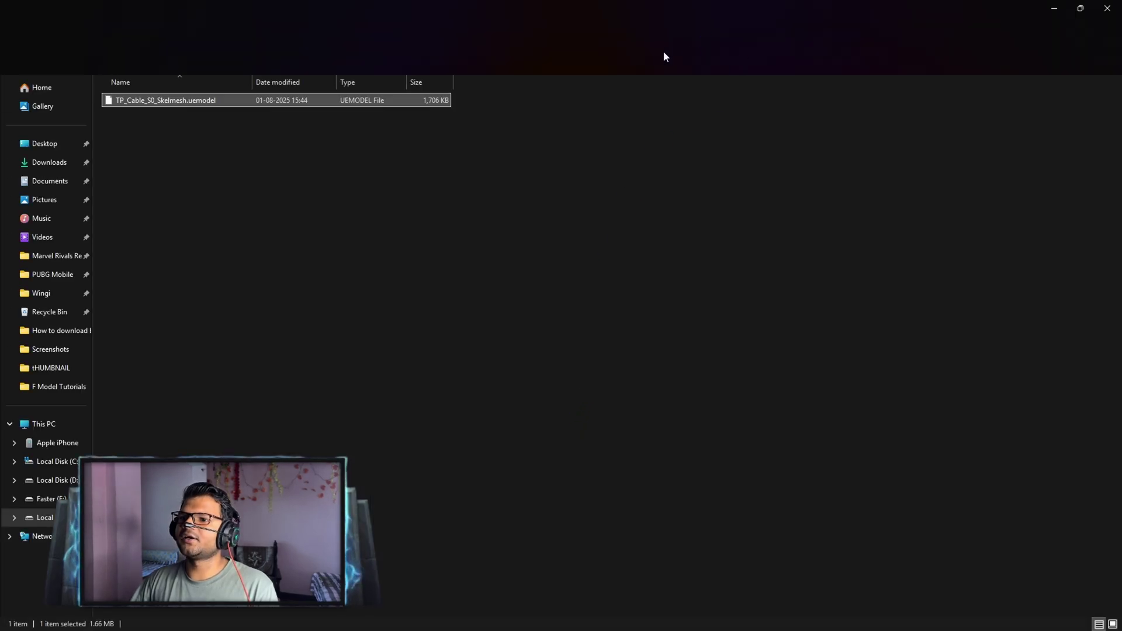
left_click(771, 26)
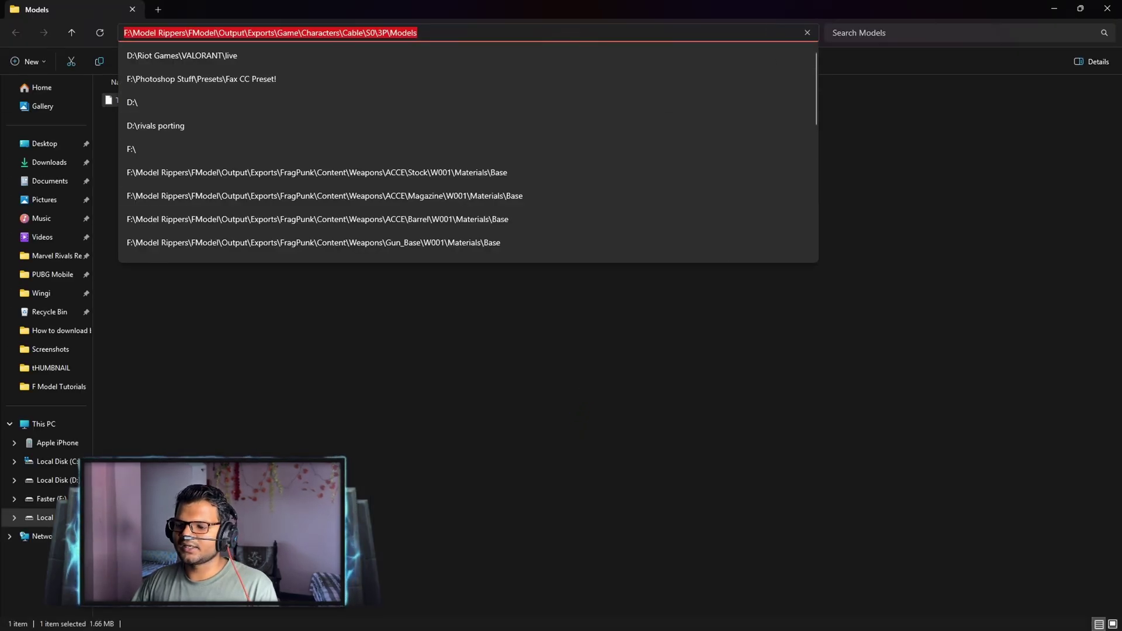
Paste the export folder path into the import browser and import TP_Cable_S0_Skelmesh.uemodel.
left_click(691, 617)
left_click(724, 562)
left_click(614, 147)
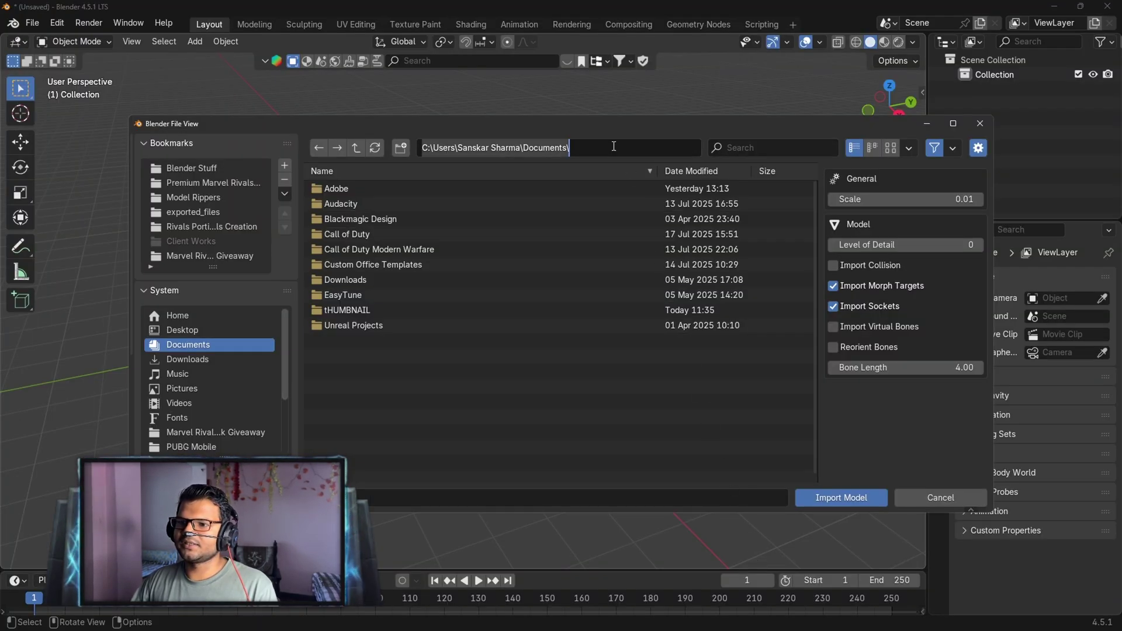
key("ctrl+v")
key("Return")
left_click(441, 188)
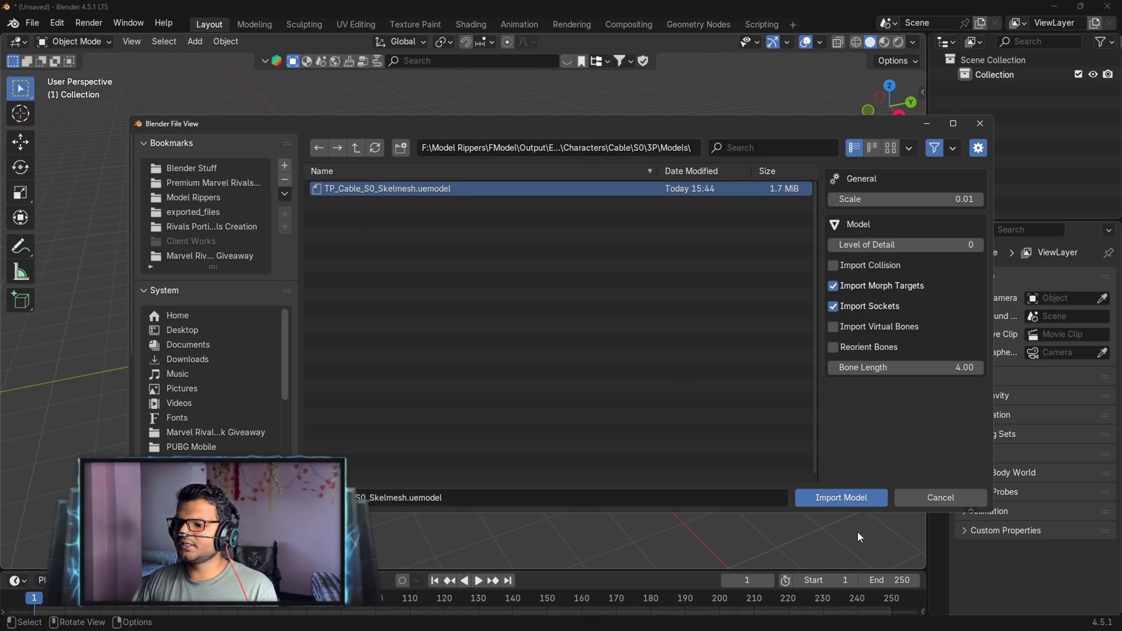
left_click(842, 497)
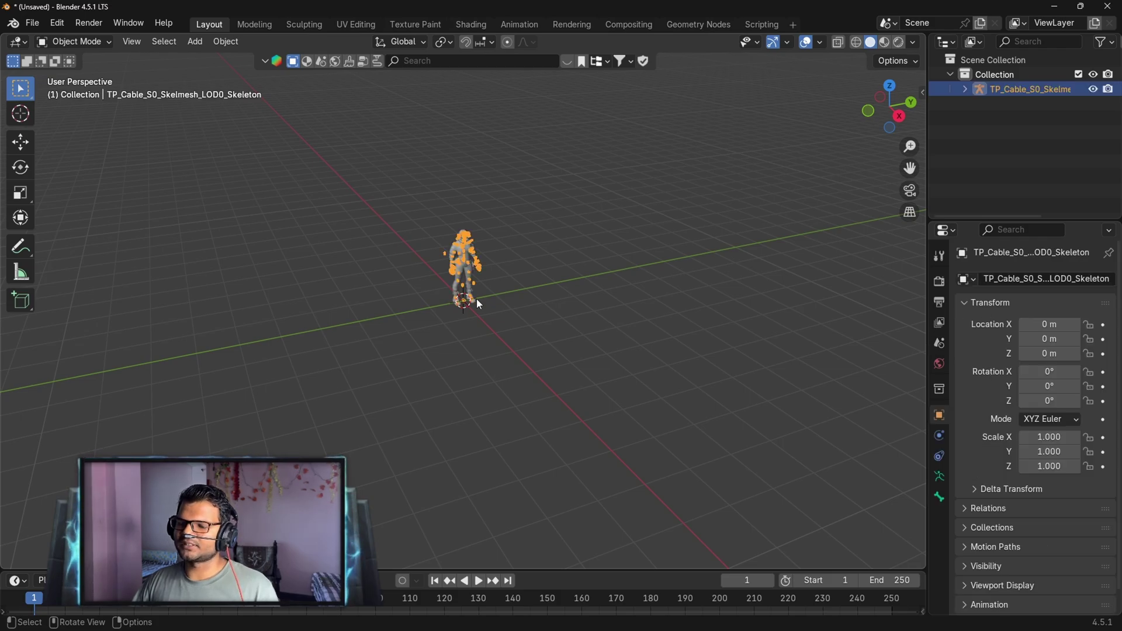
Zoom and pan the viewport to inspect the imported Cable mesh's upper body and bones.
scroll(478, 264, "up", 8)
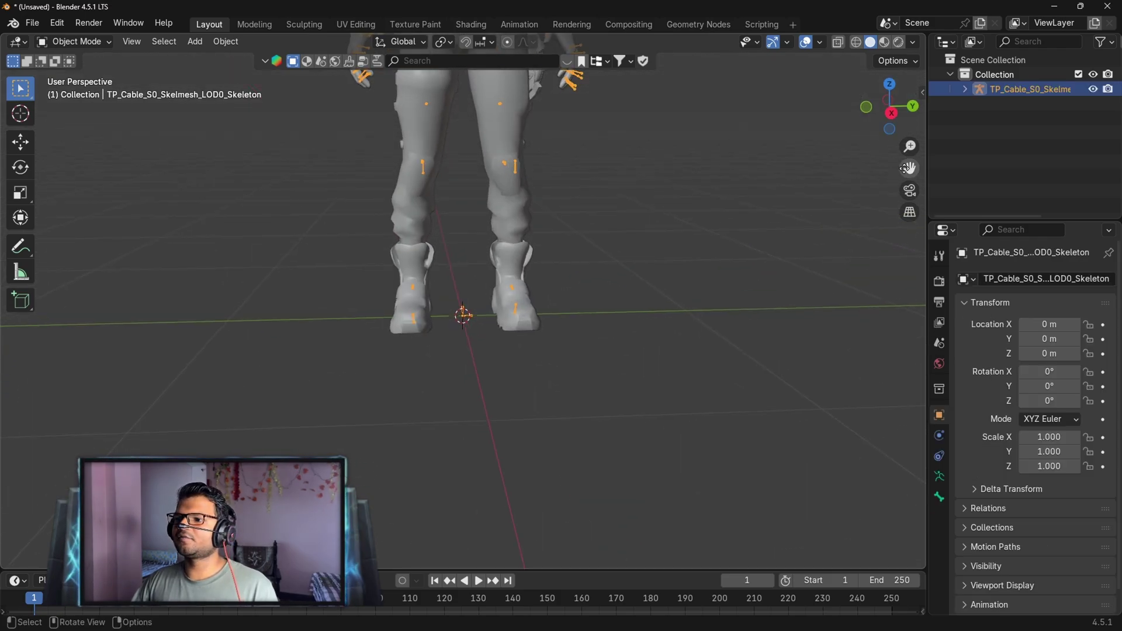
middle_click_drag(548, 43, 566, 236, "shift")
scroll(561, 252, "up", 5)
scroll(566, 237, "down", 3)
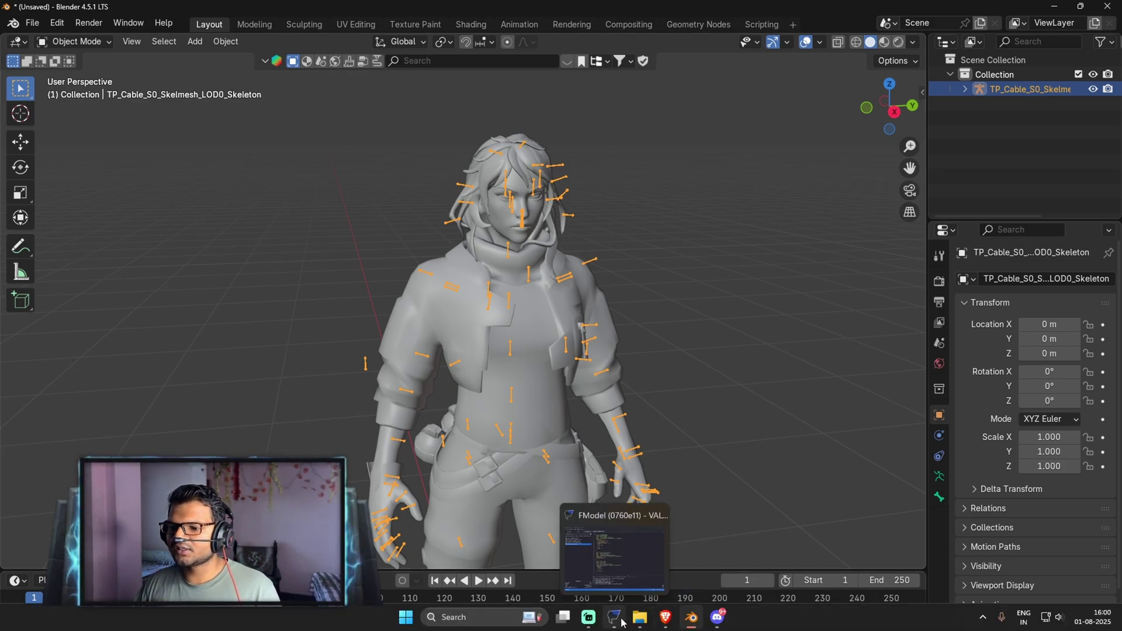
left_click(621, 622)
Switch FModel's mesh format to ActorX (psk / pskx) and re-save TP_Cable_S0_Skelmesh as .psk.
left_click(256, 68)
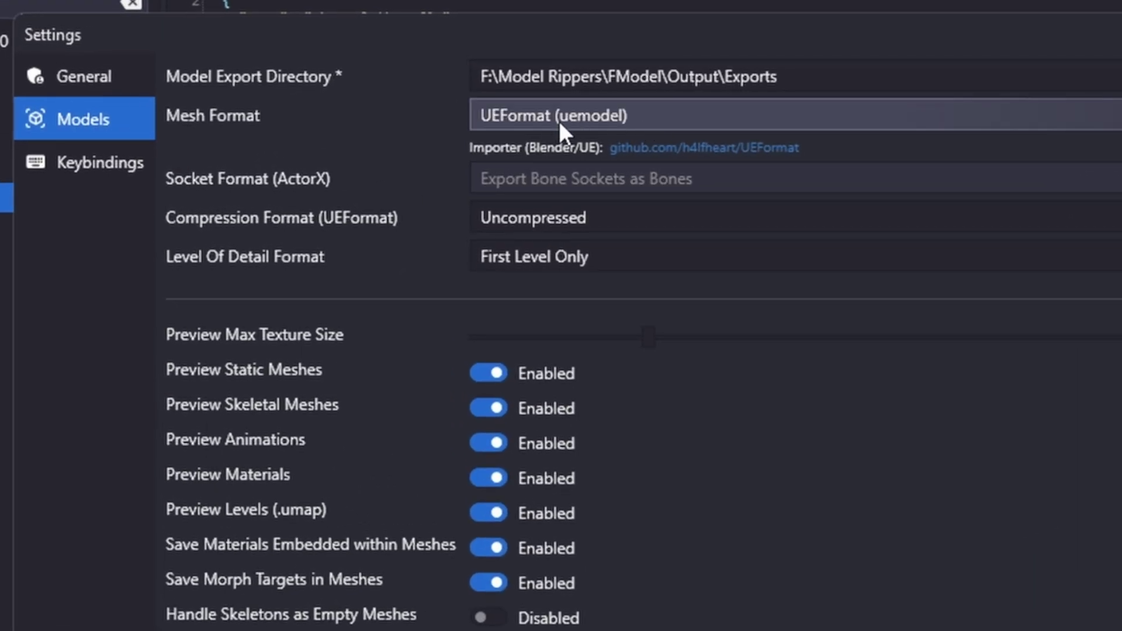
left_click(562, 121)
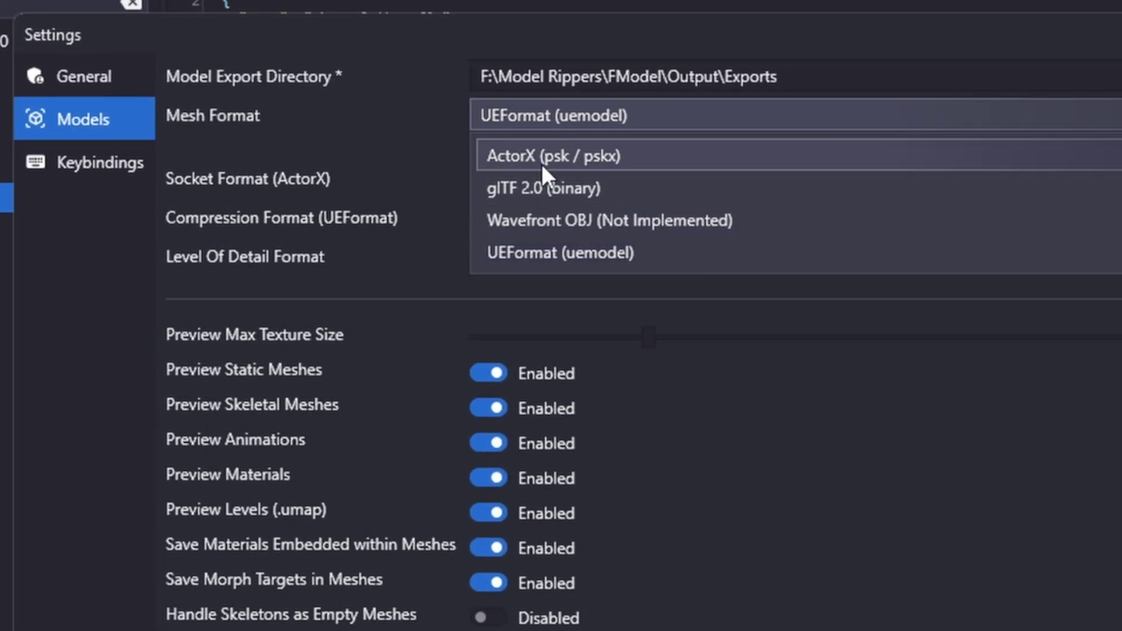
left_click(609, 156)
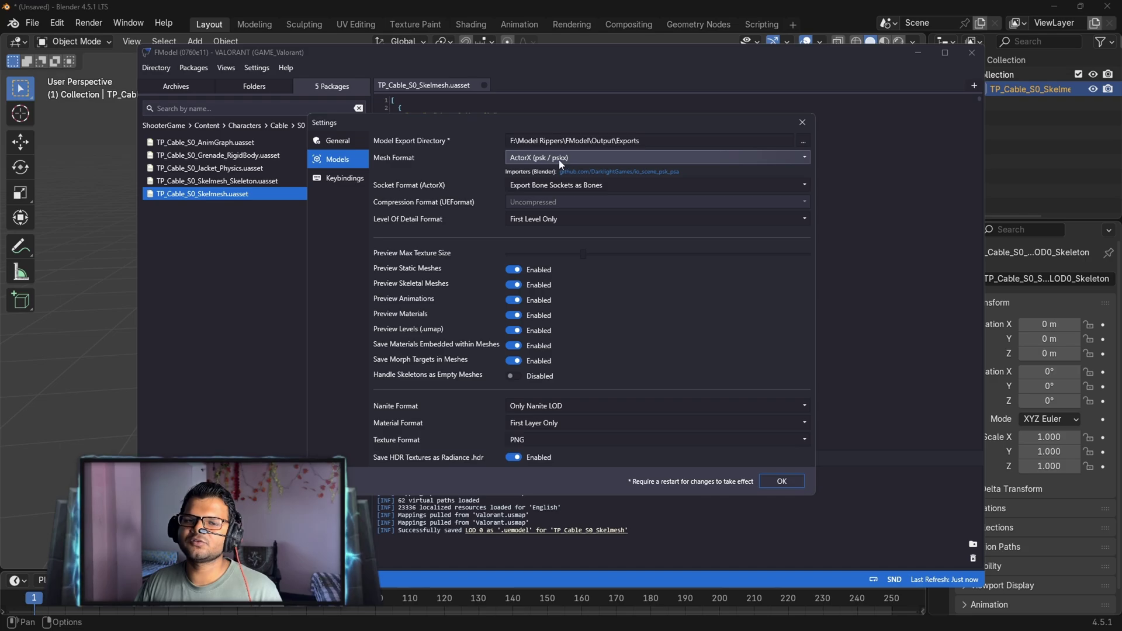
left_click(776, 483)
right_click(242, 199)
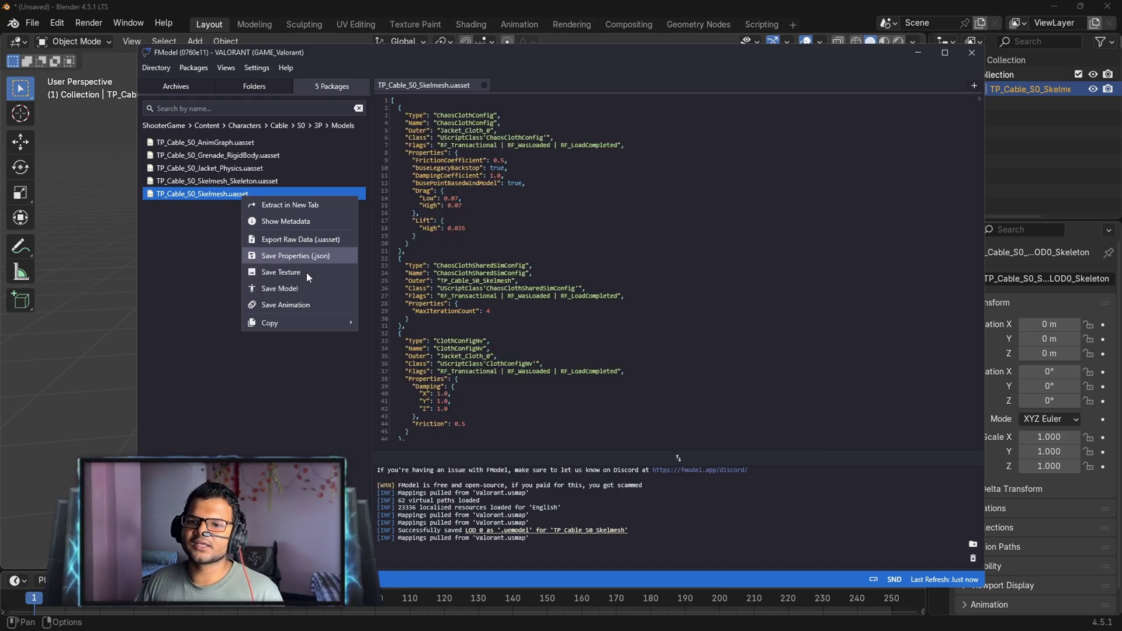
left_click(286, 288)
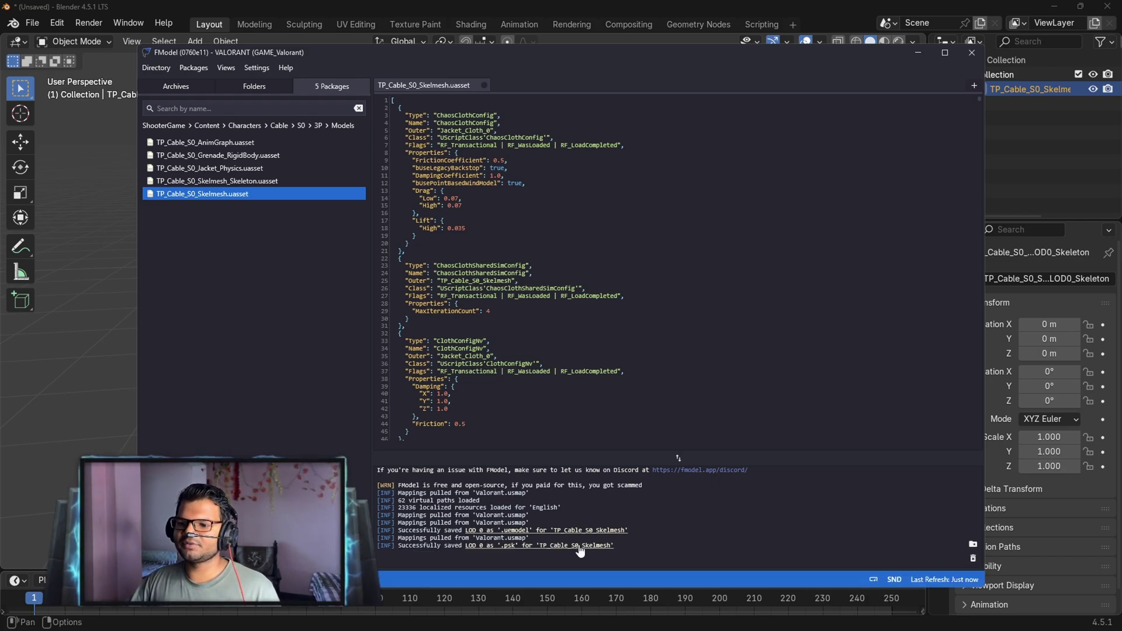
Compare TP_Cable_S0_Skelmesh.psk (1,647 KB) with the .uemodel in the Models folder, then return to Blender.
left_click(581, 547)
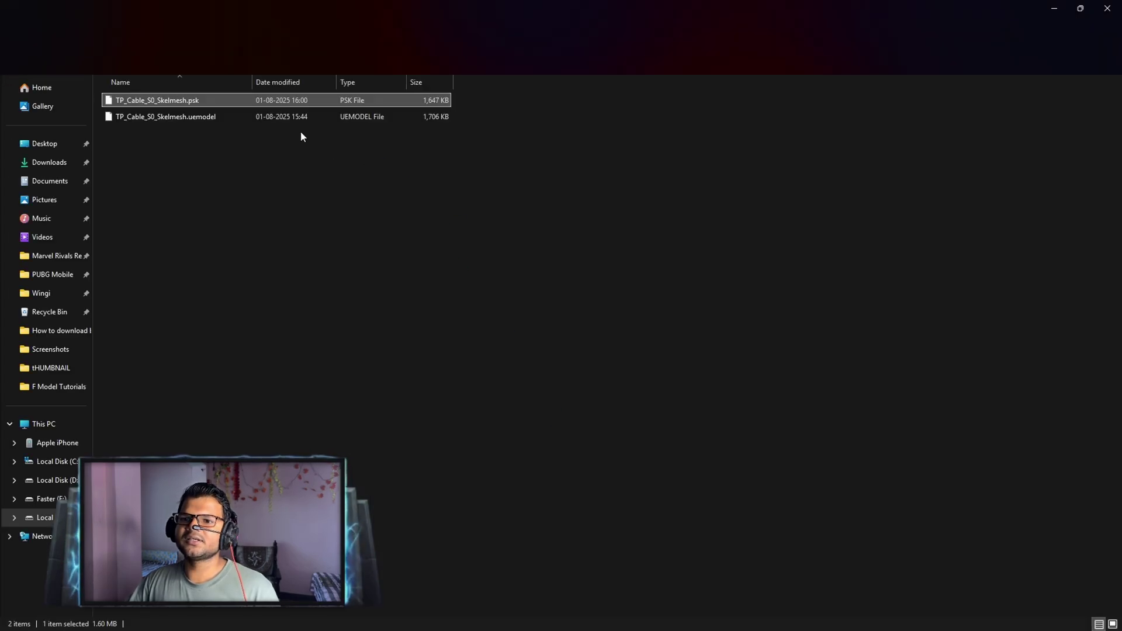
left_click(357, 116)
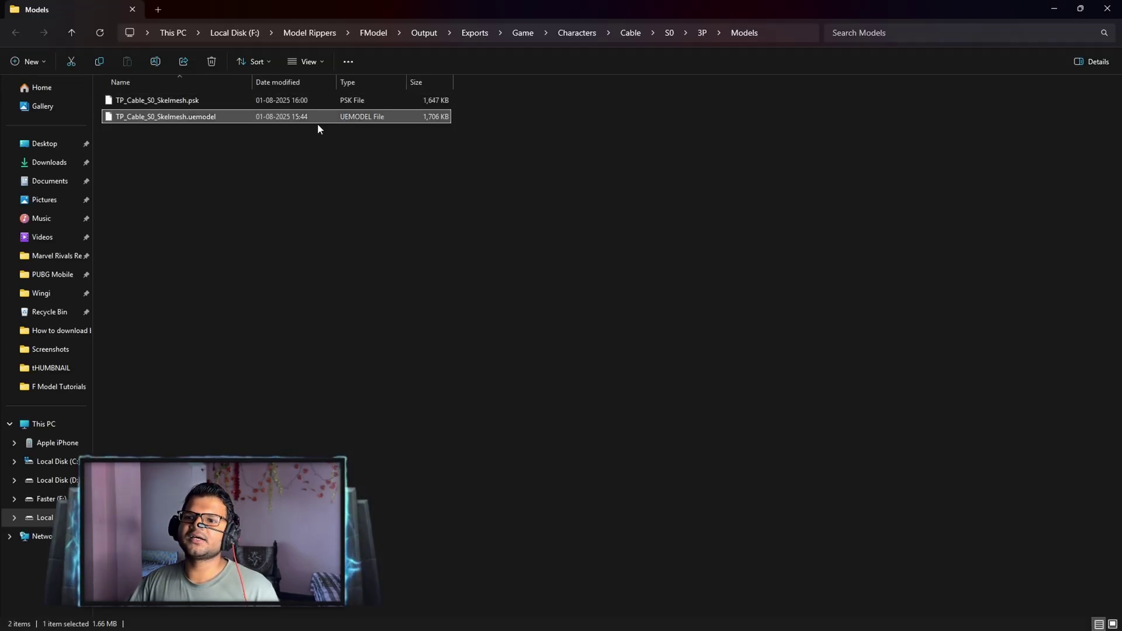
left_click(351, 101)
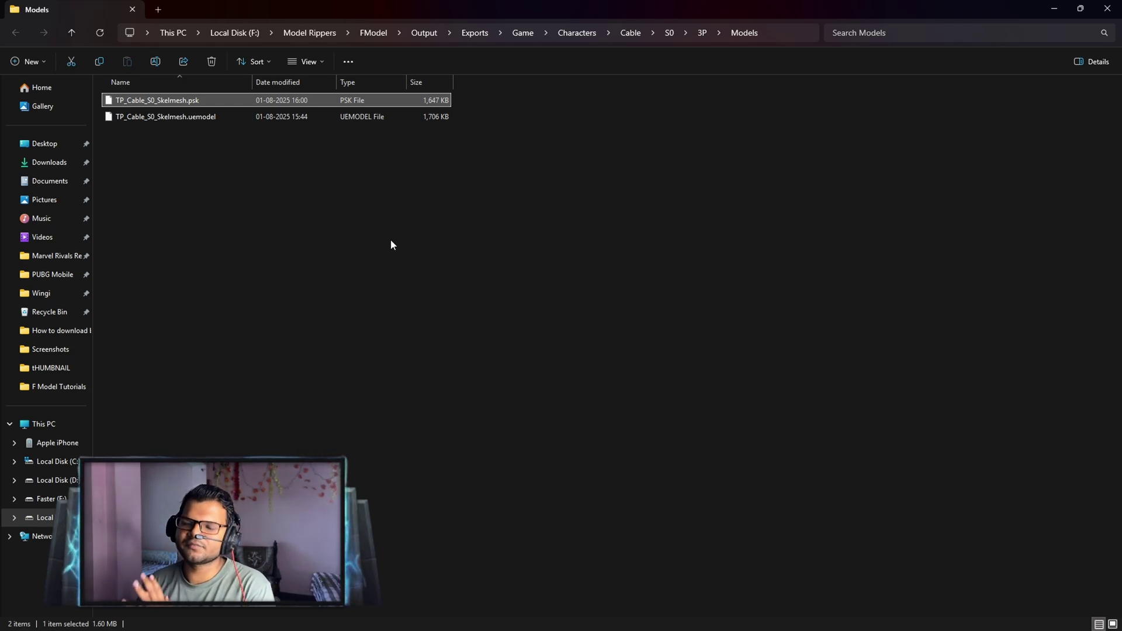
left_click(704, 617)
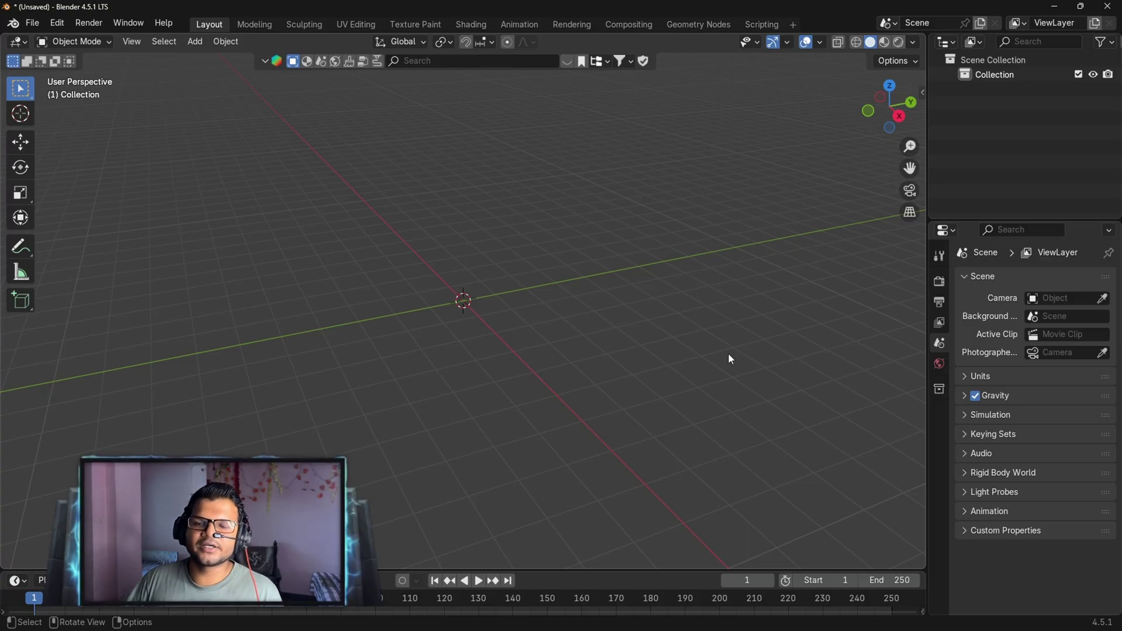
Save io_import_scene_unreal_psa_psk_400.py from the BlenderPSKPSA 4.0 release into Downloads.
left_click(678, 617)
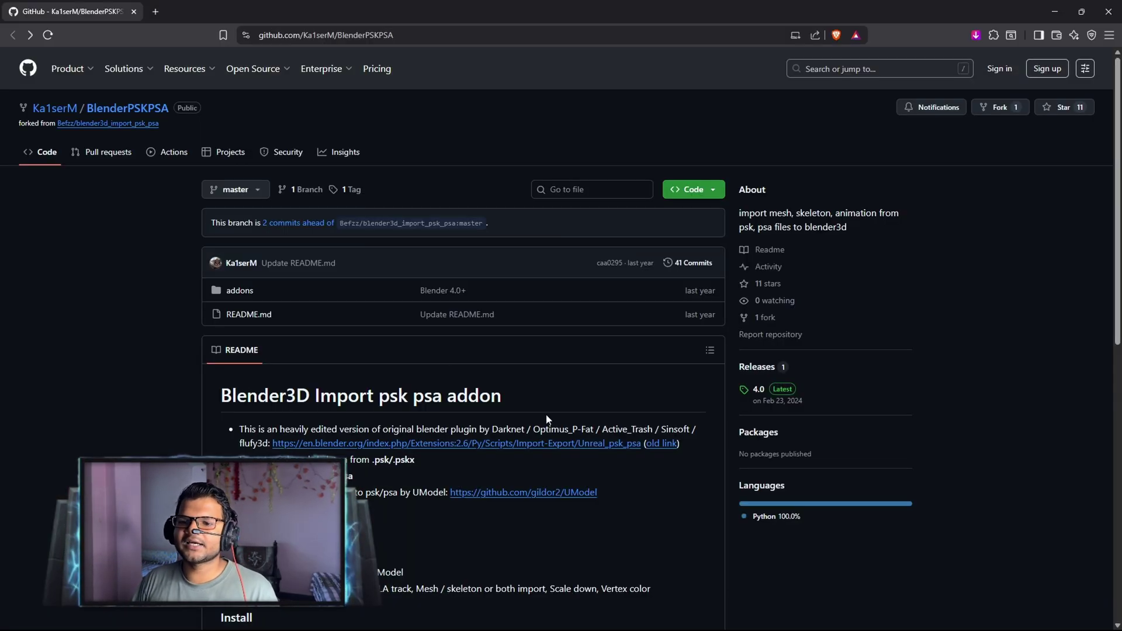
scroll(511, 285, "down", 2)
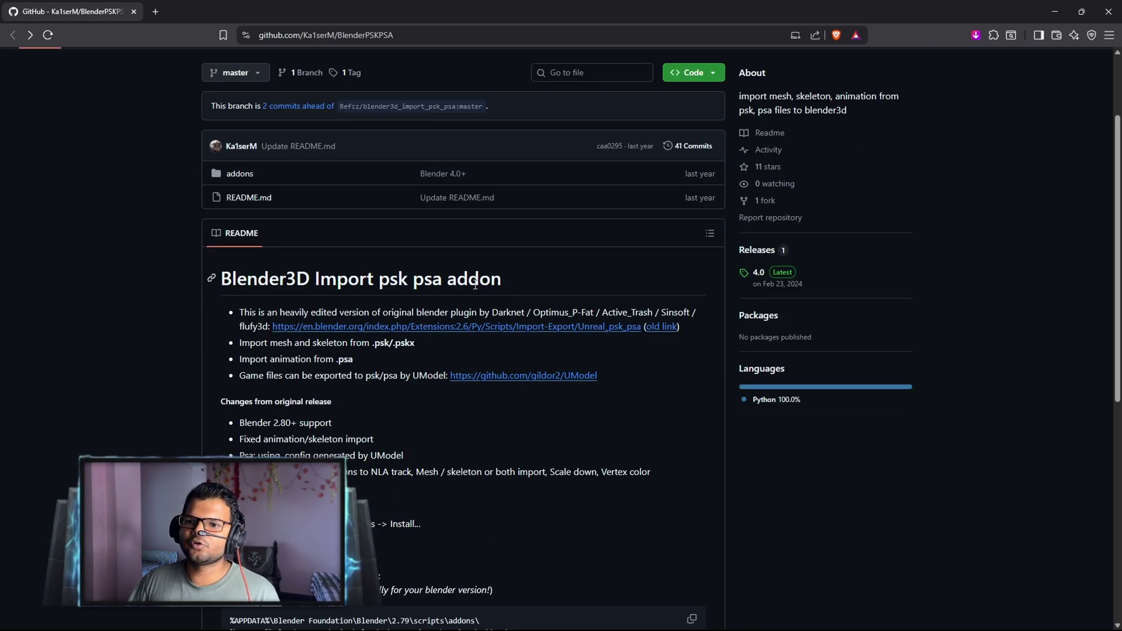
left_click(782, 275)
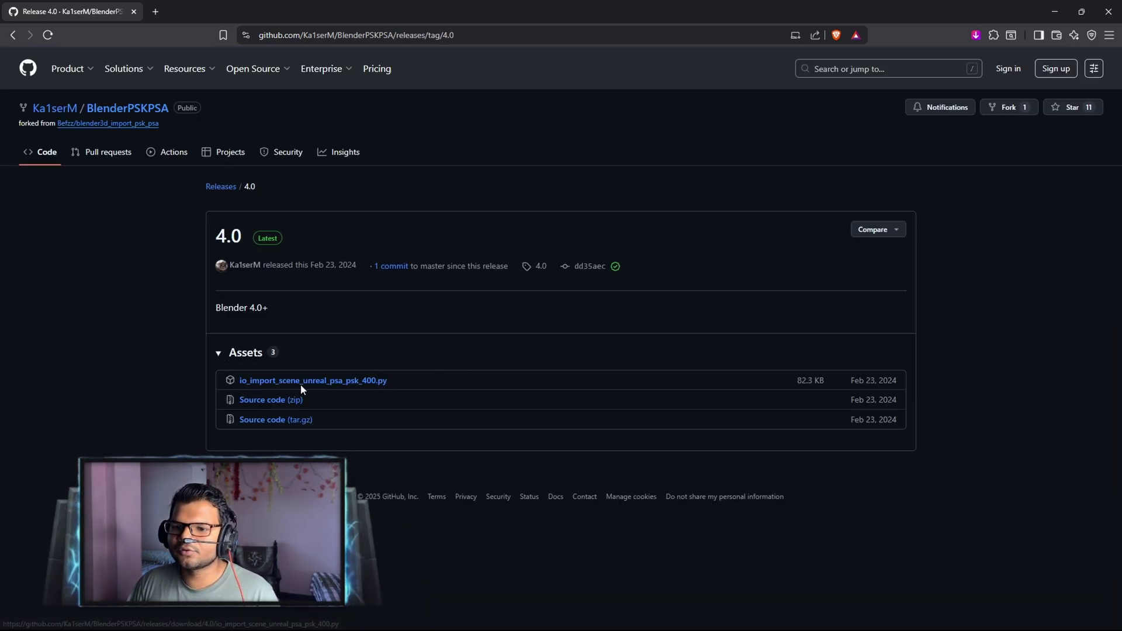
left_click(355, 386)
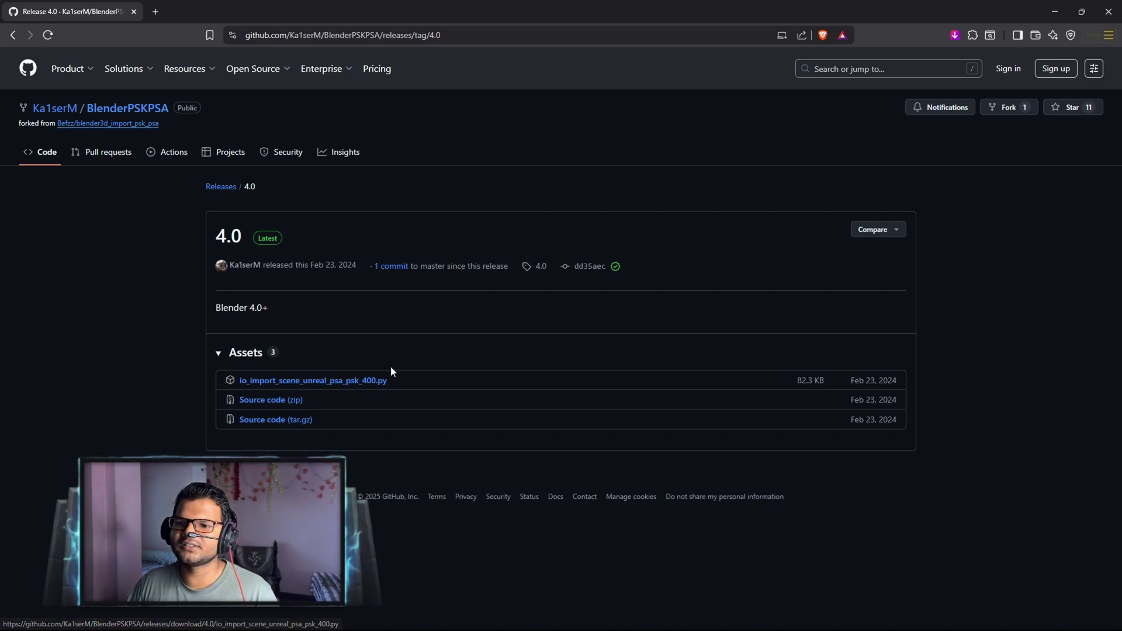
scroll(47, 205, "up", 3)
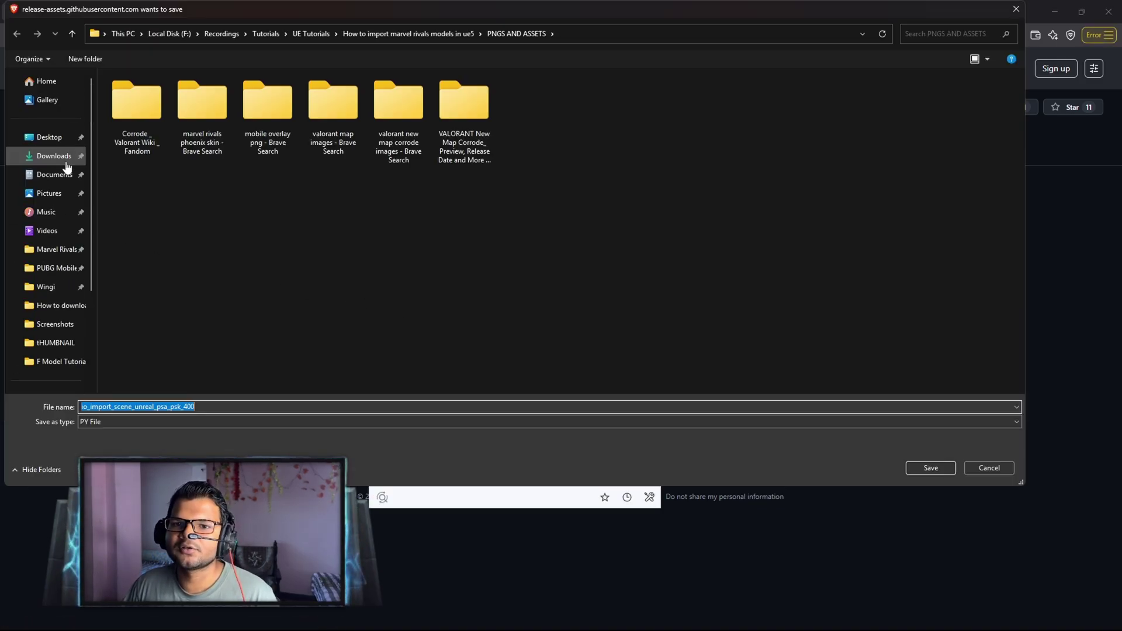
left_click(51, 156)
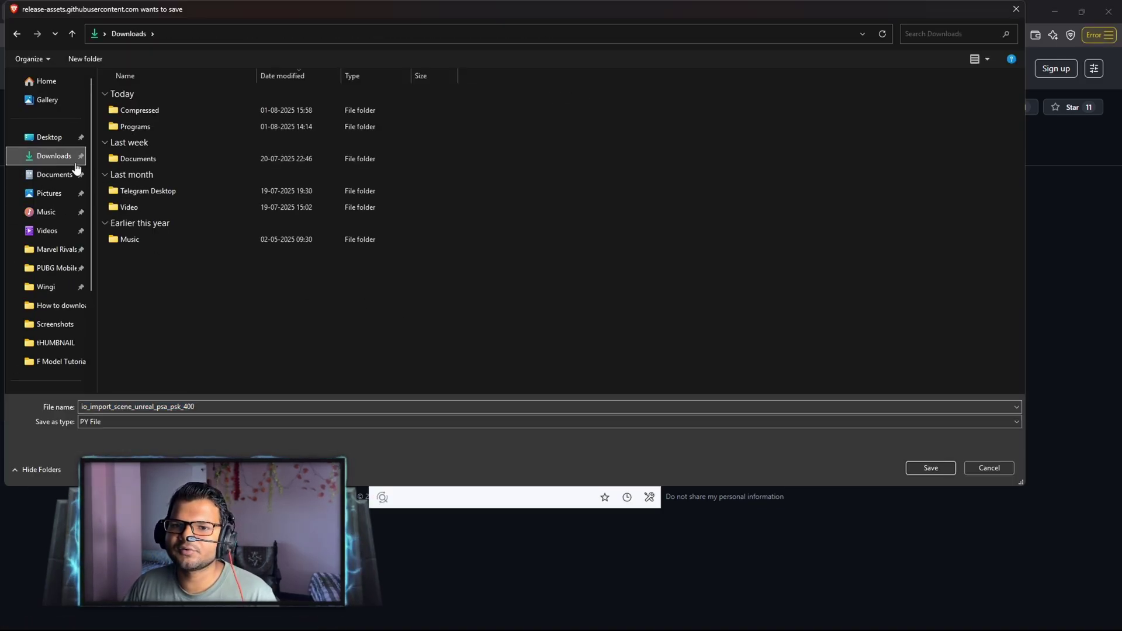
left_click(912, 467)
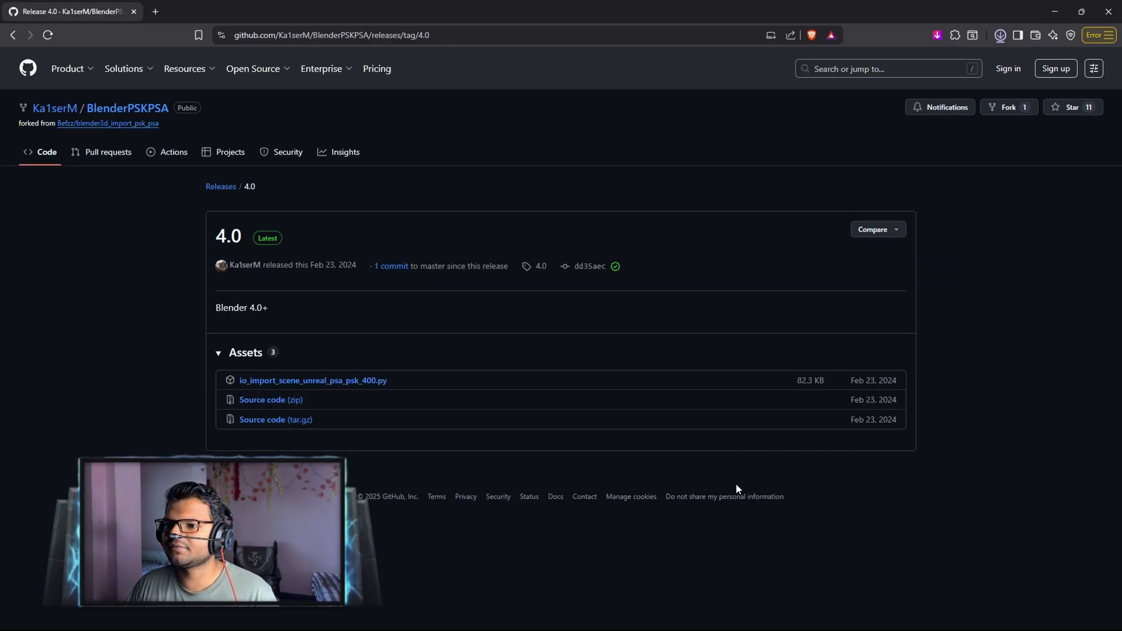
left_click(712, 623)
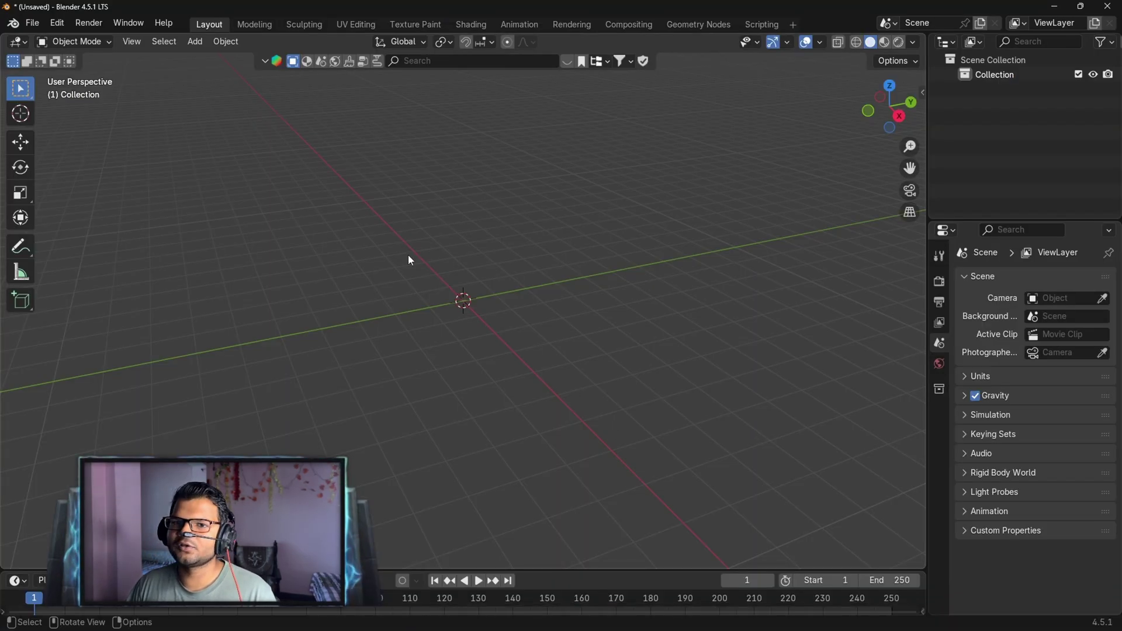
Install io_import_scene_unreal_psa_psk_400.py from Downloads as a Blender add-on.
left_click(57, 23)
left_click(101, 214)
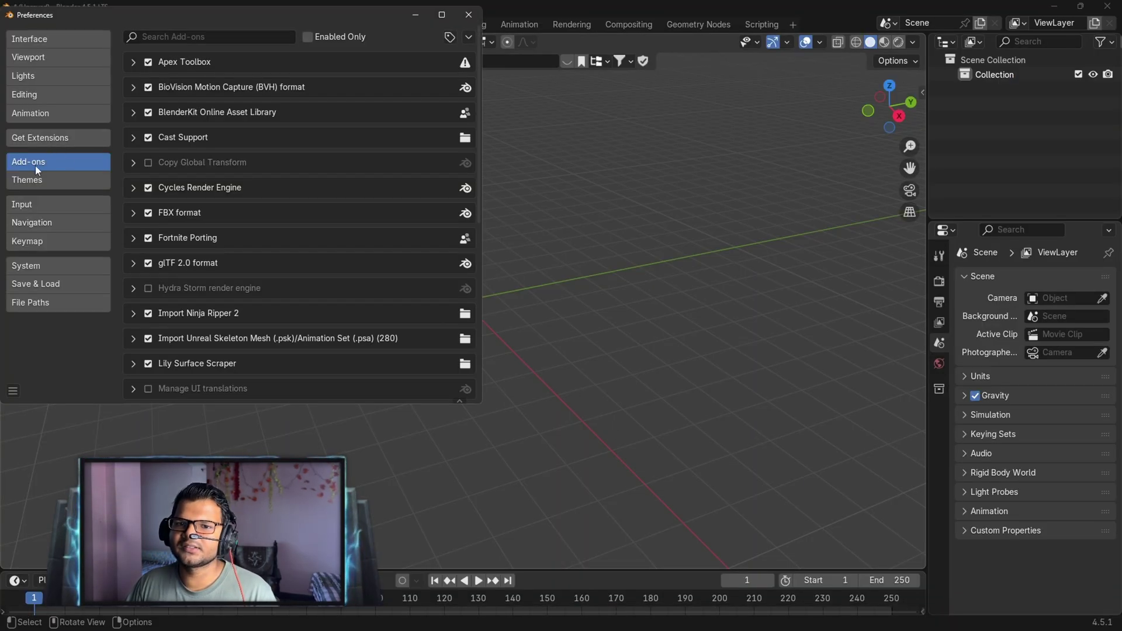
left_click(468, 37)
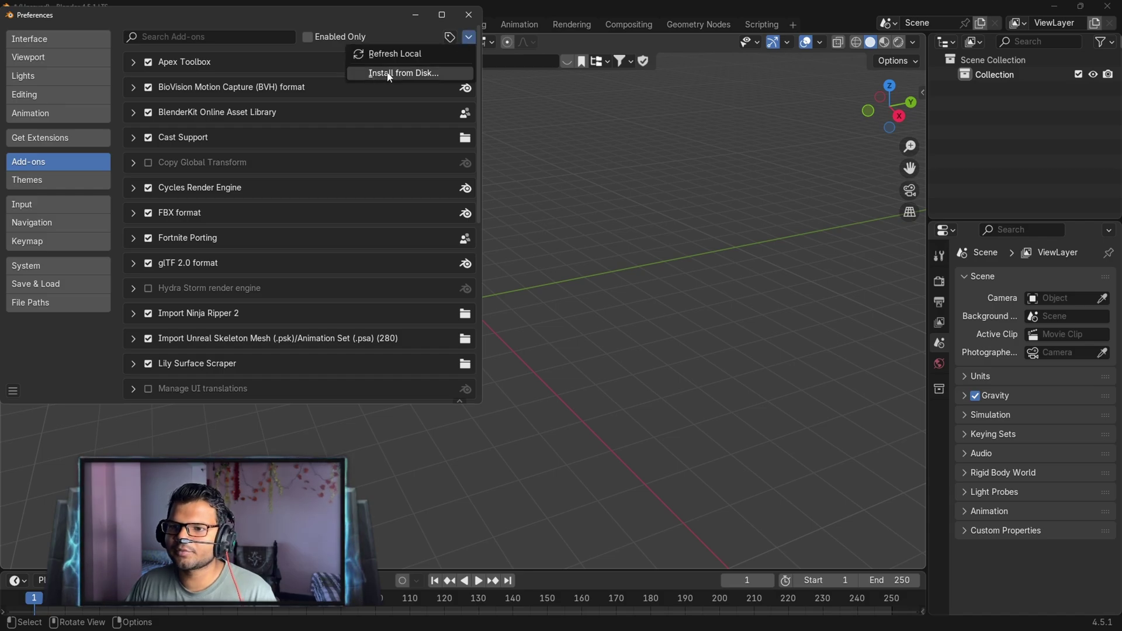
left_click(390, 73)
left_click(58, 250)
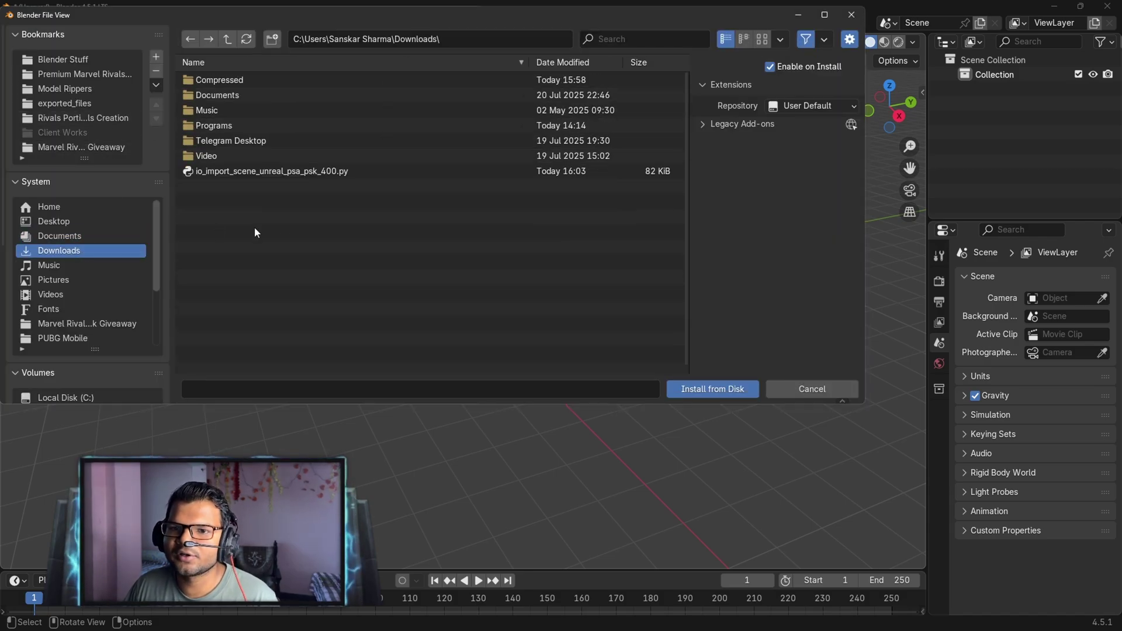
left_click(230, 172)
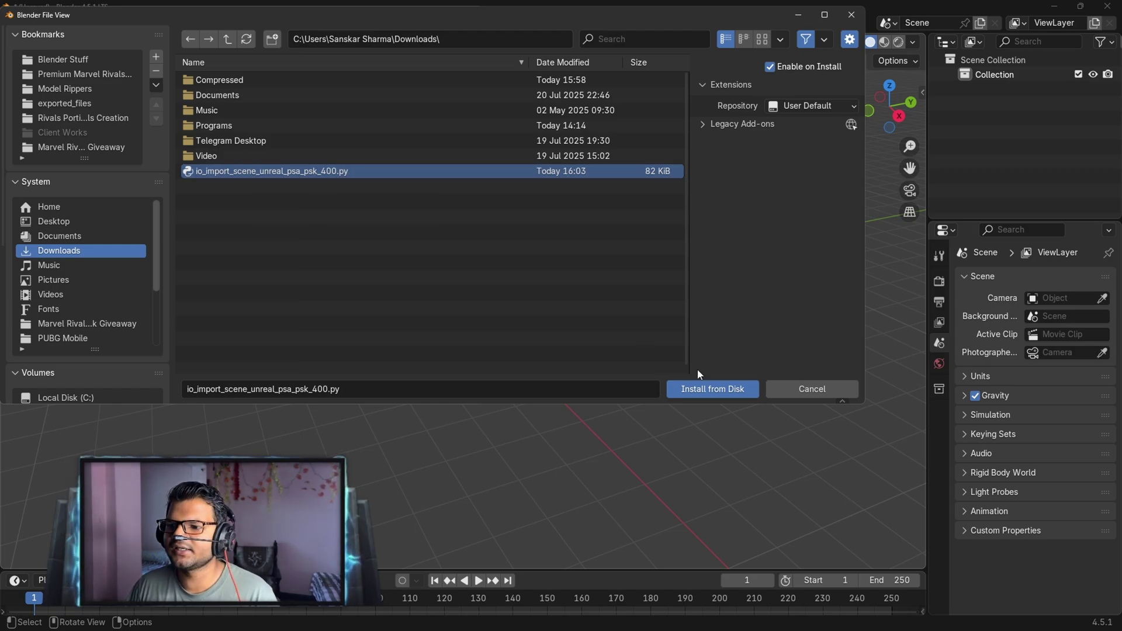
left_click(710, 389)
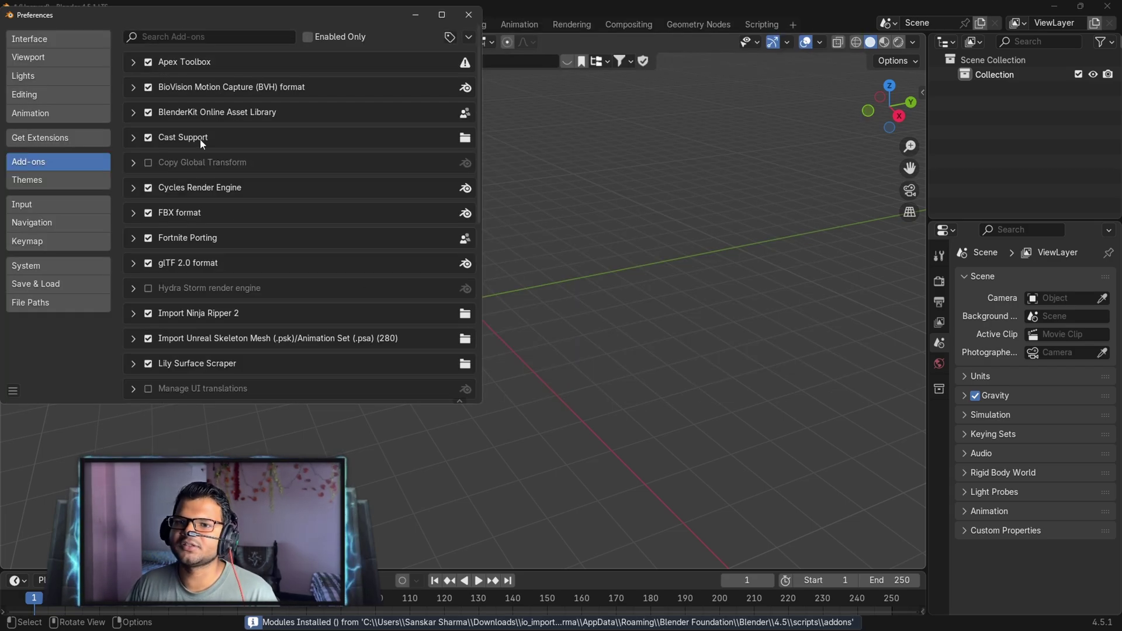
Filter add-ons by 'psk' to confirm the Unreal Skeleton Mesh importer, then save and close preferences.
left_click(200, 36)
type("psk")
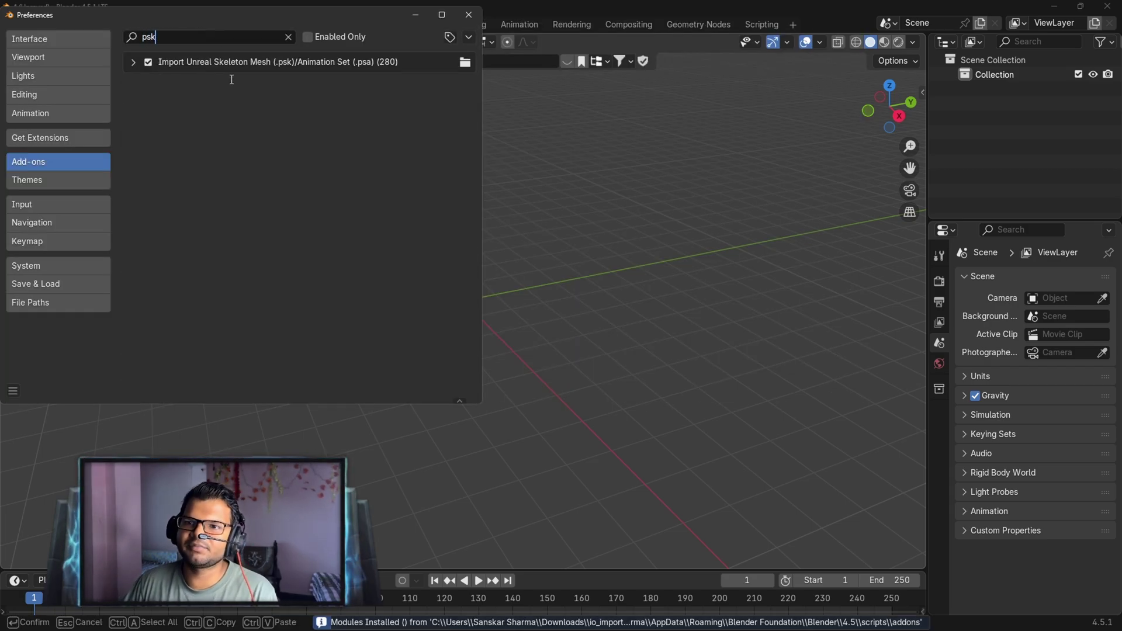
key("Return")
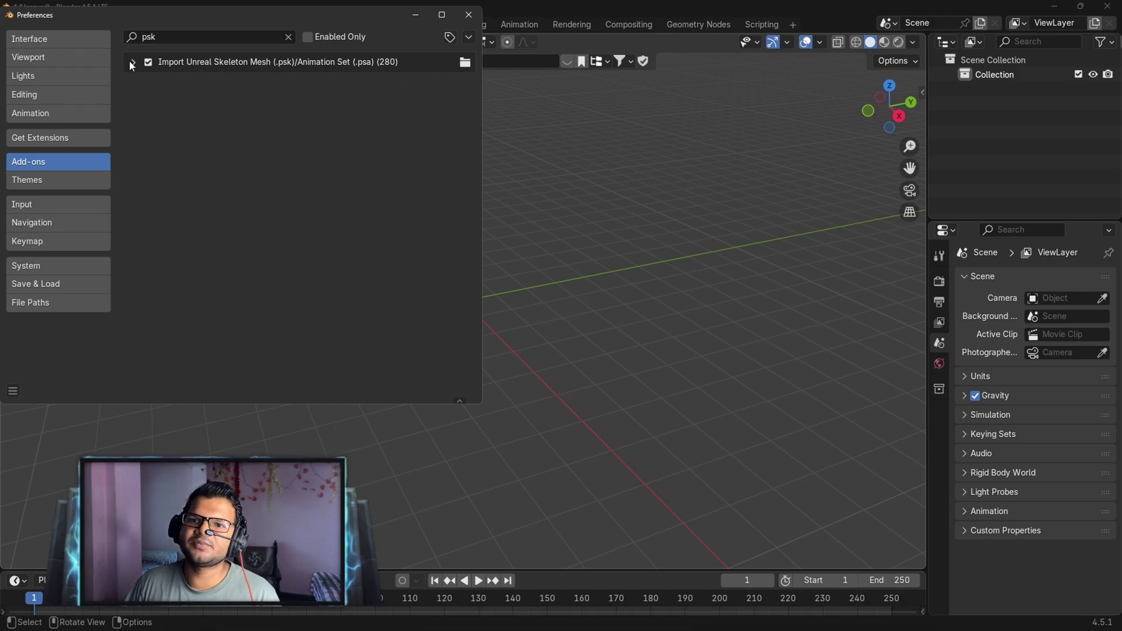
left_click(14, 393)
left_click(52, 346)
left_click(469, 15)
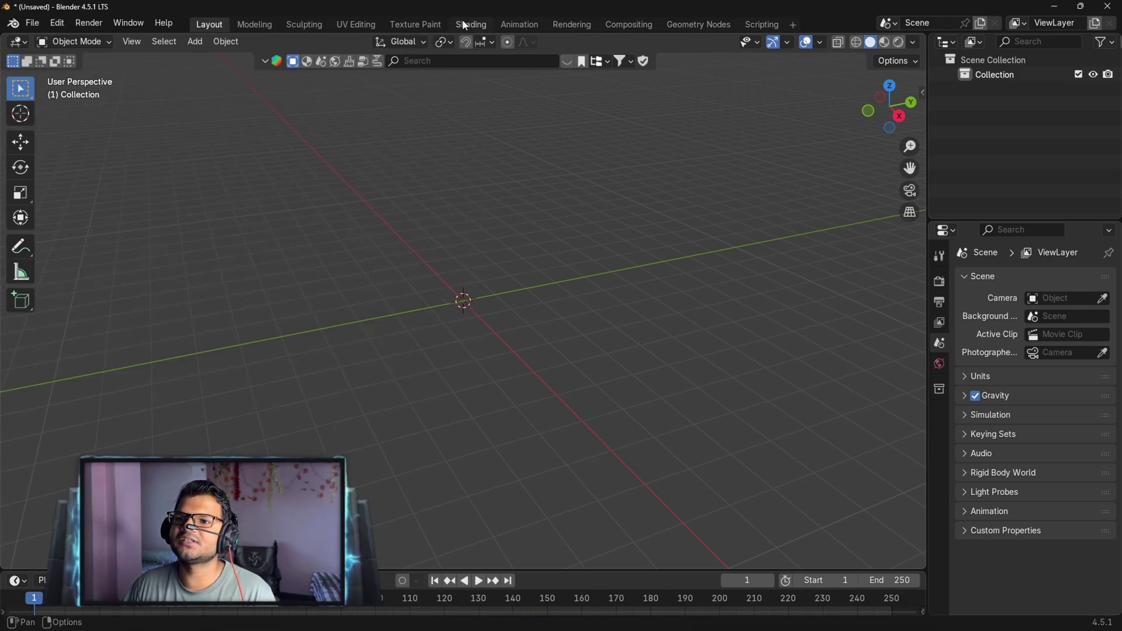
Open Blender's Skeleton Mesh (.psk) import file browser from the File menu.
left_click(32, 23)
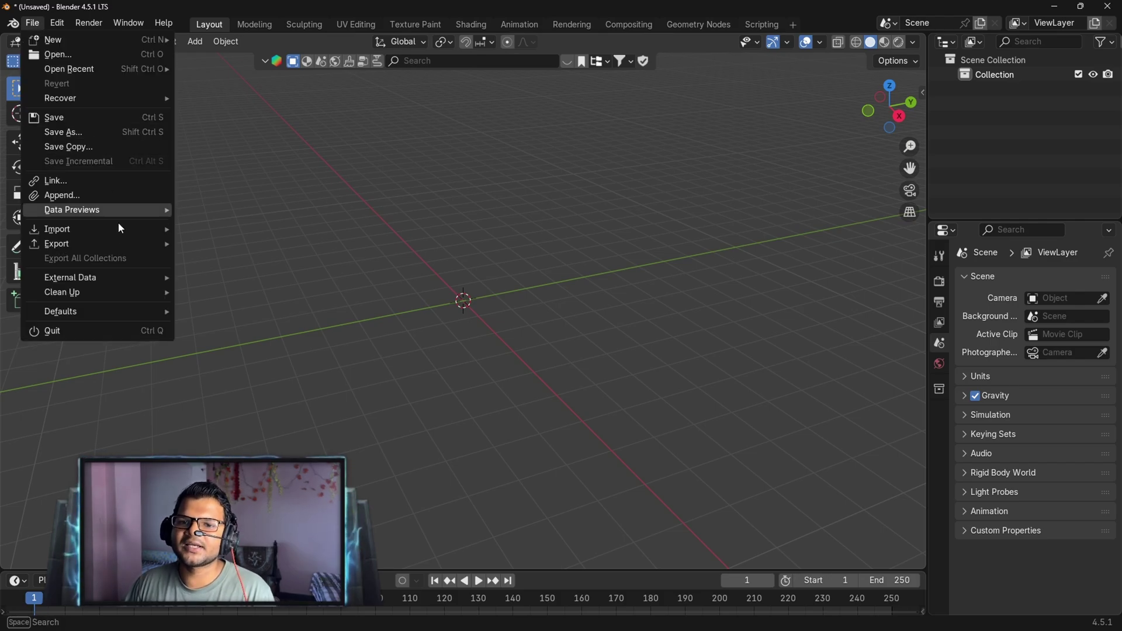
mouse_move(121, 229)
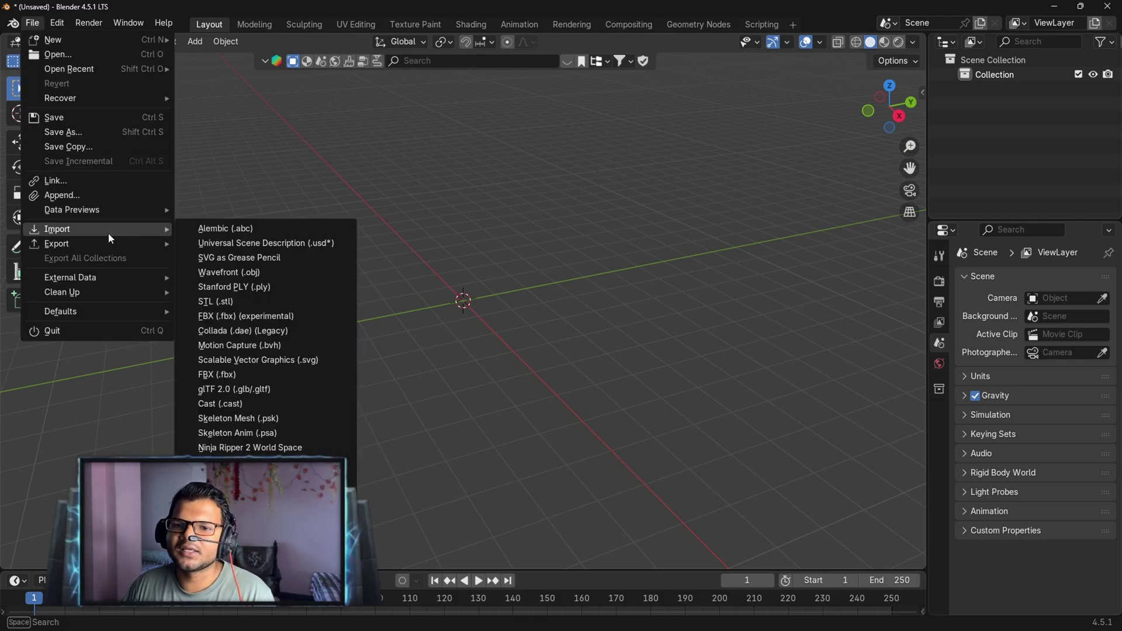
left_click(263, 426)
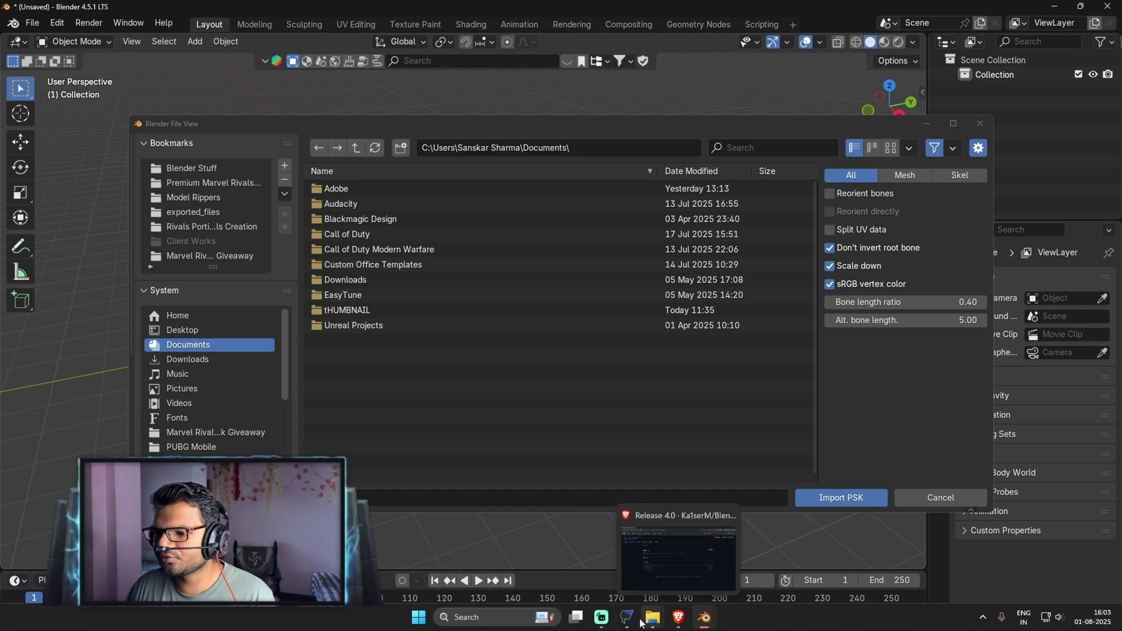
Copy the full path of FModel's Models export folder and return to Blender's import browser.
left_click(629, 618)
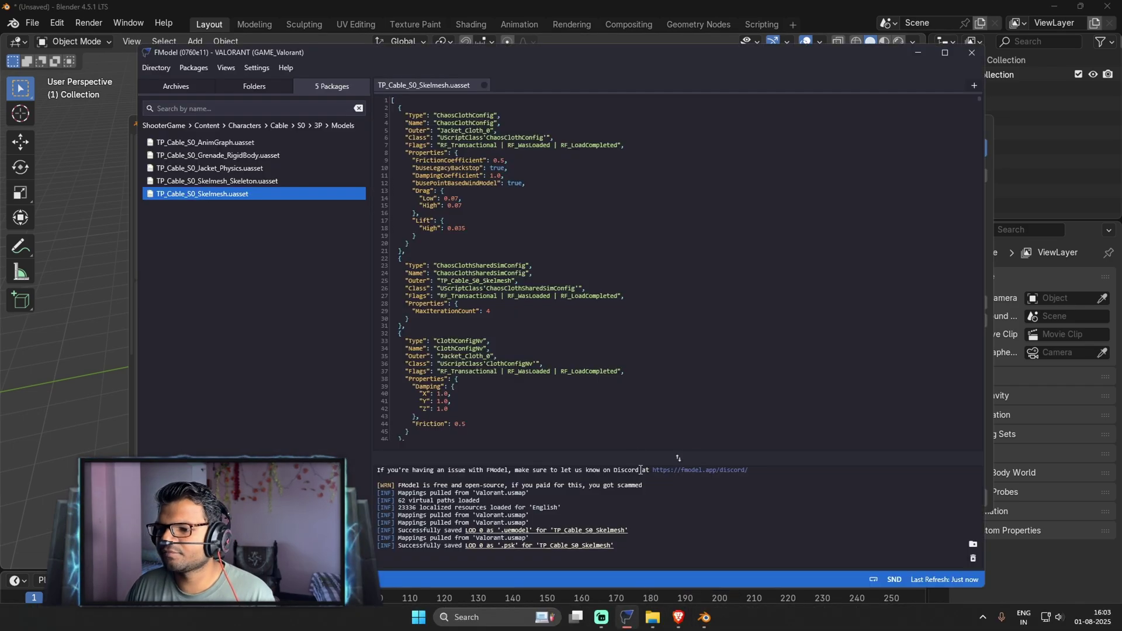
left_click(589, 546)
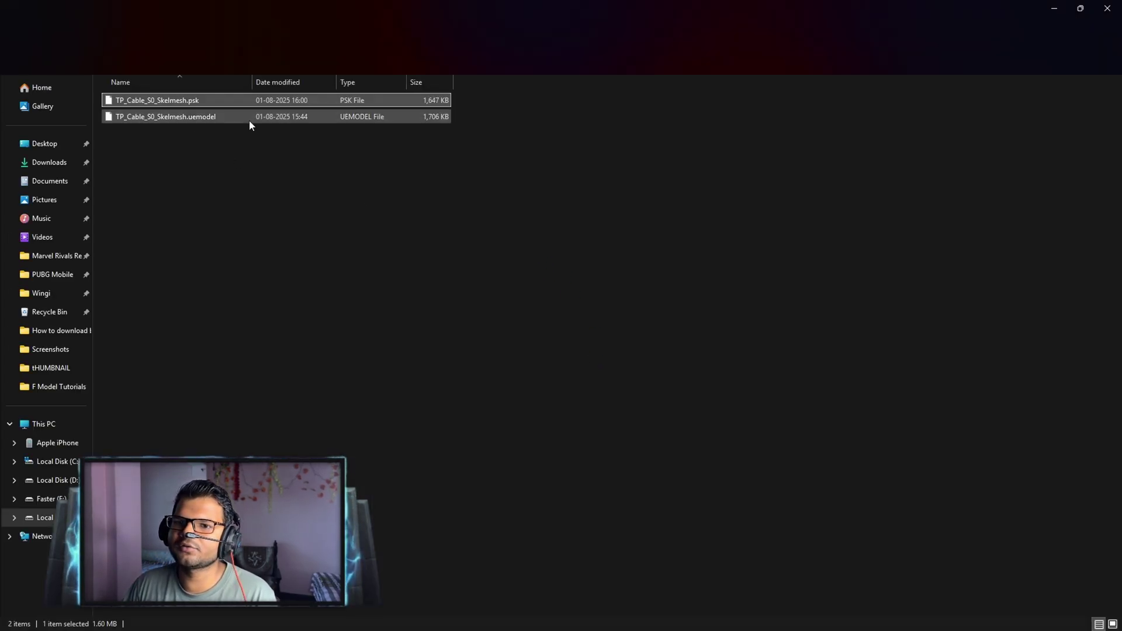
left_click(794, 32)
key("ctrl+c")
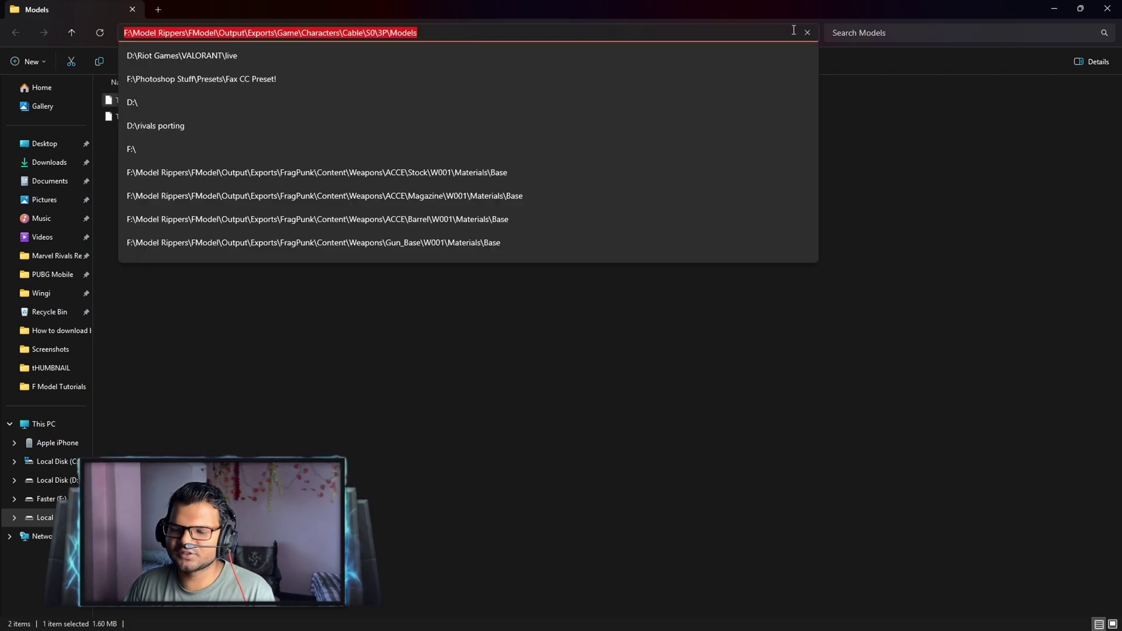
left_click(680, 501)
mouse_move(705, 617)
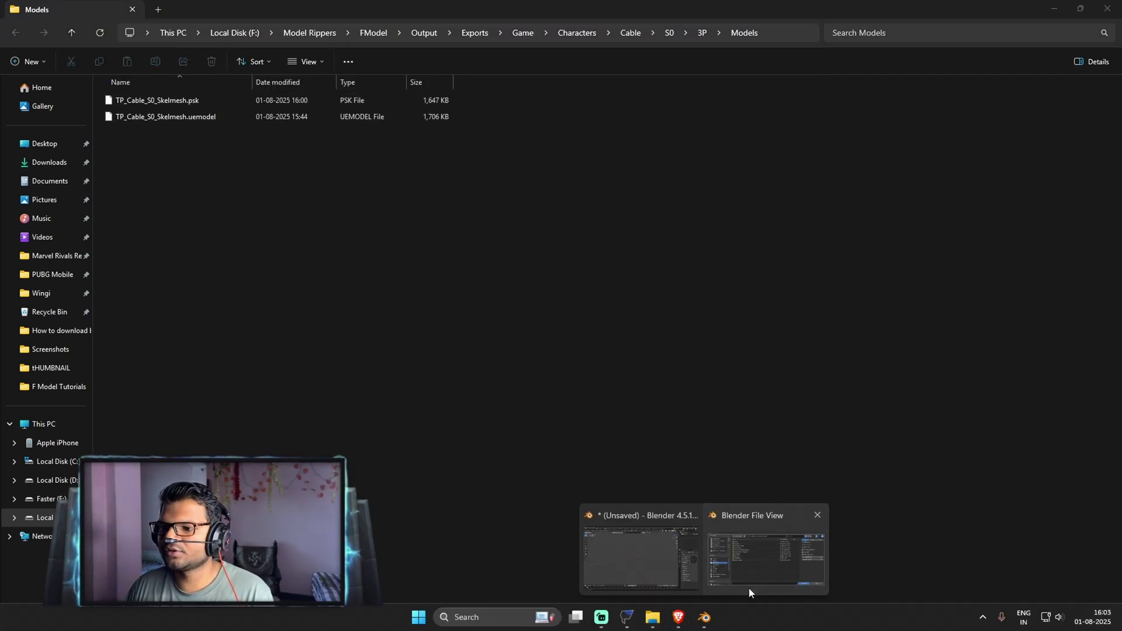
left_click(748, 587)
Go to the pasted Models folder path and import TP_Cable_S0_Skelmesh.psk.
left_click(616, 148)
key("ctrl+v")
key("Return")
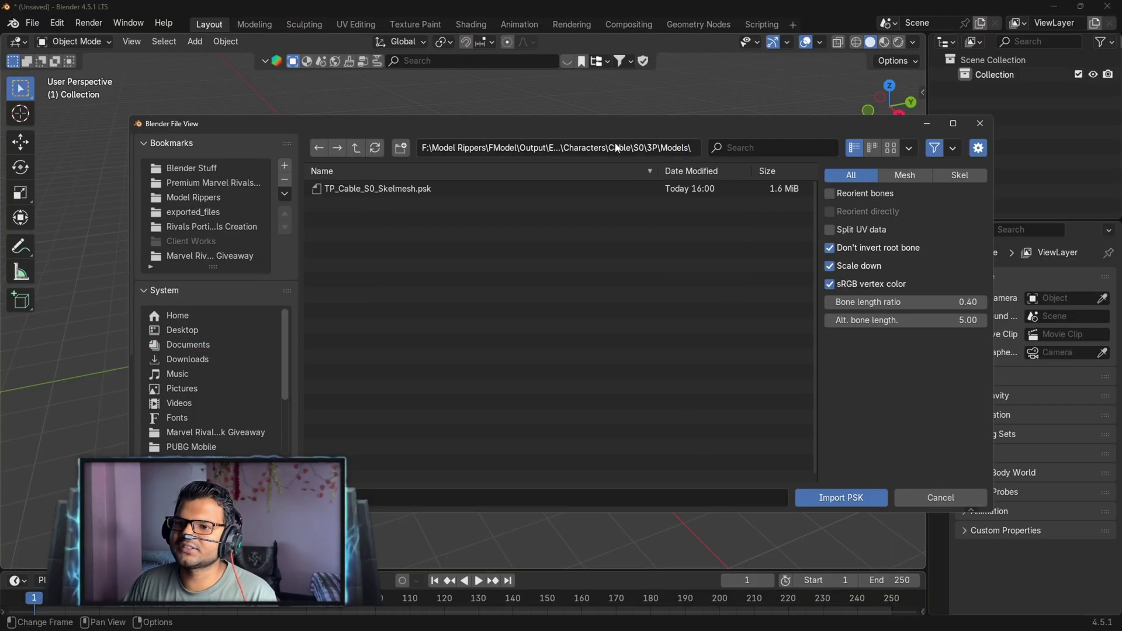
left_click(380, 191)
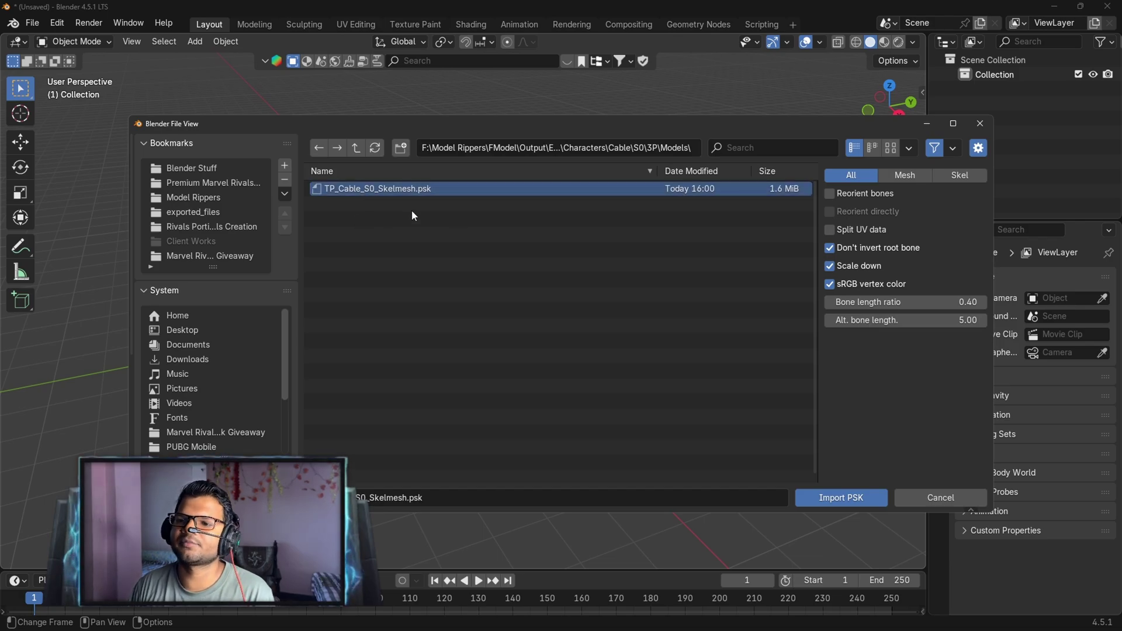
left_click(845, 498)
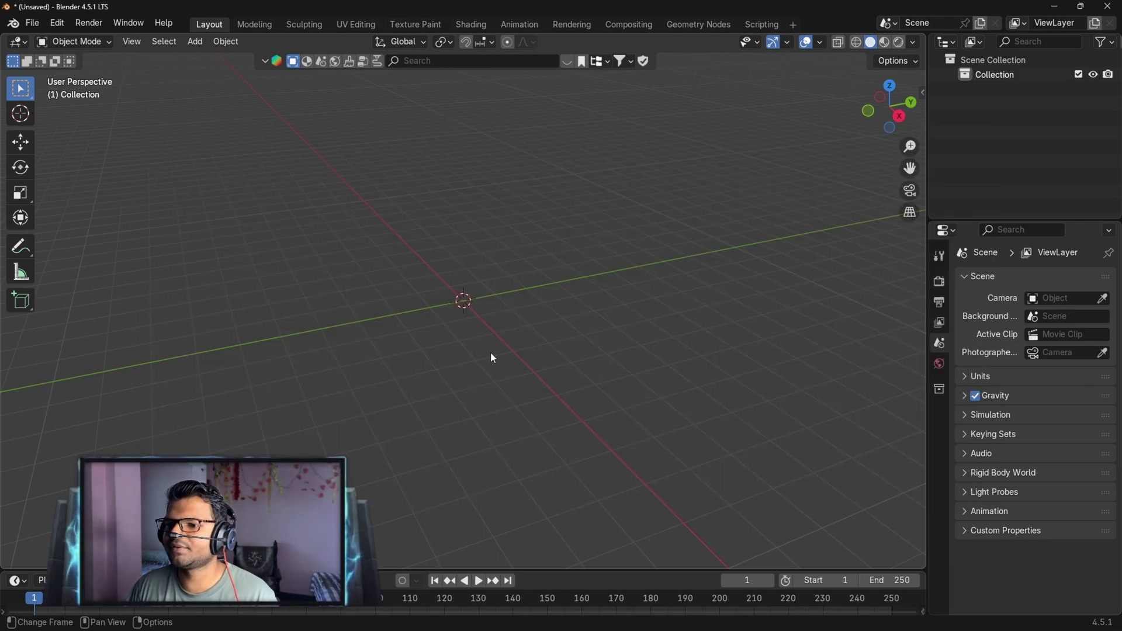
Zoom, pan and orbit around the grey Cable mesh and its orange bone armature.
scroll(478, 290, "up", 8)
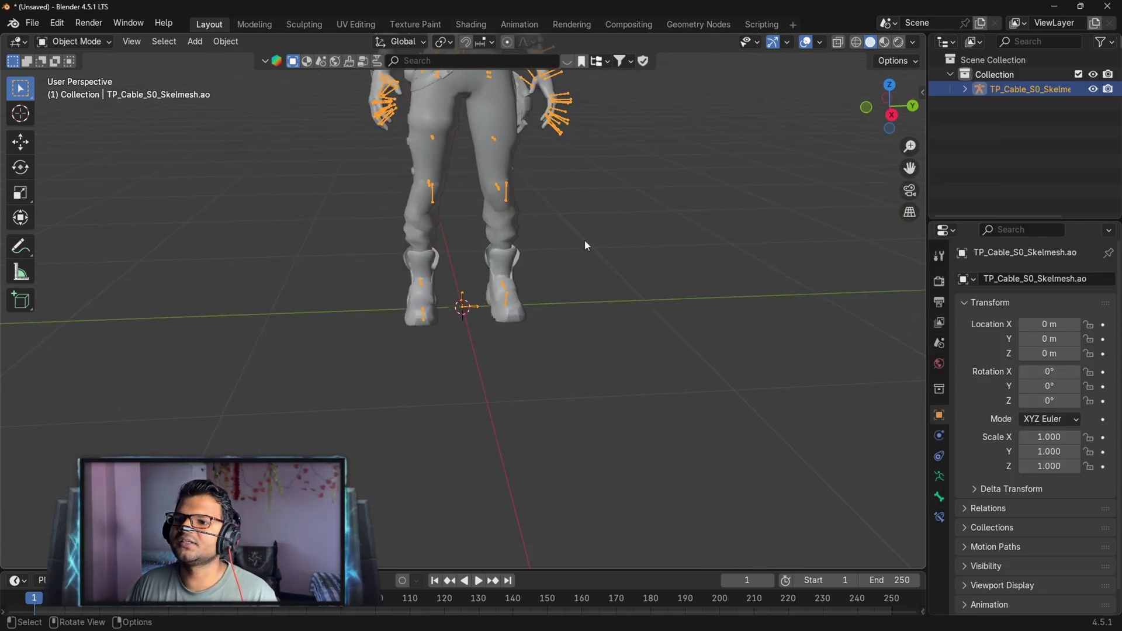
left_click_drag(899, 169, 900, 315)
scroll(609, 472, "up", 6)
middle_click_drag(609, 472, 670, 337)
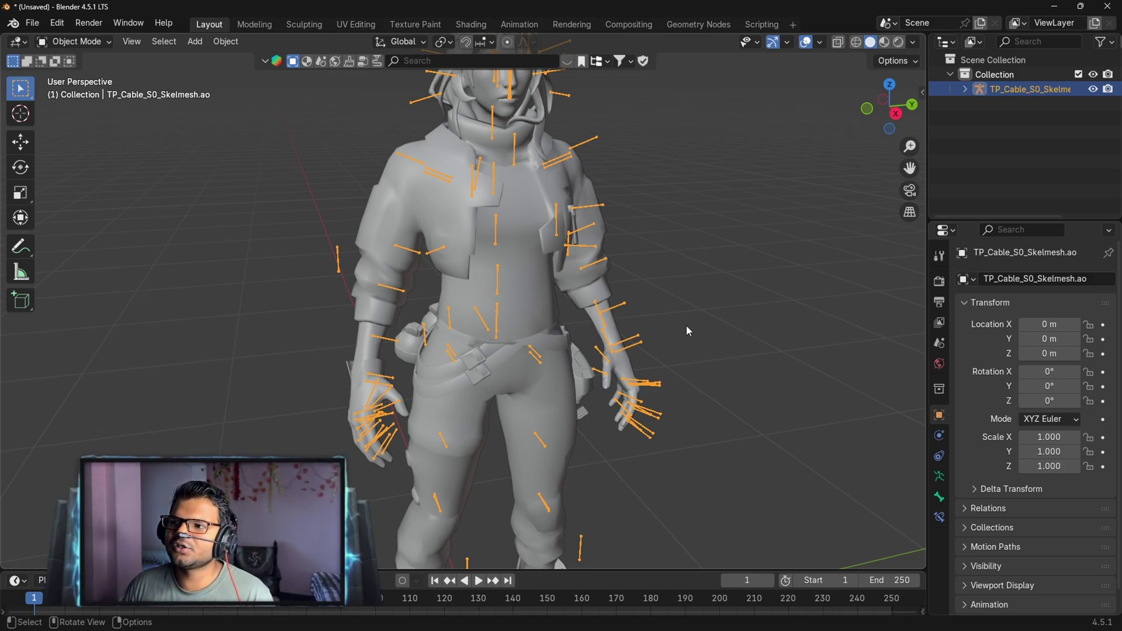
middle_click_drag(553, 278, 711, 272)
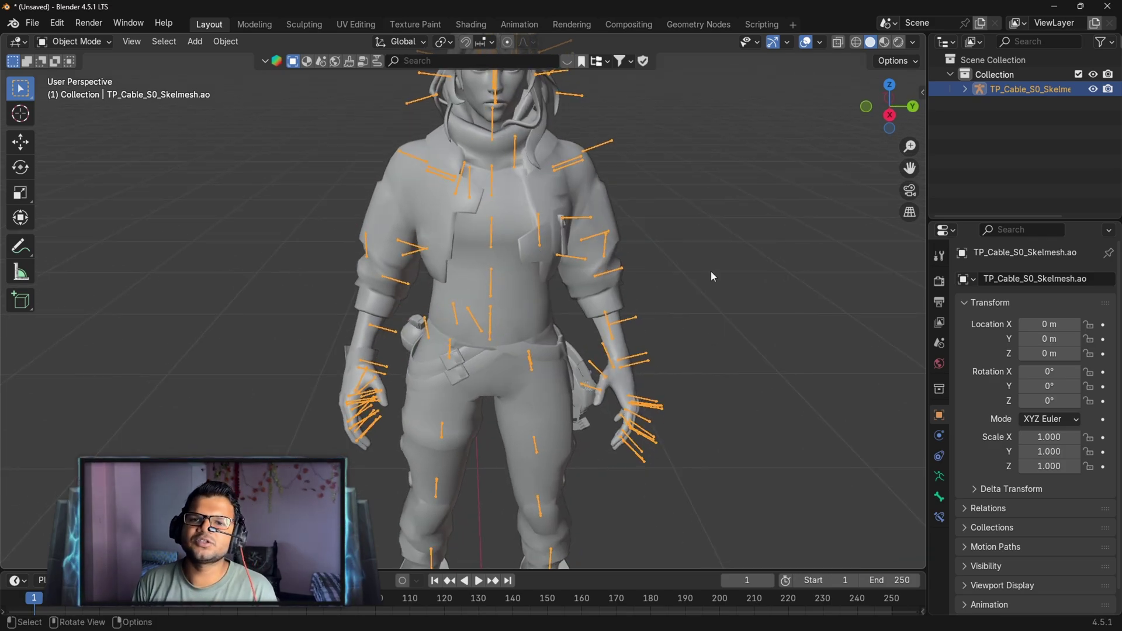
middle_click_drag(712, 276, 573, 277)
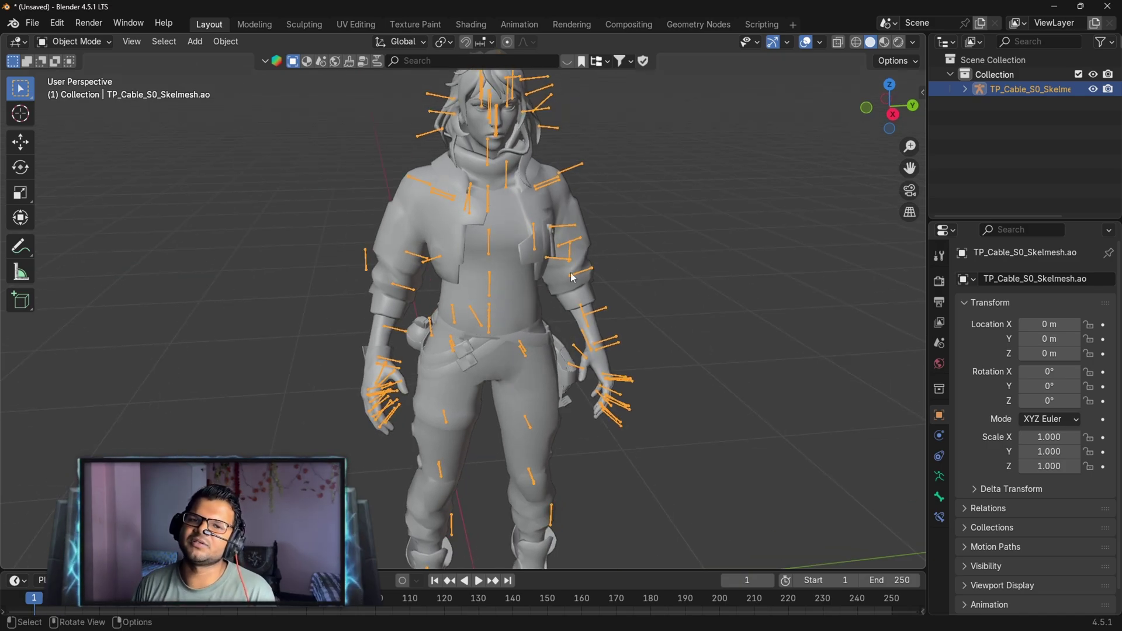